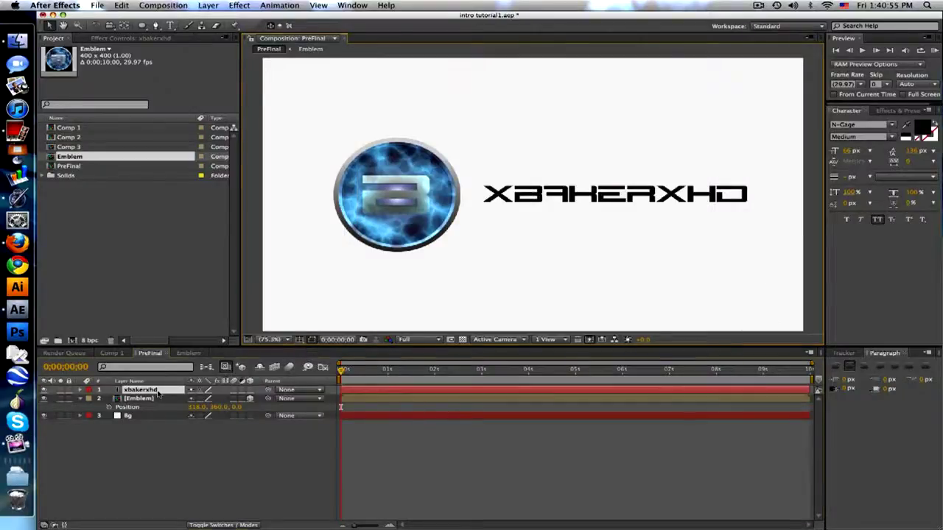
Change the title text fill from near-black 181818 to dark grey 1F1F1F
click(930, 133)
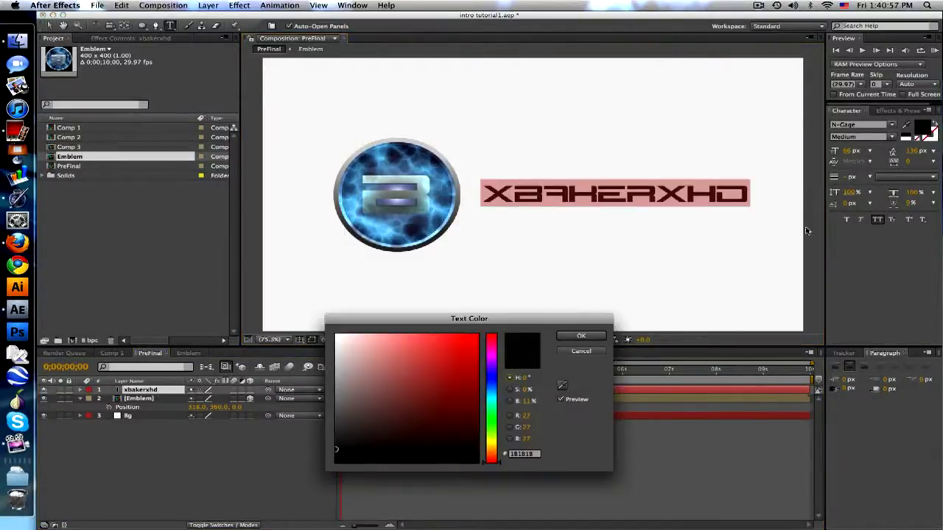
drag(339, 450, 336, 447)
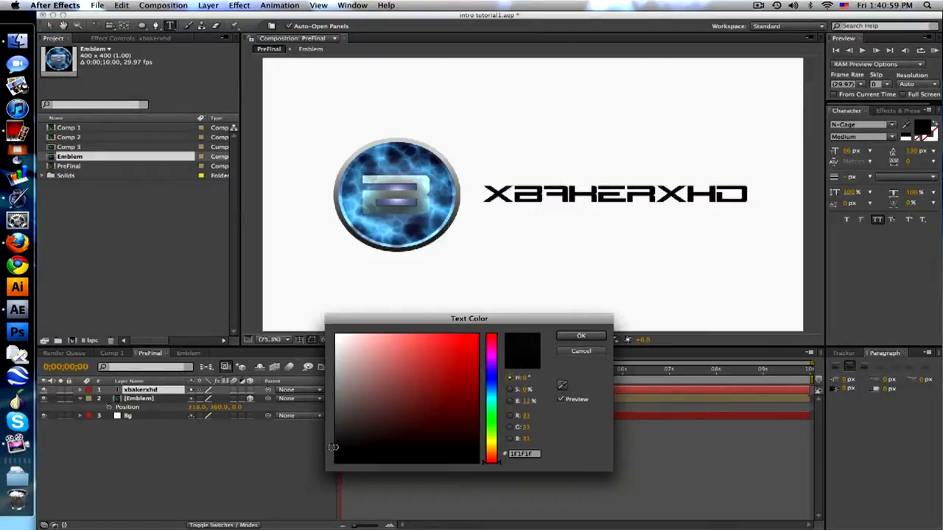
click(572, 338)
click(570, 448)
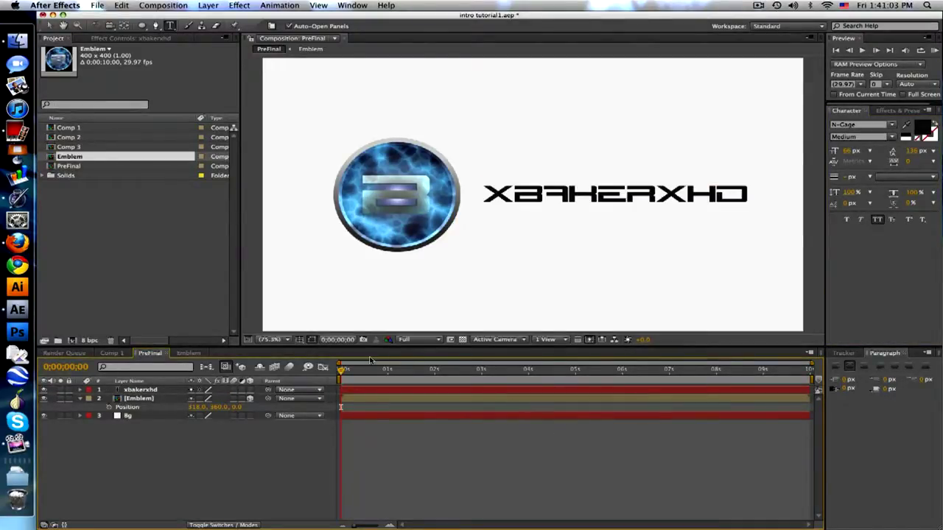
Create a 5 × 500 px dark grey (1F1F1F) solid named Line
click(208, 5)
mouse_move(218, 17)
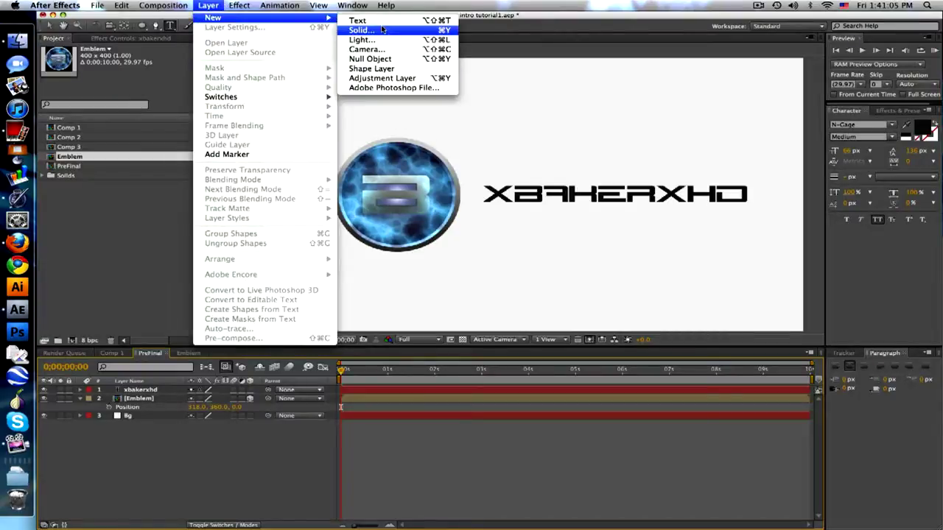
click(383, 29)
key(BackSpace)
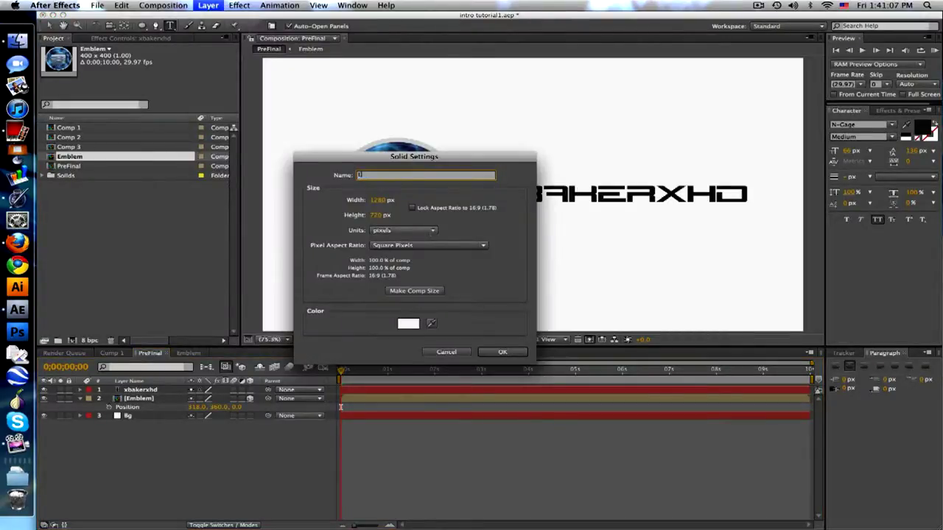
click(382, 203)
text(5)
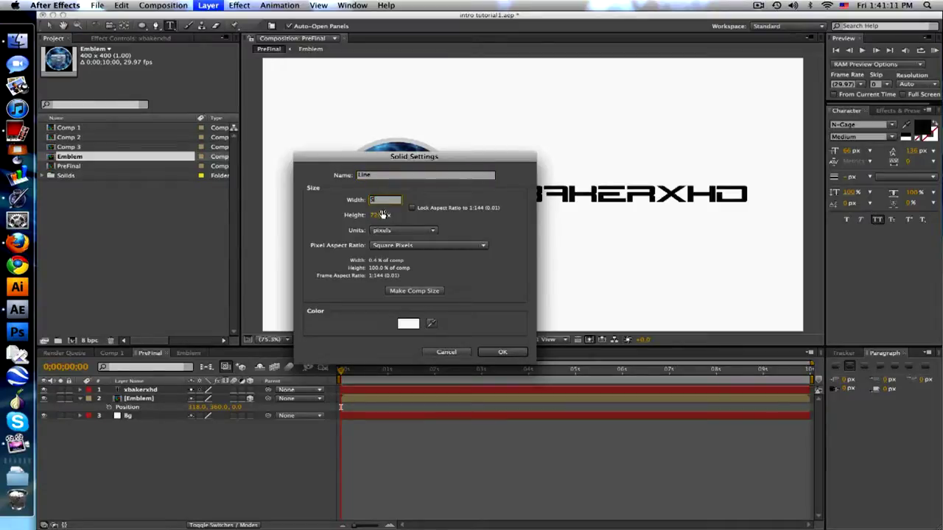
click(381, 215)
text(50)
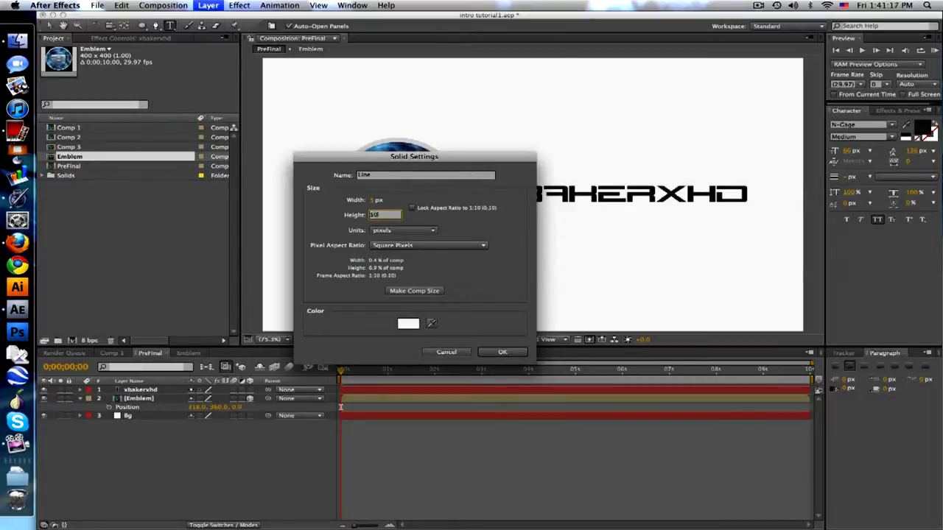
text(0)
click(408, 324)
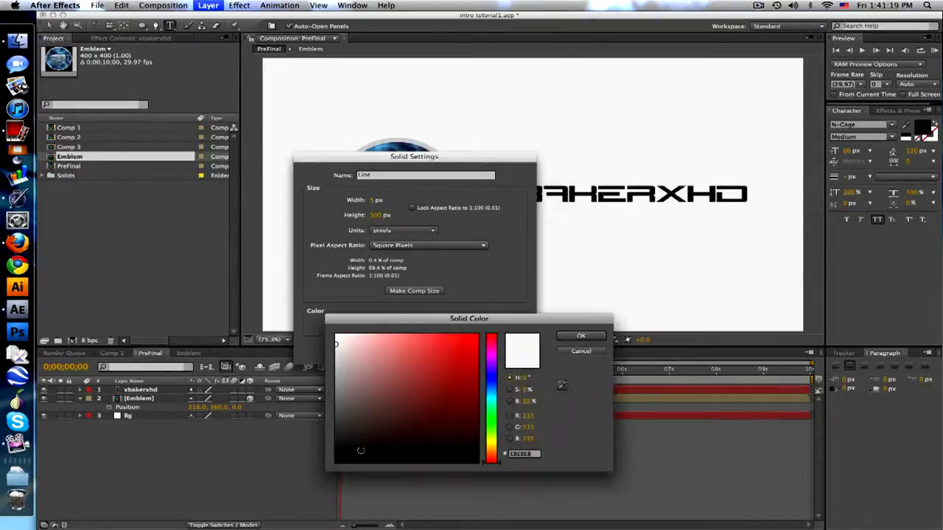
click(330, 448)
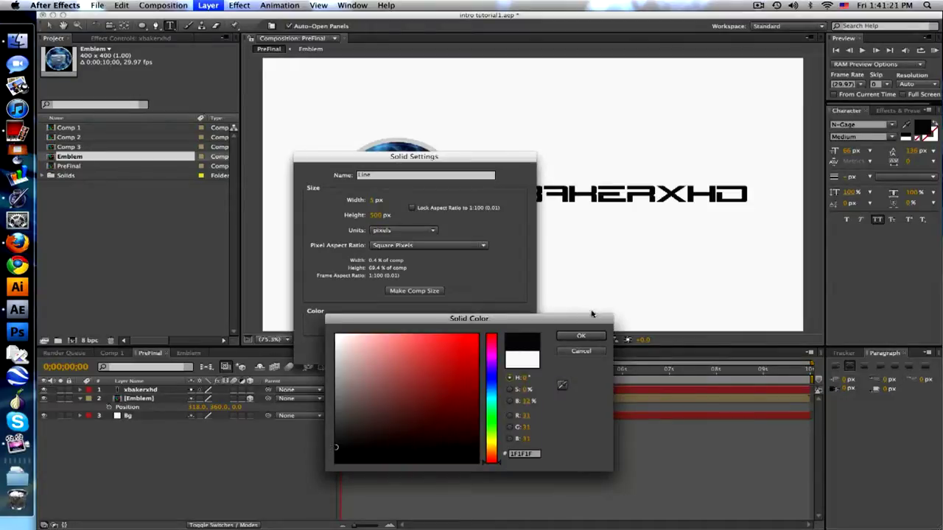
click(582, 337)
click(505, 355)
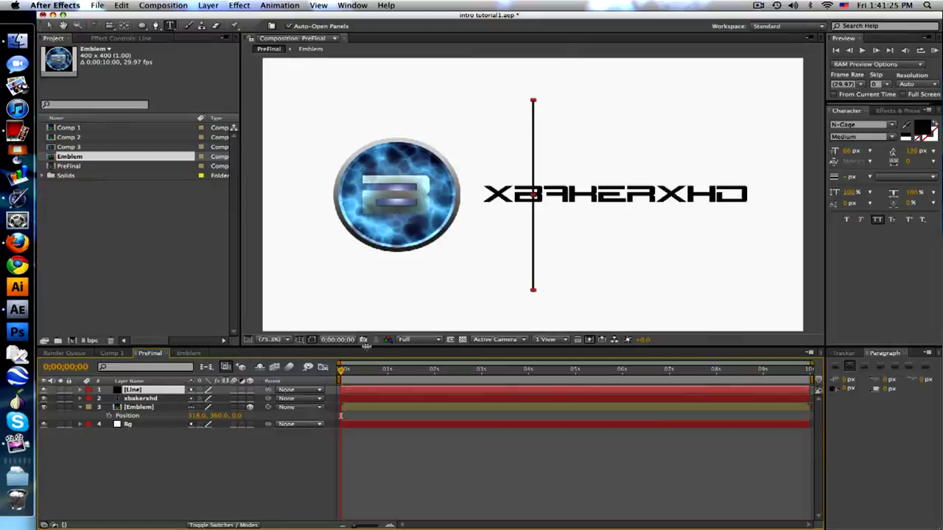
Make the Line layer 3D and move its Position X from 640 to 500
click(188, 5)
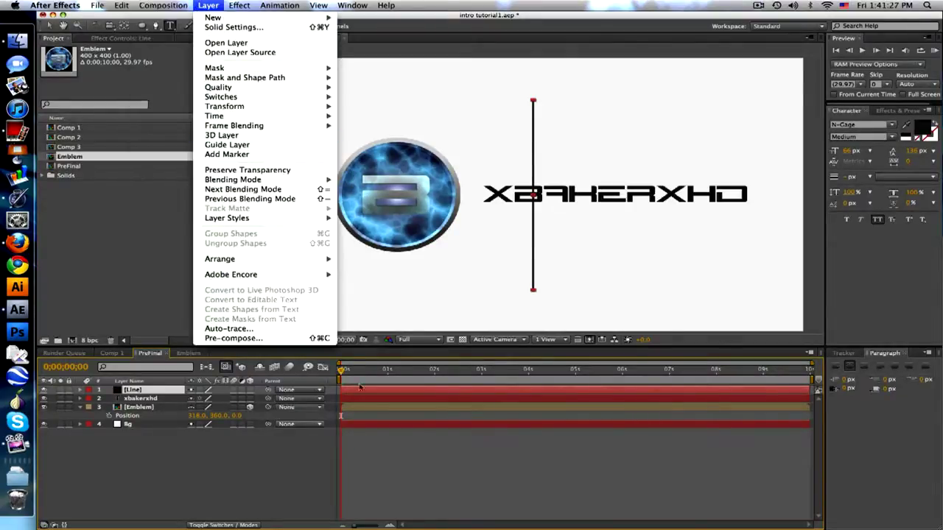
click(432, 474)
click(432, 475)
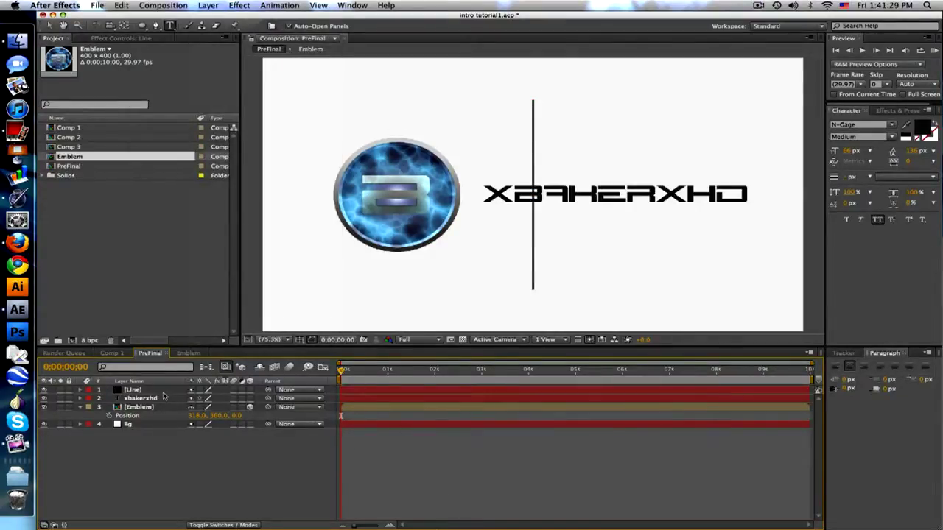
click(163, 393)
key(p)
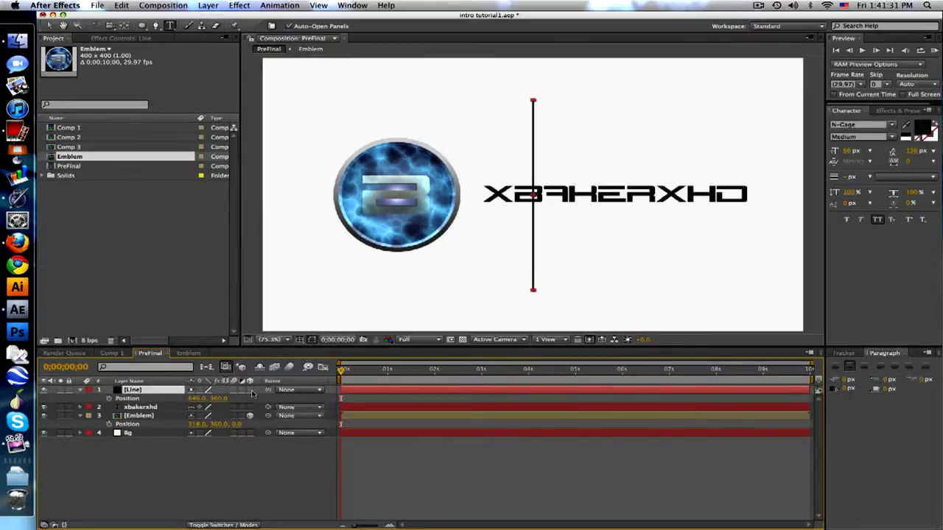
click(250, 390)
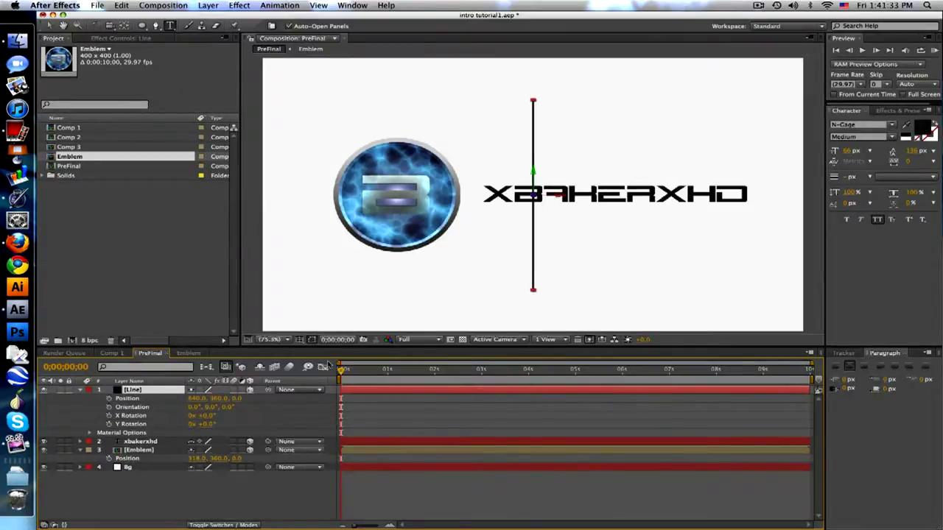
drag(197, 399, 115, 399)
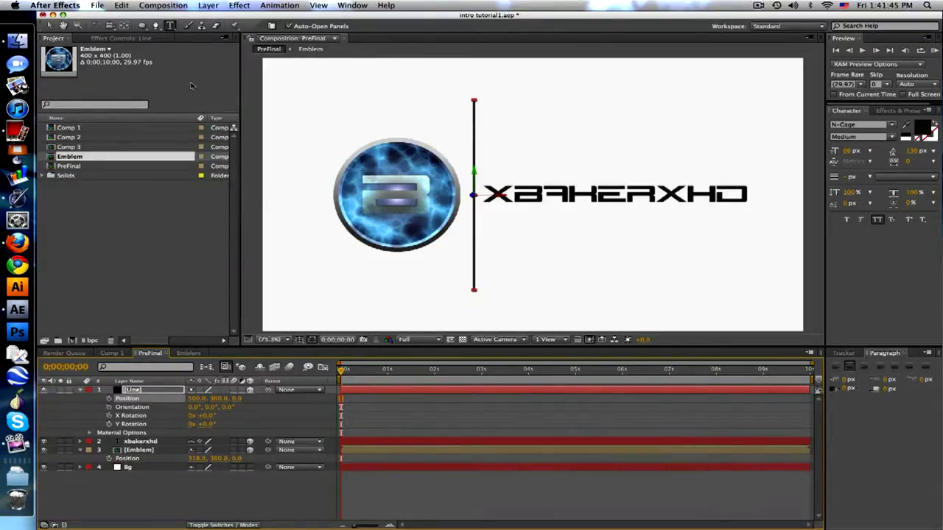
Add a Bank Gothic Light text layer below the title with the channel's web address
click(584, 222)
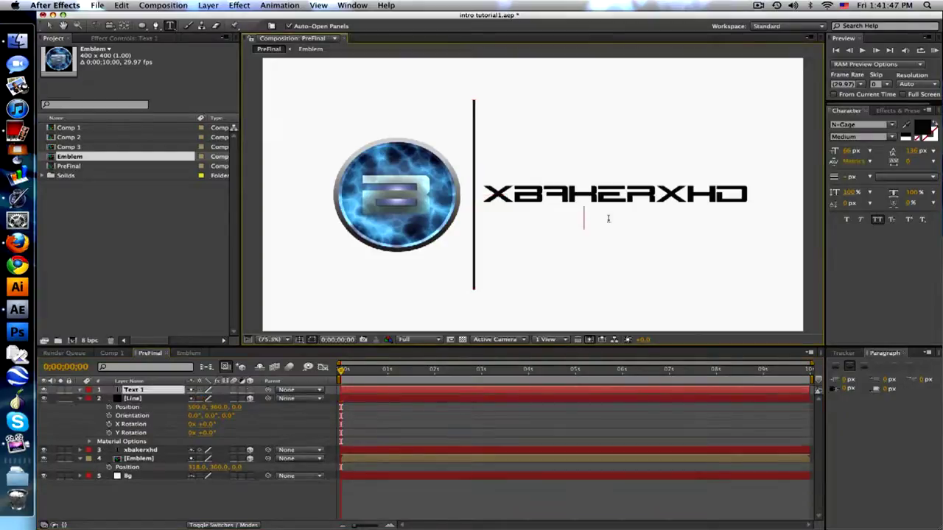
click(884, 125)
text(Bank Gothic)
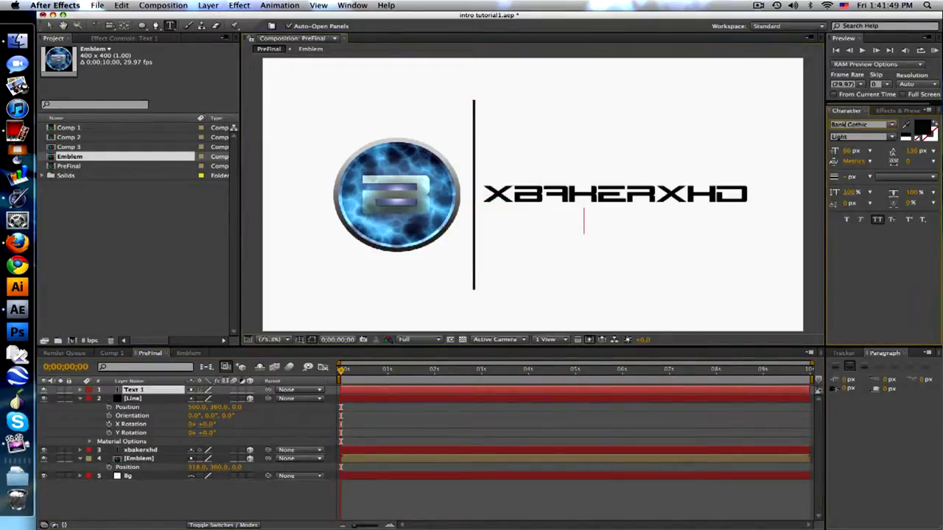
click(588, 222)
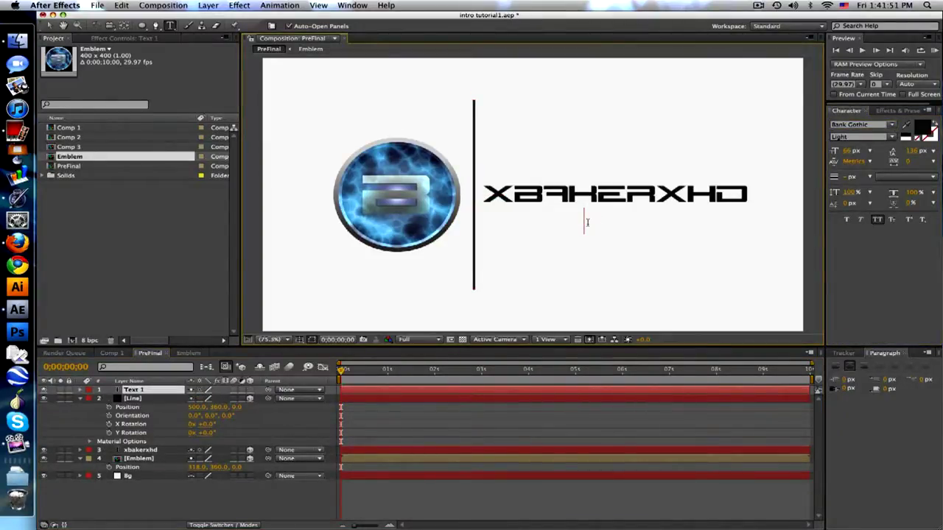
text(ww)
key(BackSpace)
key(BackSpace)
text(youtube.com/)
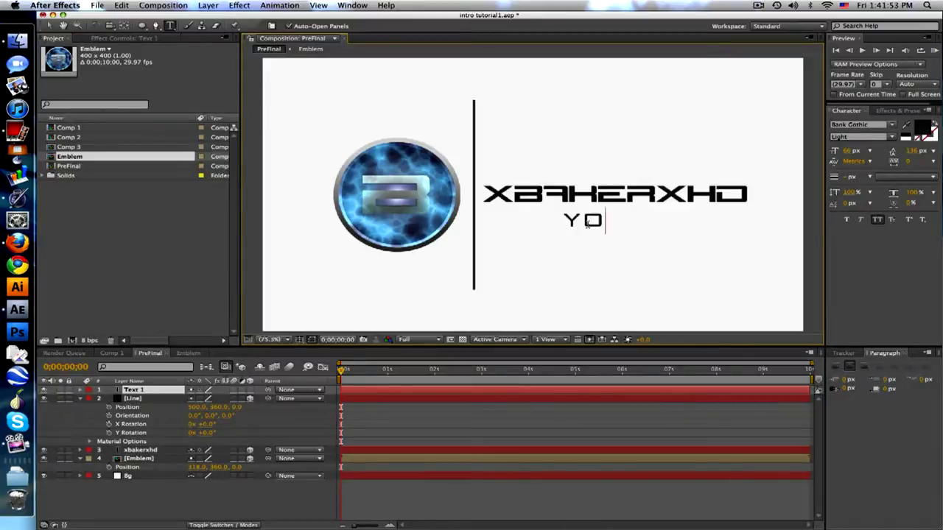
text(xbakerxhd)
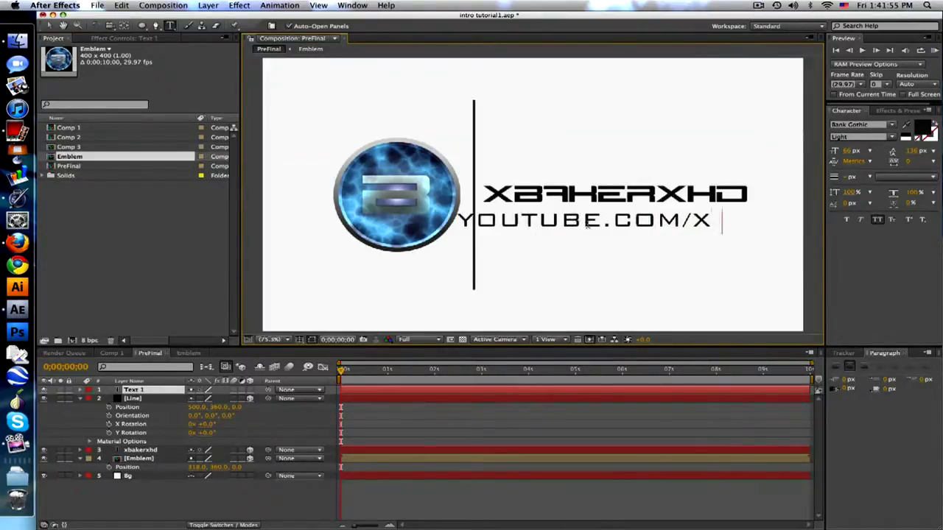
Place the web address text just beneath the right end of the title
key(super+a)
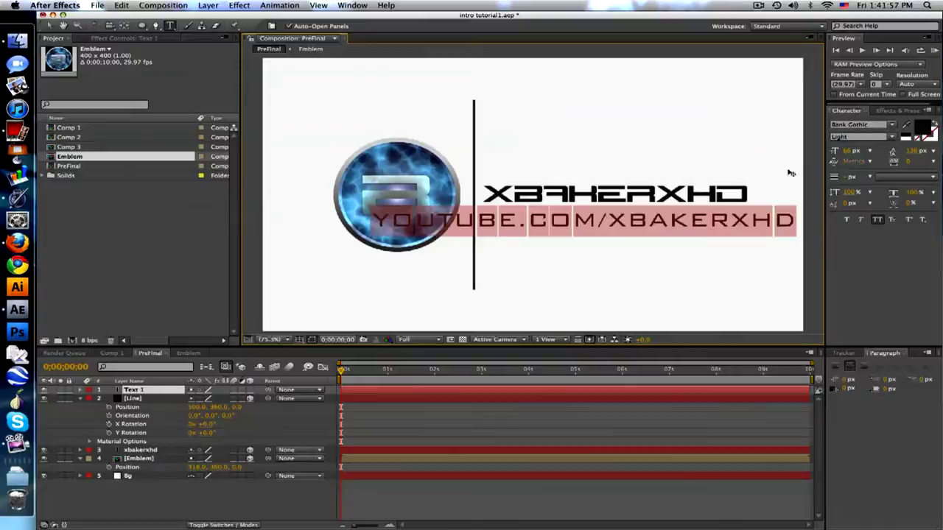
key(BackSpace)
key(super+z)
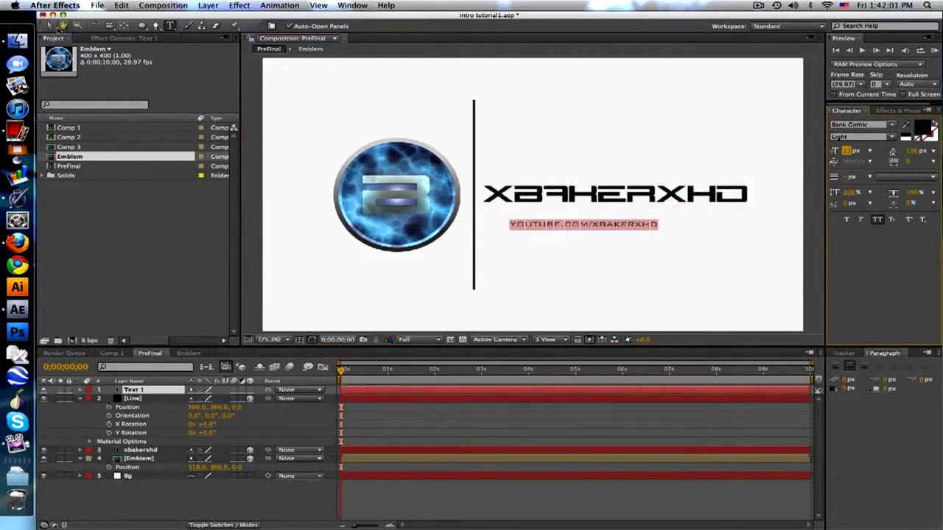
click(49, 25)
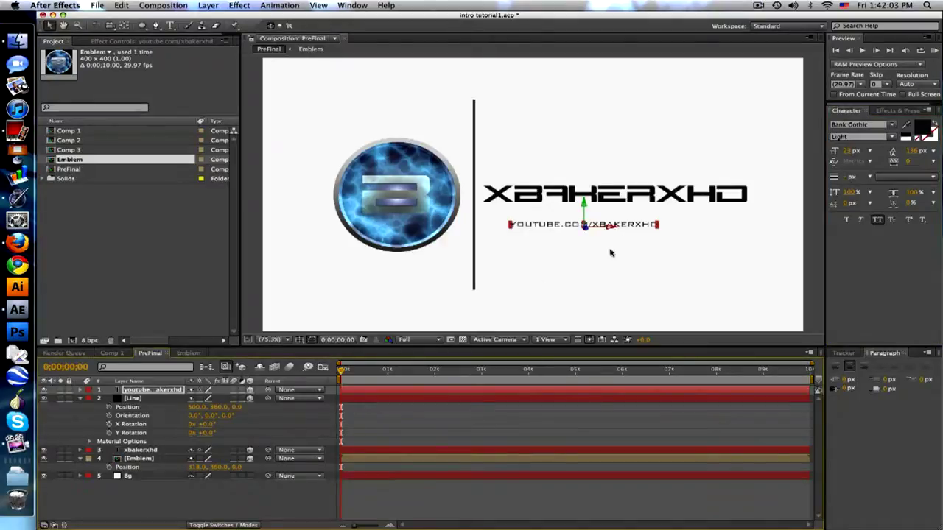
drag(632, 224, 720, 209)
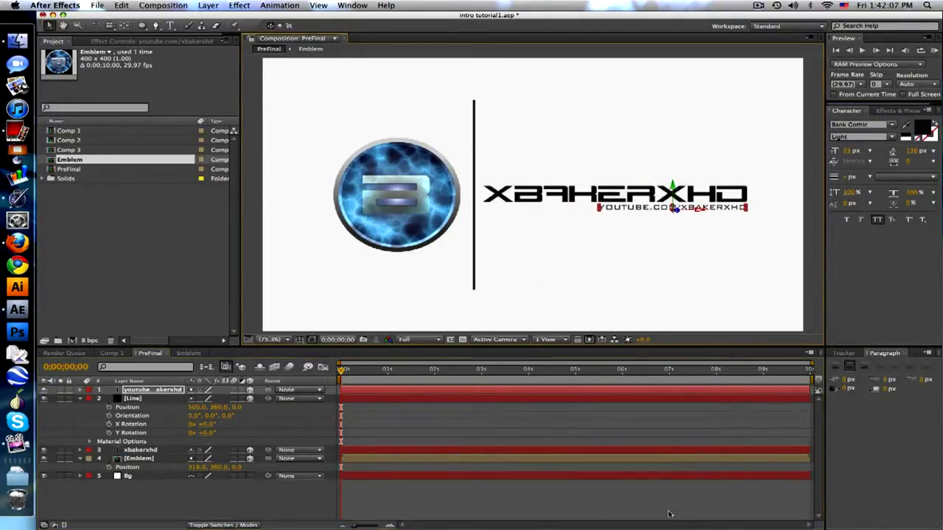
click(357, 435)
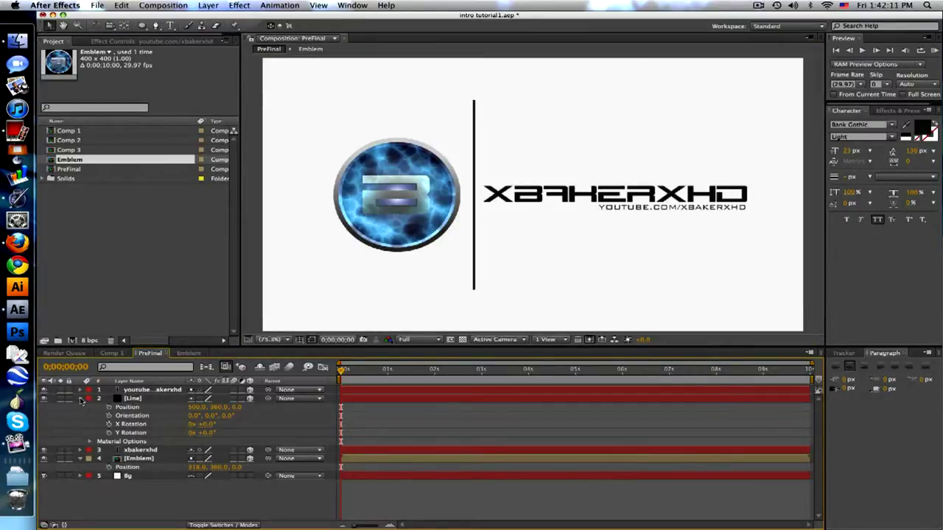
Scale the Line layer's height down to about 58% (100, 59, 100)
click(80, 398)
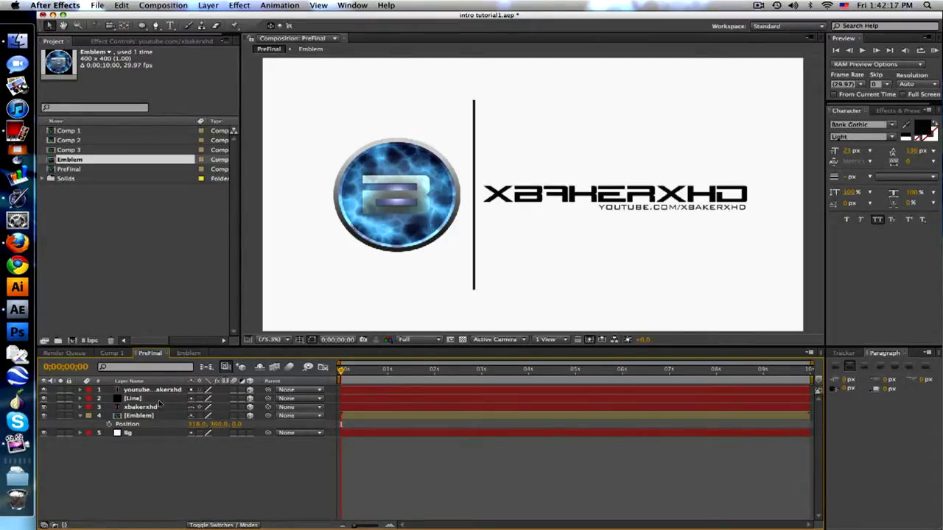
click(159, 401)
key(s)
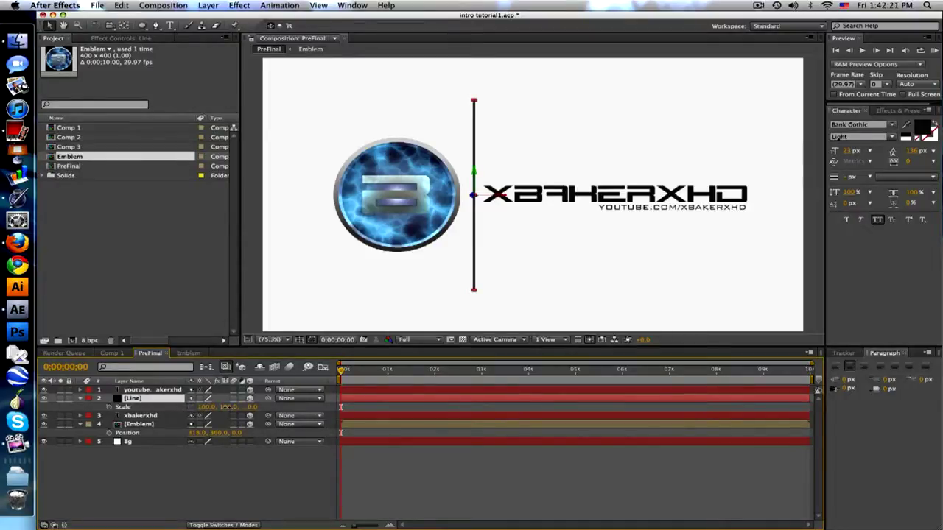
drag(227, 407, 207, 408)
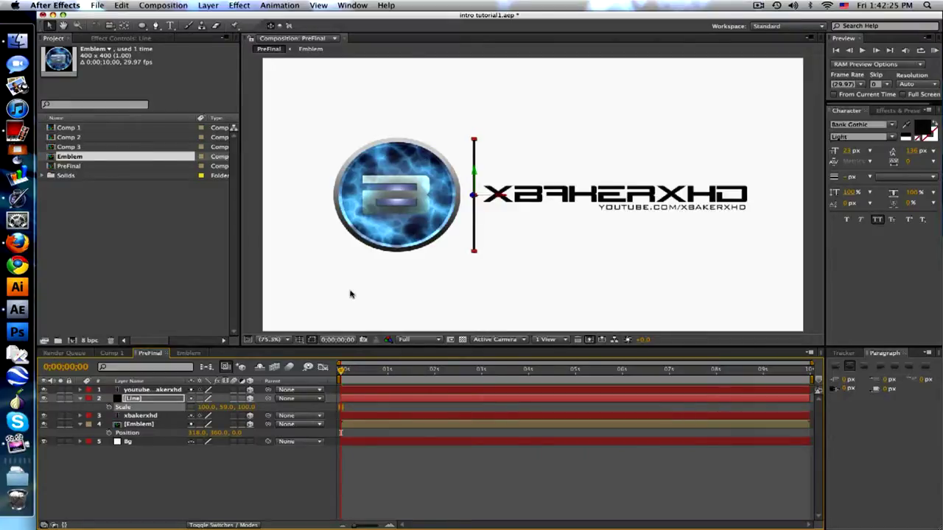
click(442, 482)
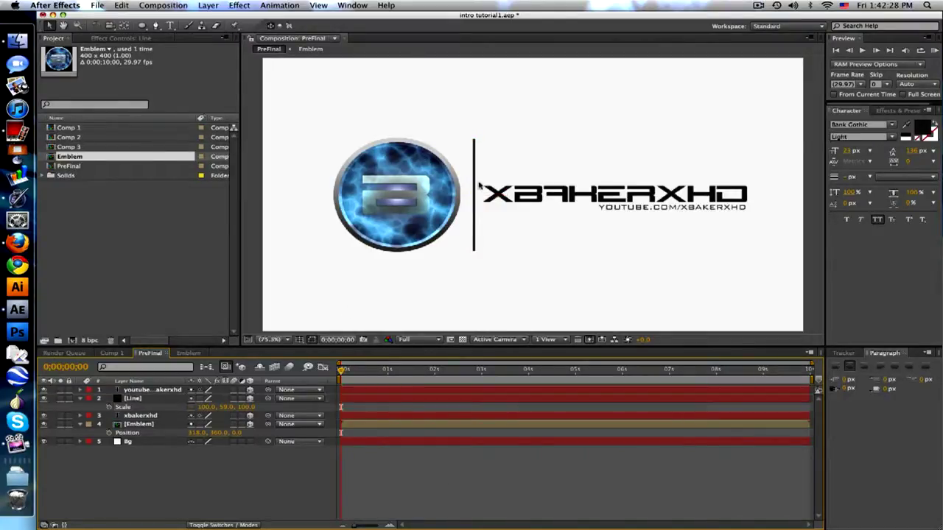
Add a full-layer rectangular mask, Mask 1, to the Line layer
click(169, 399)
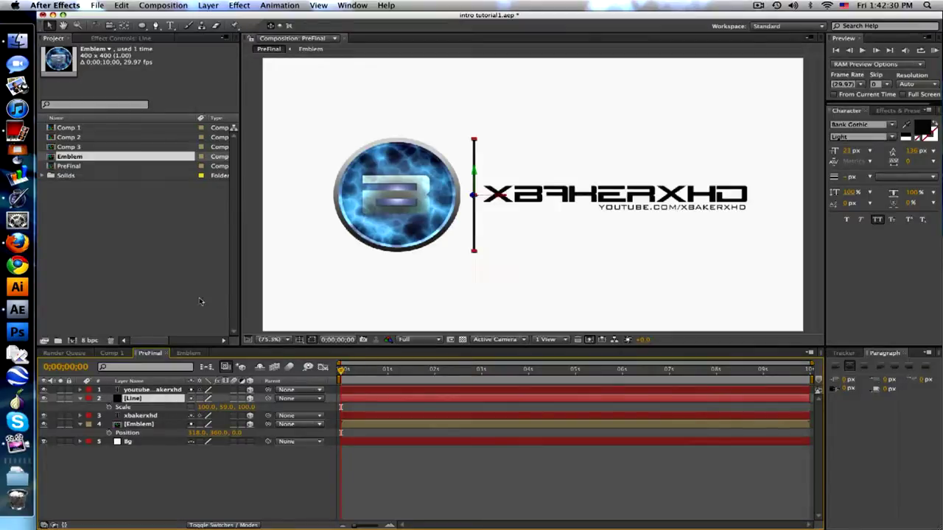
double_click(142, 26)
click(451, 507)
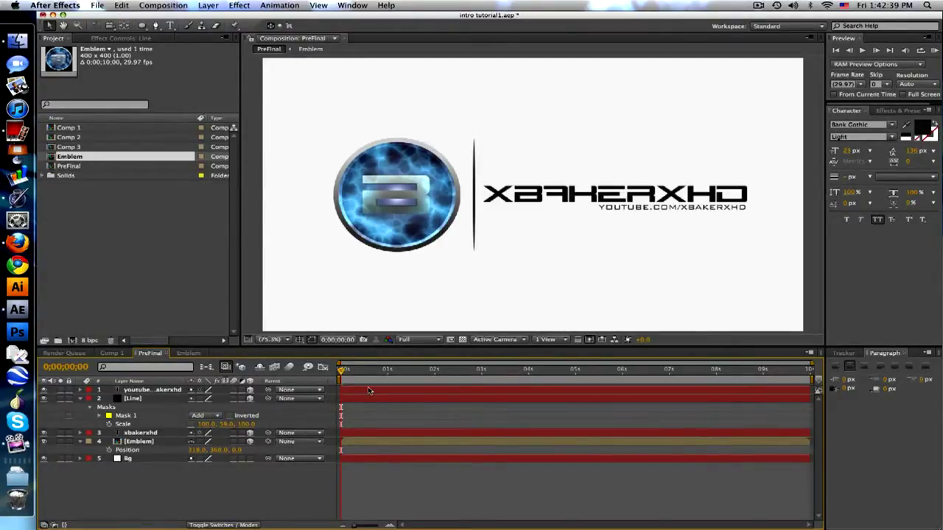
click(342, 372)
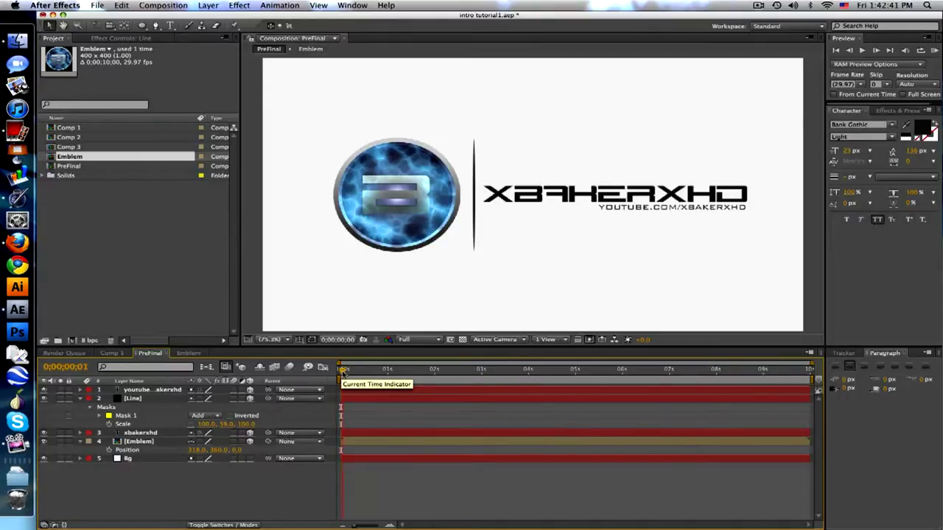
drag(343, 372, 381, 370)
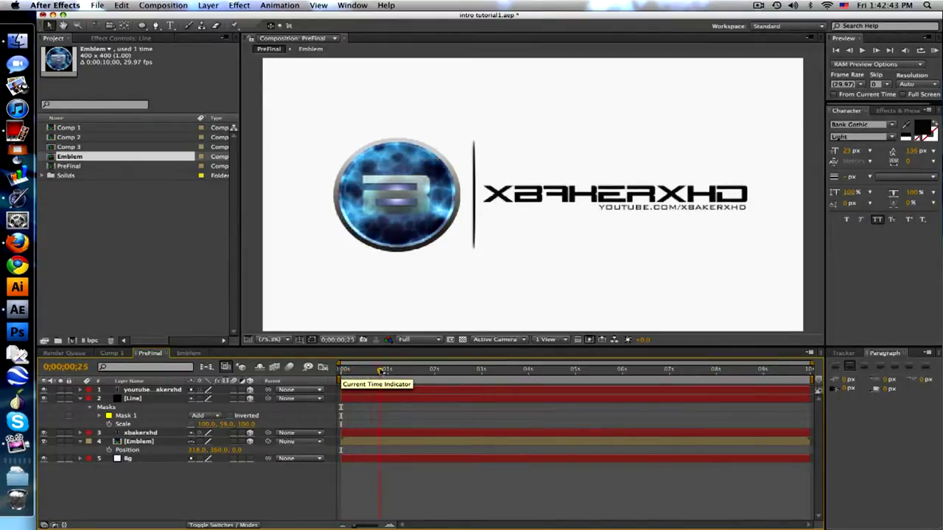
click(112, 353)
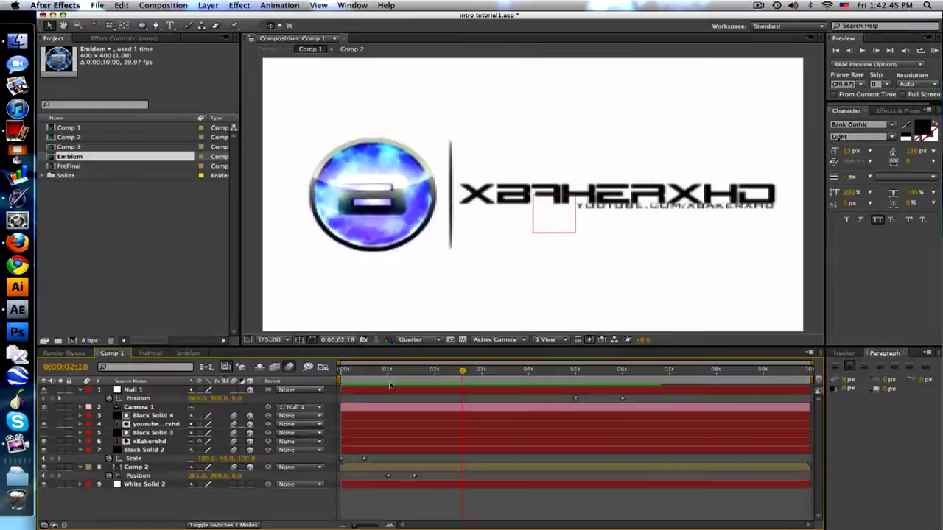
click(167, 451)
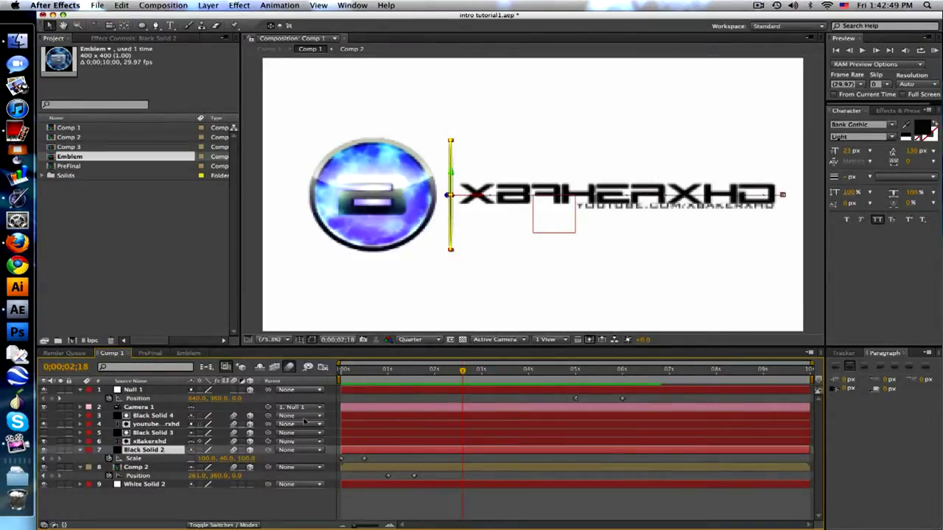
key(shift+p)
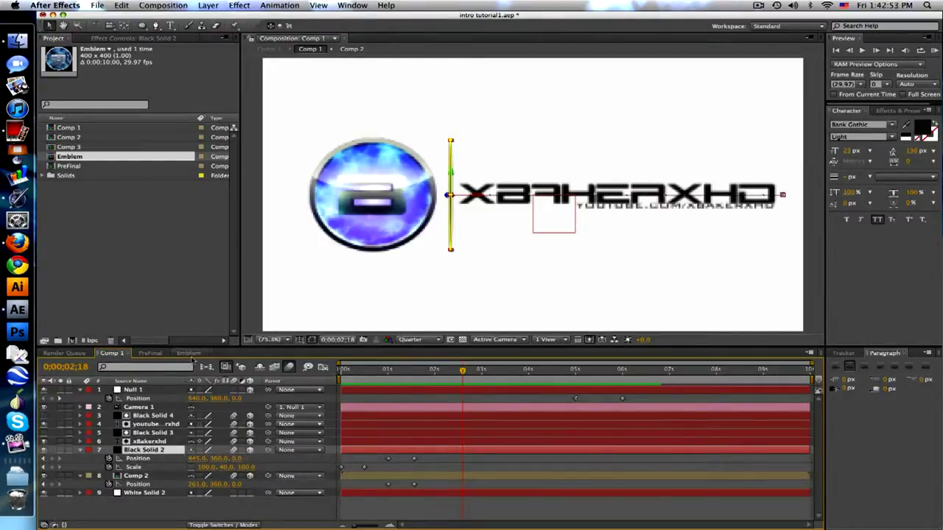
click(190, 355)
drag(398, 374, 403, 372)
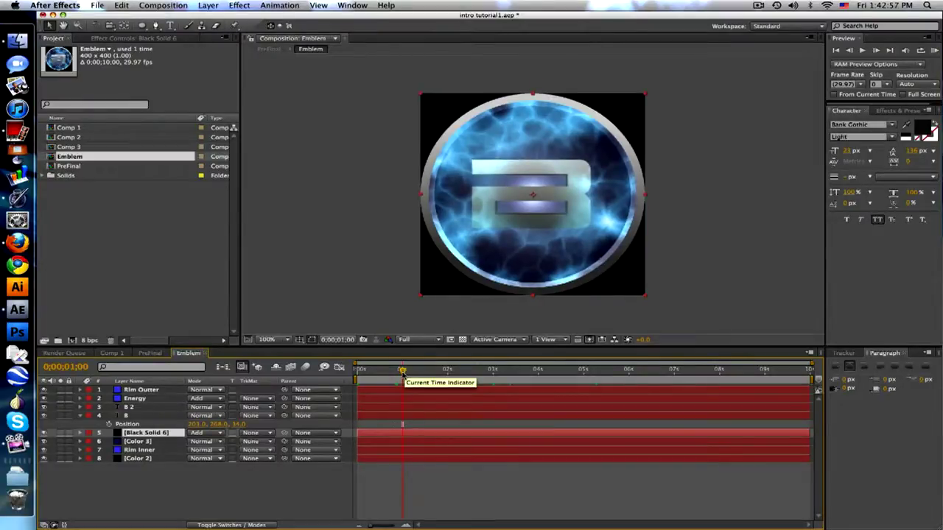
click(150, 353)
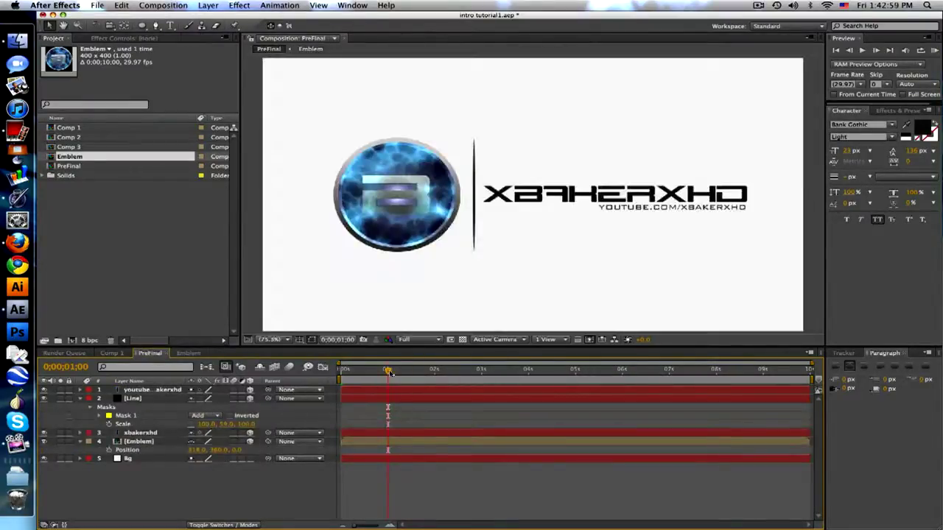
Keyframe the Line's Position at 0;00;01;15 and set X to 1160 at 0;00;01;00
click(155, 399)
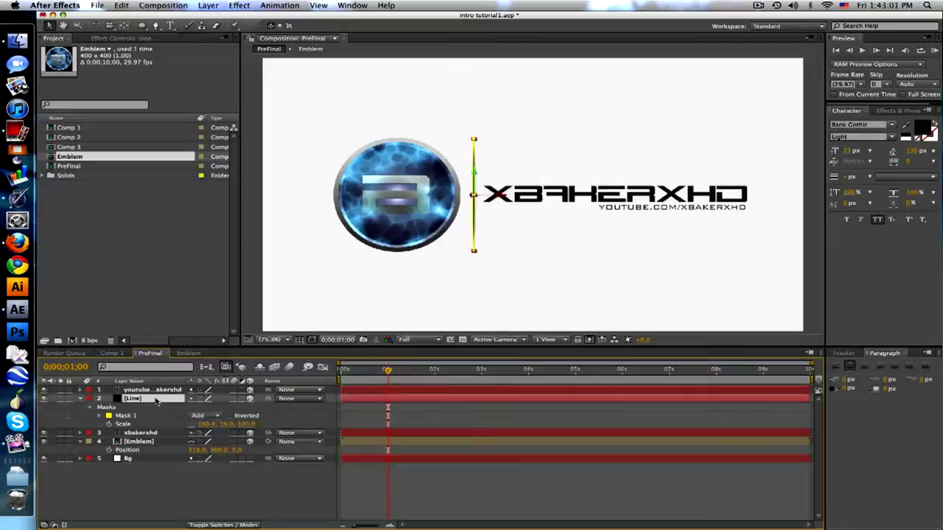
key(p)
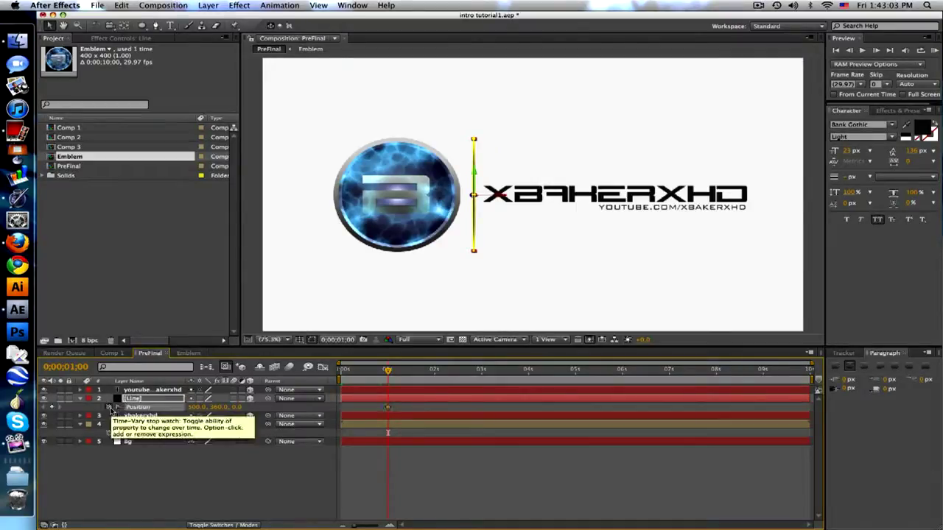
click(414, 372)
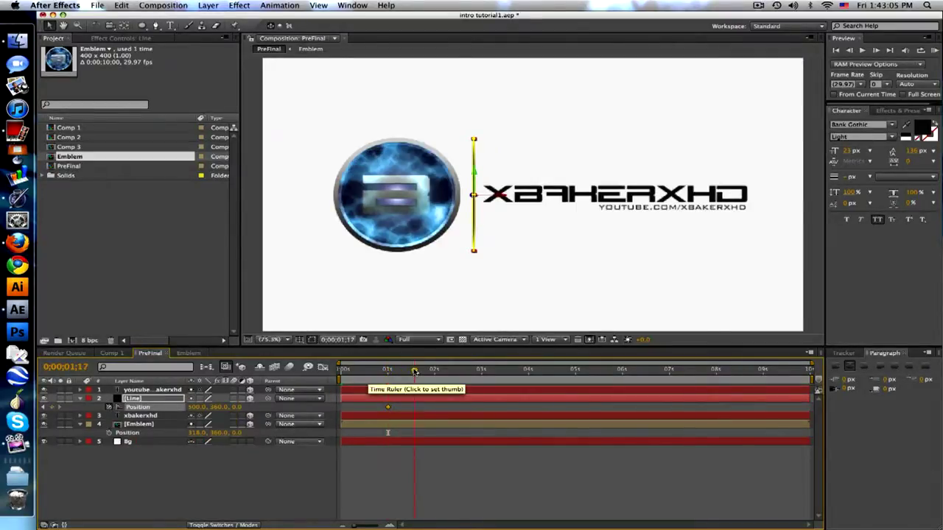
click(412, 371)
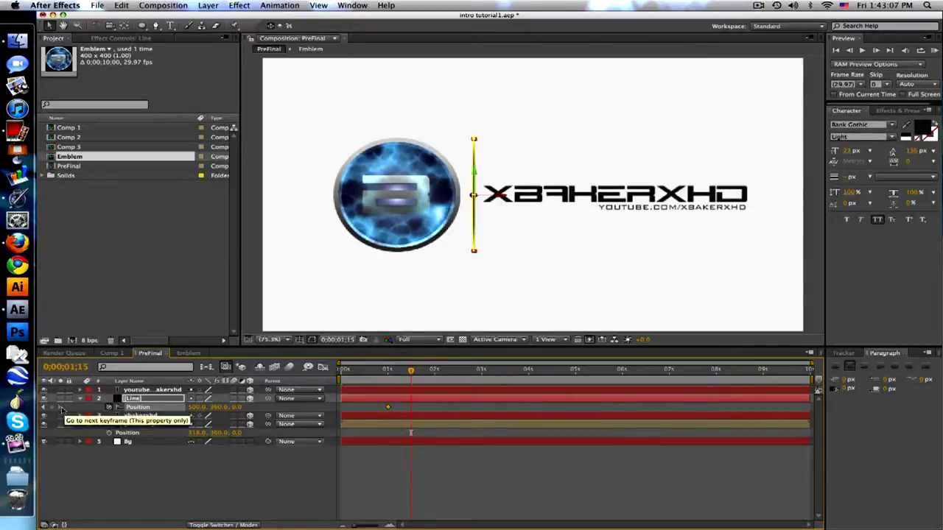
click(53, 407)
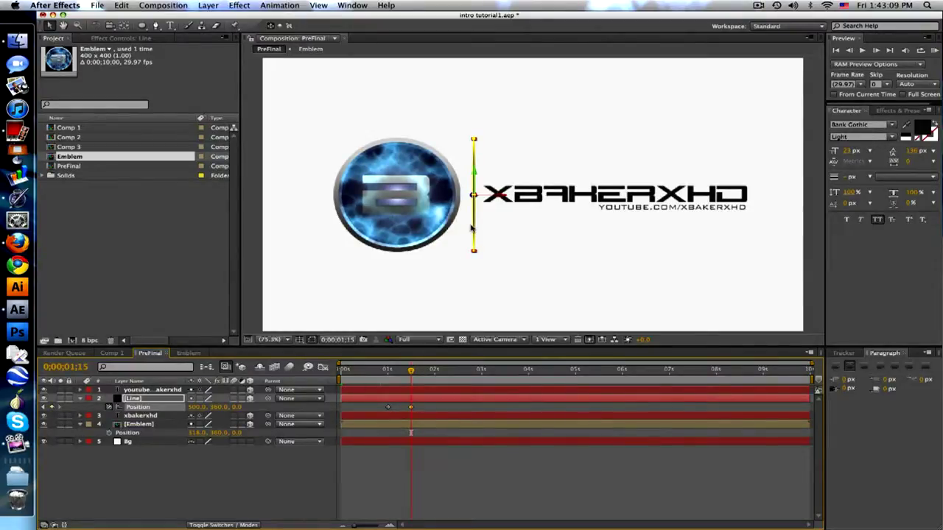
click(389, 371)
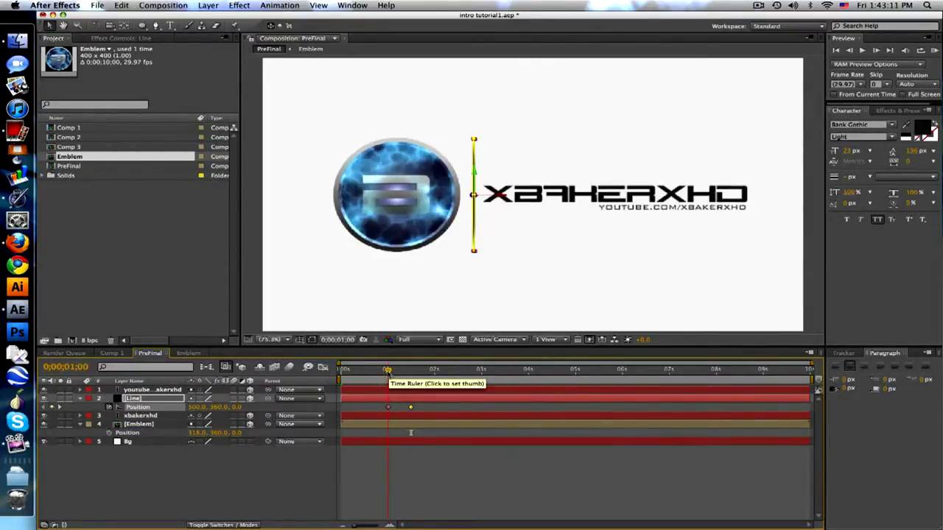
drag(198, 409, 540, 386)
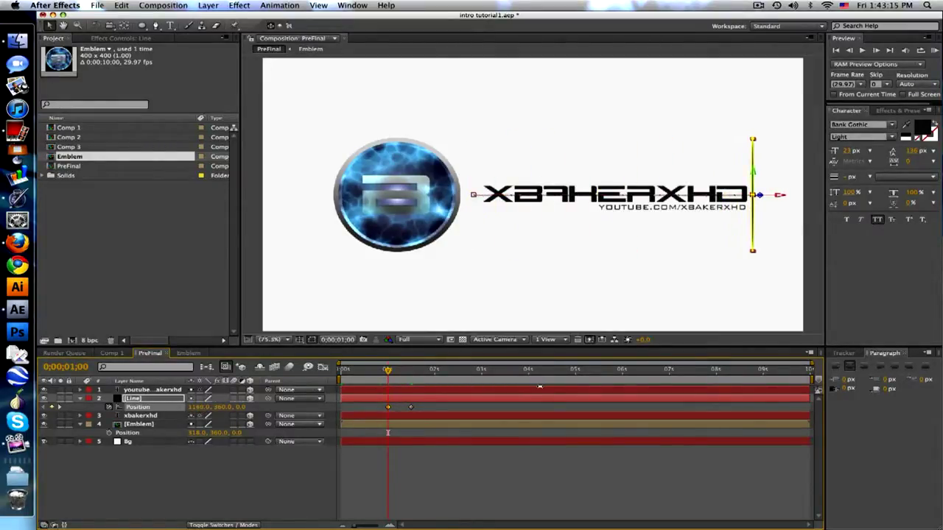
Scrub the timeline to preview the line sliding into place
click(397, 370)
drag(397, 370, 414, 370)
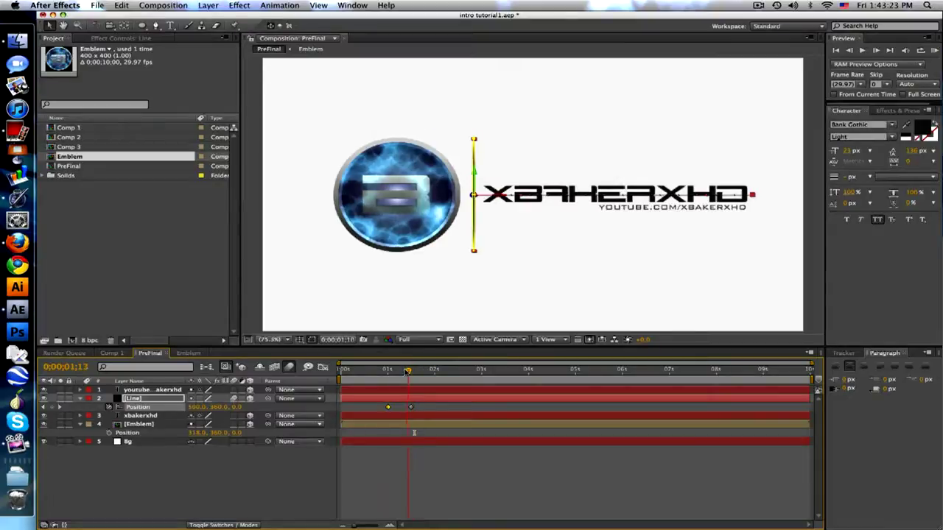
drag(414, 370, 408, 376)
click(589, 245)
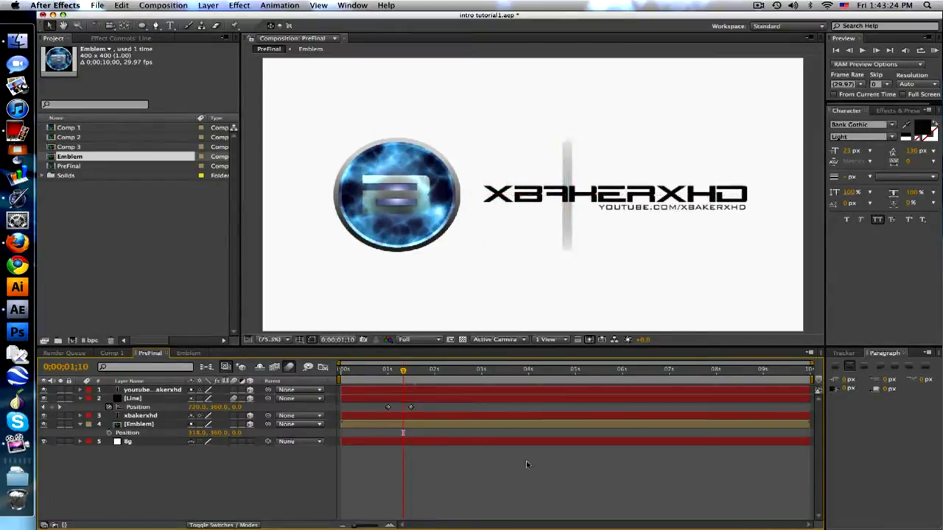
Preview the line's slide-in around the one-second mark
click(379, 371)
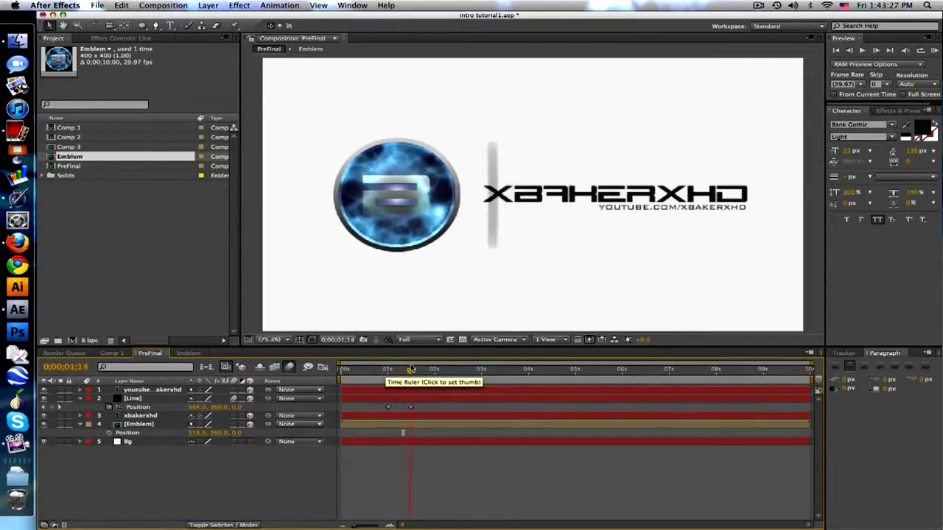
click(388, 370)
drag(388, 370, 341, 372)
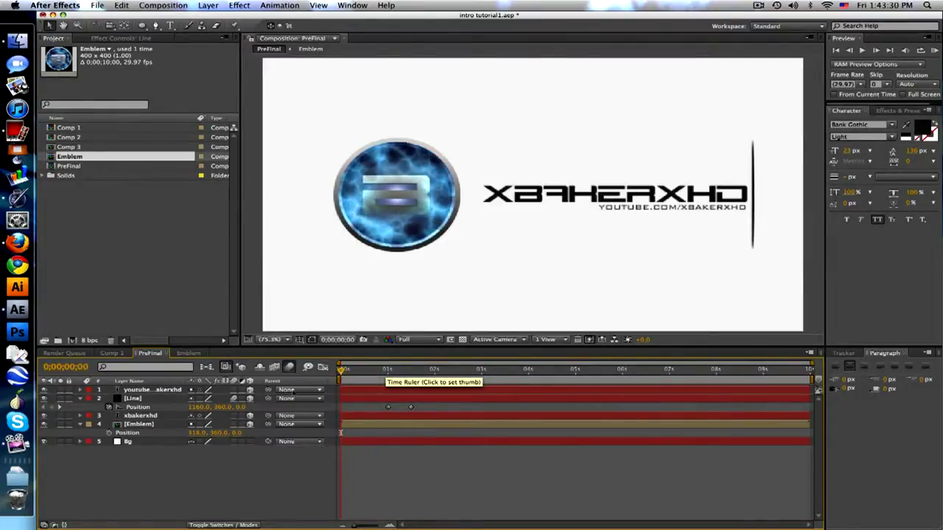
Keyframe the Line's Scale from 100, 0, 100 at frame 0 to 100, 59, 100 at 0;00;00;15
click(151, 401)
key(s)
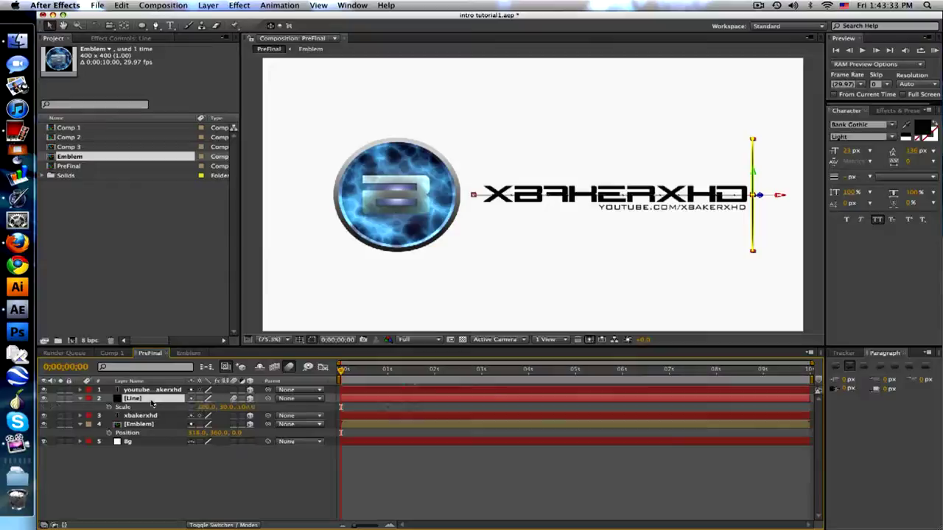
click(109, 407)
drag(343, 371, 366, 370)
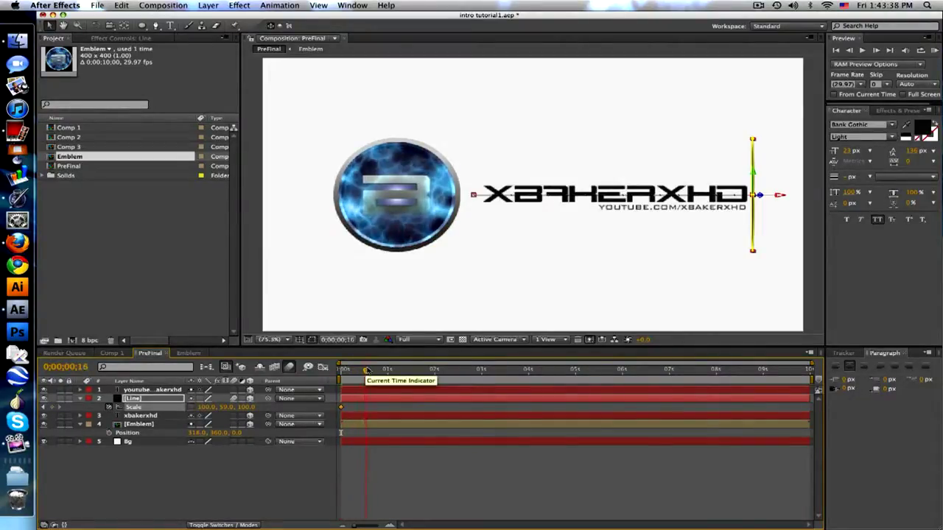
click(51, 406)
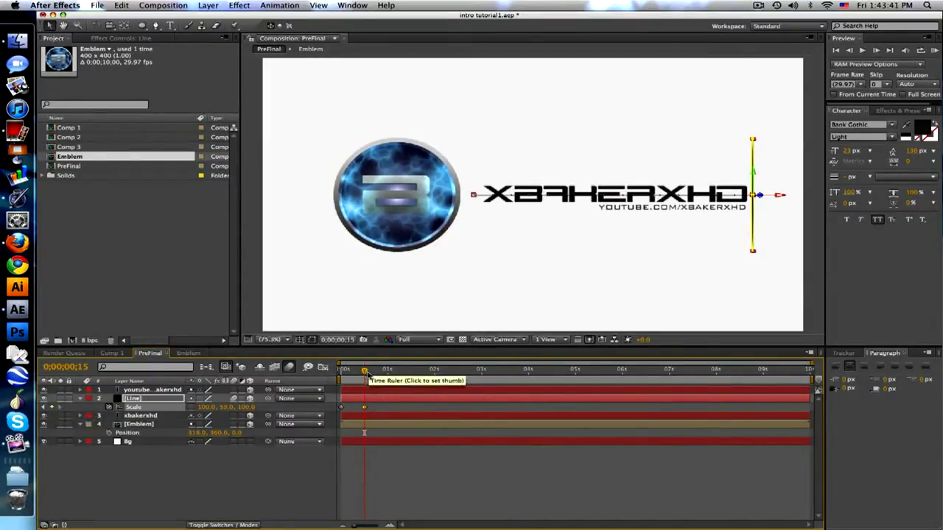
drag(364, 370, 357, 372)
key(Home)
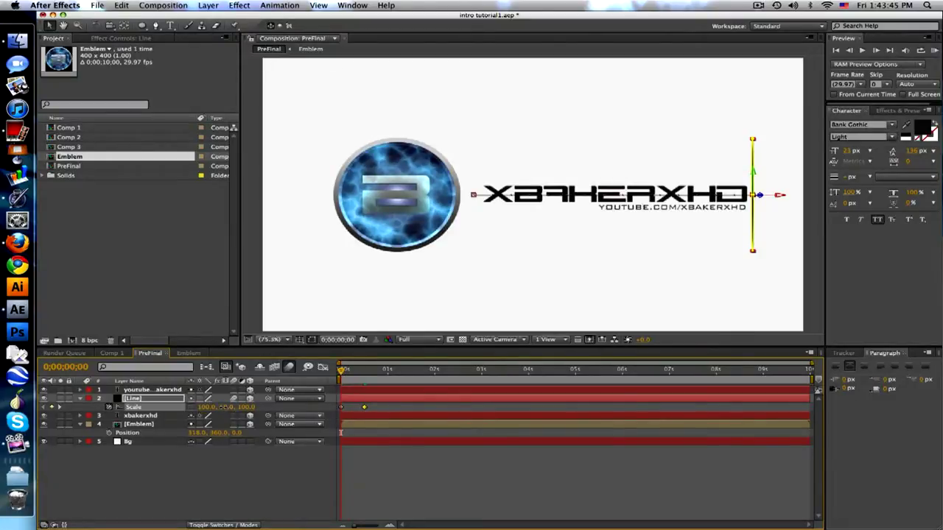
mouse_move(224, 407)
mouse_down()
mouse_move(199, 407)
mouse_move(219, 417)
mouse_up()
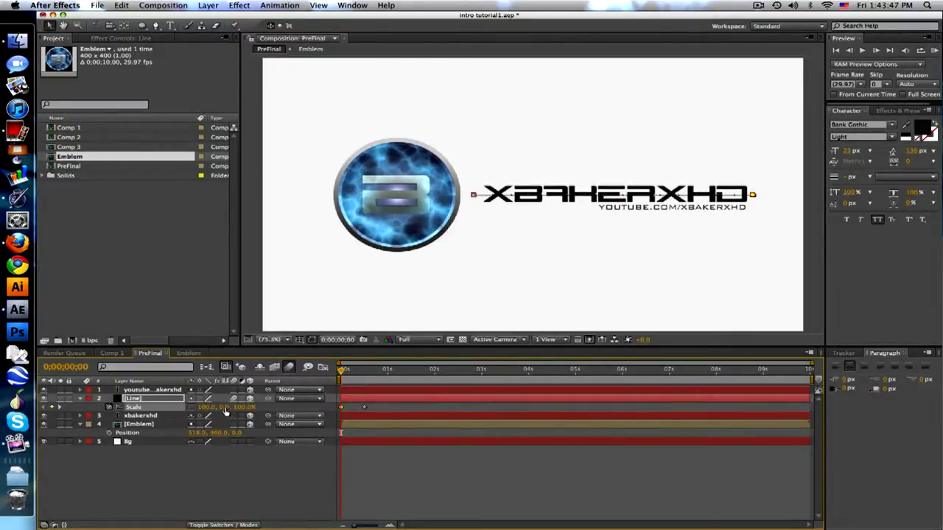
click(396, 469)
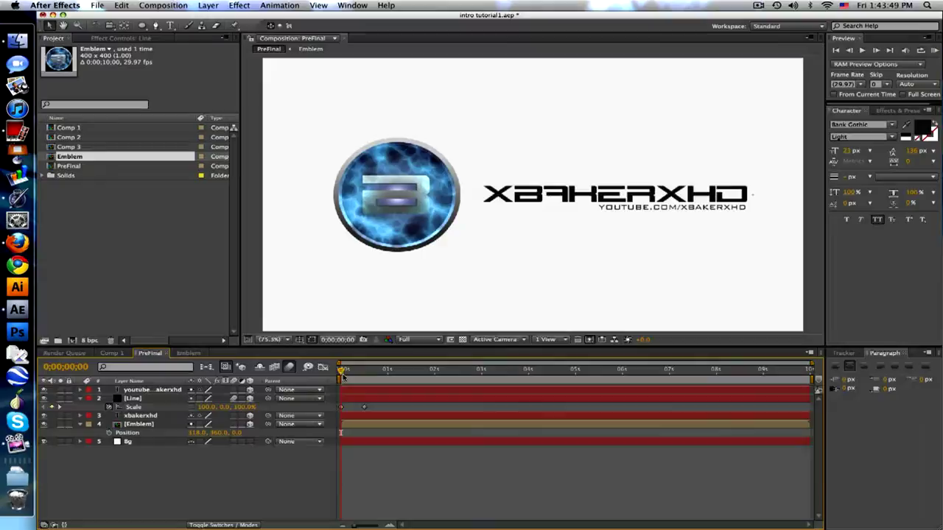
drag(341, 369, 415, 370)
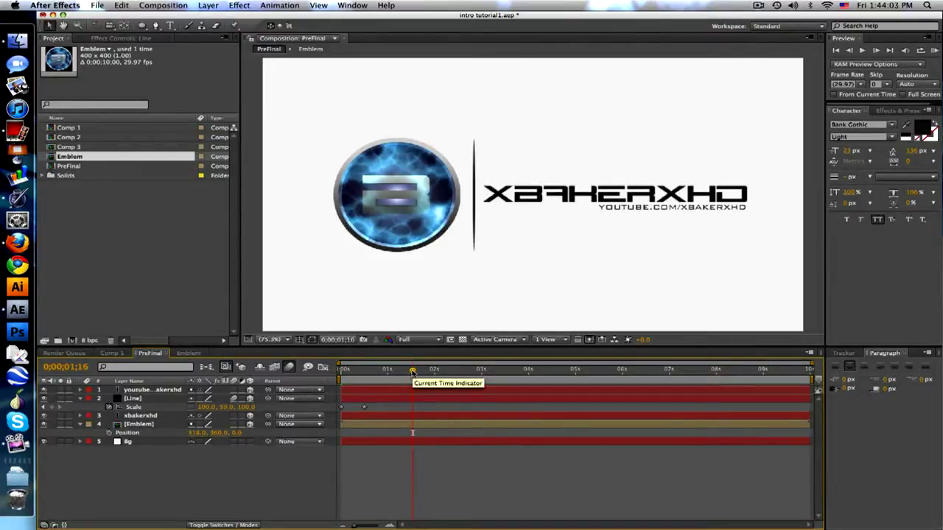
Keyframe the Emblem's Position at 0;00;01;15, then pull it to Z -1409 at one second
drag(413, 372, 412, 372)
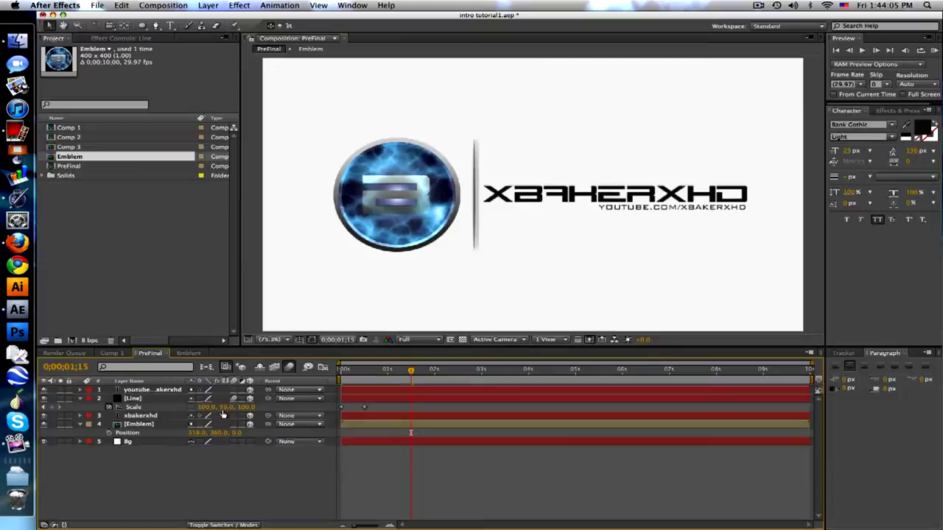
click(173, 424)
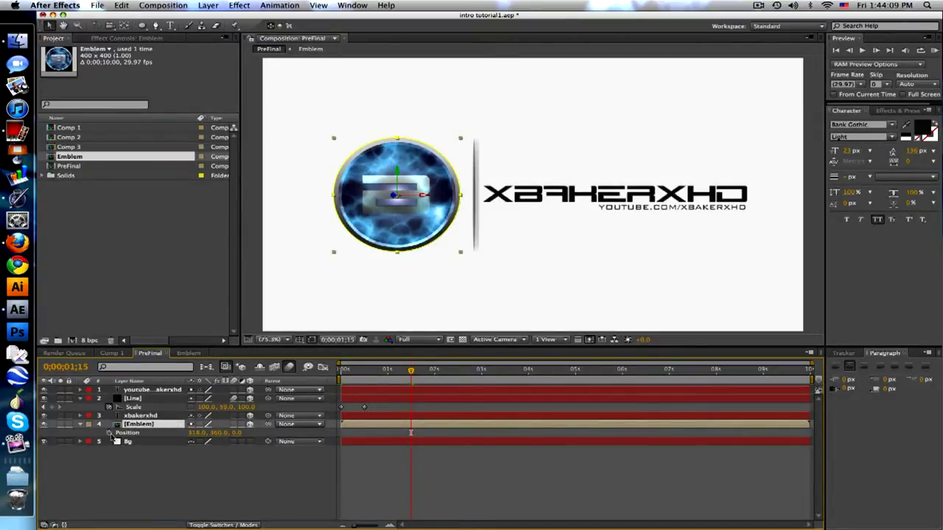
click(110, 434)
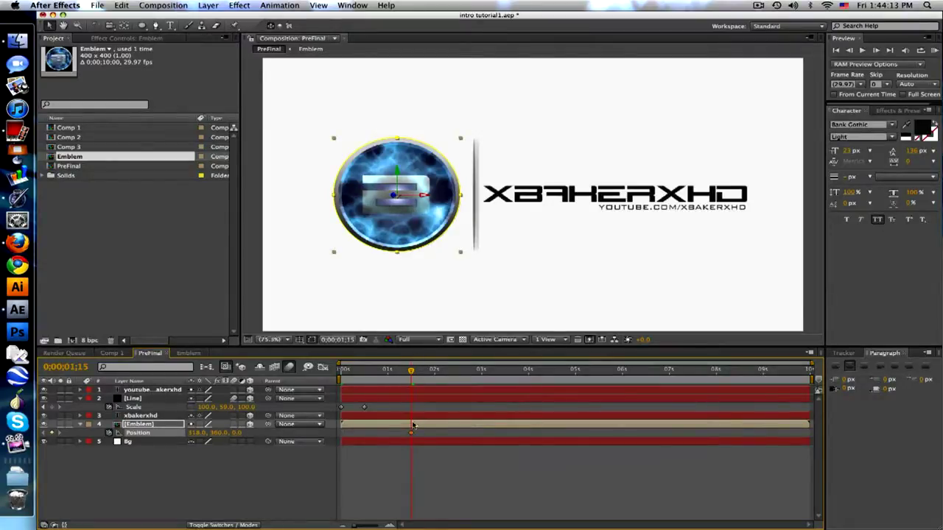
drag(411, 372, 387, 372)
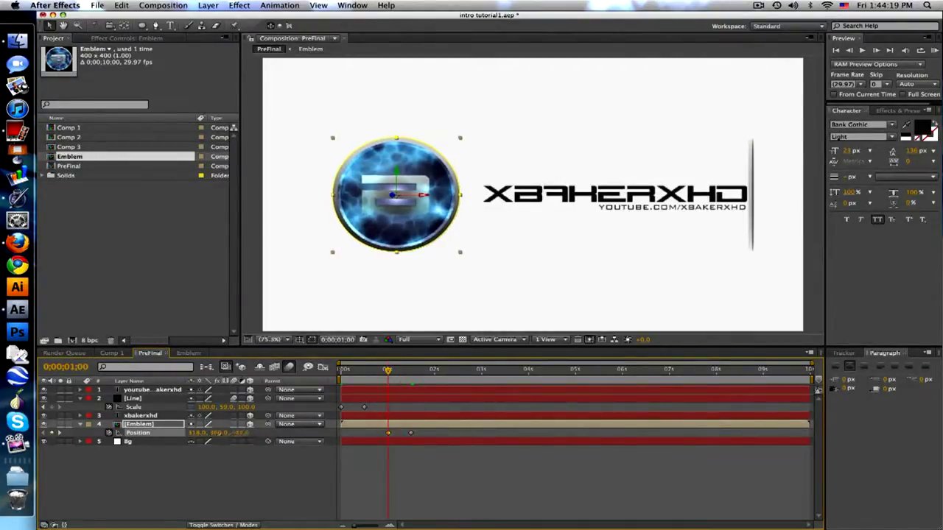
drag(235, 433, 79, 454)
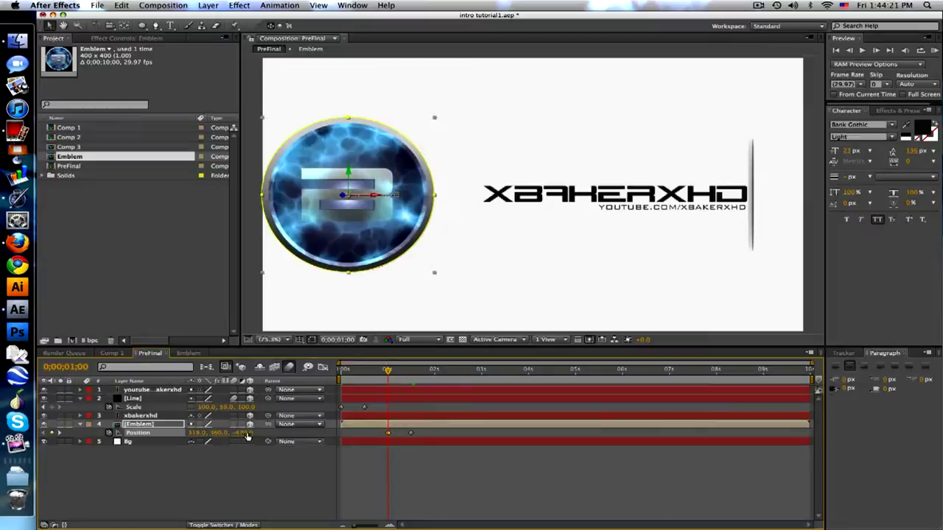
drag(235, 435, 3, 452)
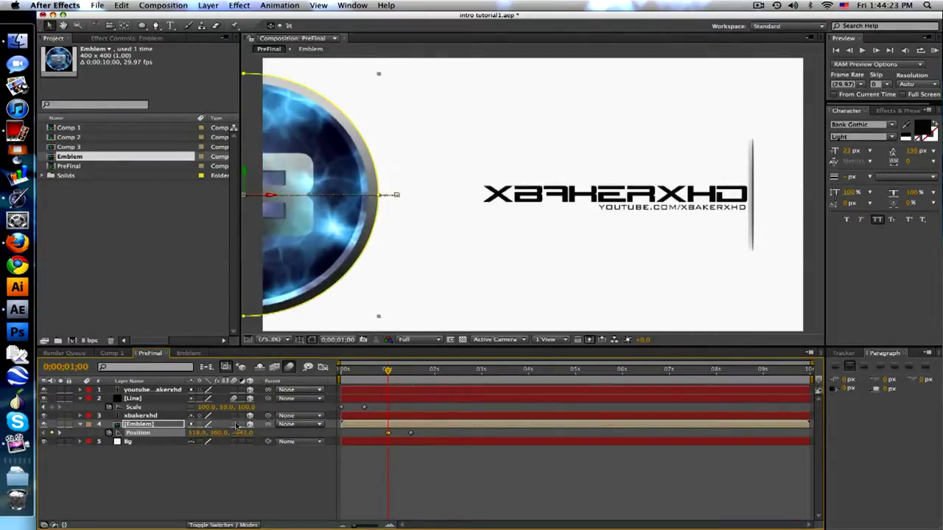
drag(248, 437, 17, 450)
Scrub from the start to preview the emblem flying into place
click(341, 369)
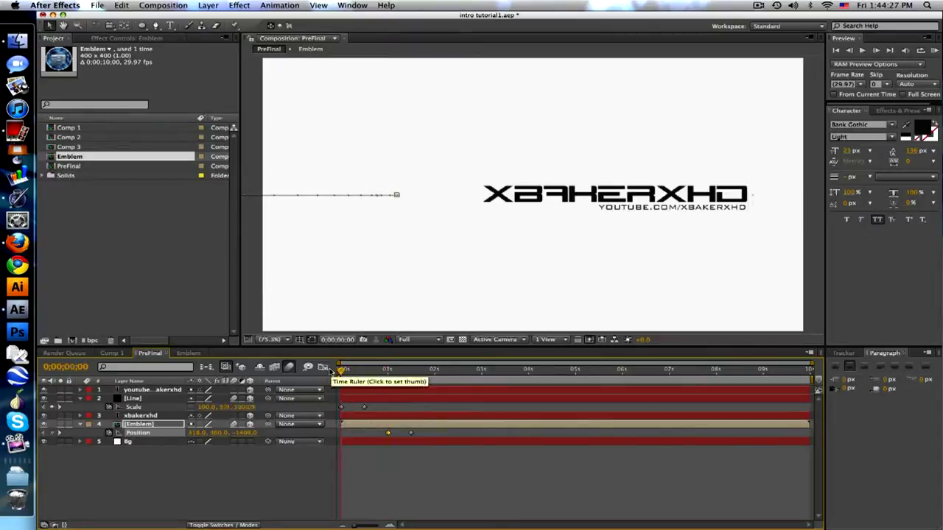
drag(339, 369, 387, 359)
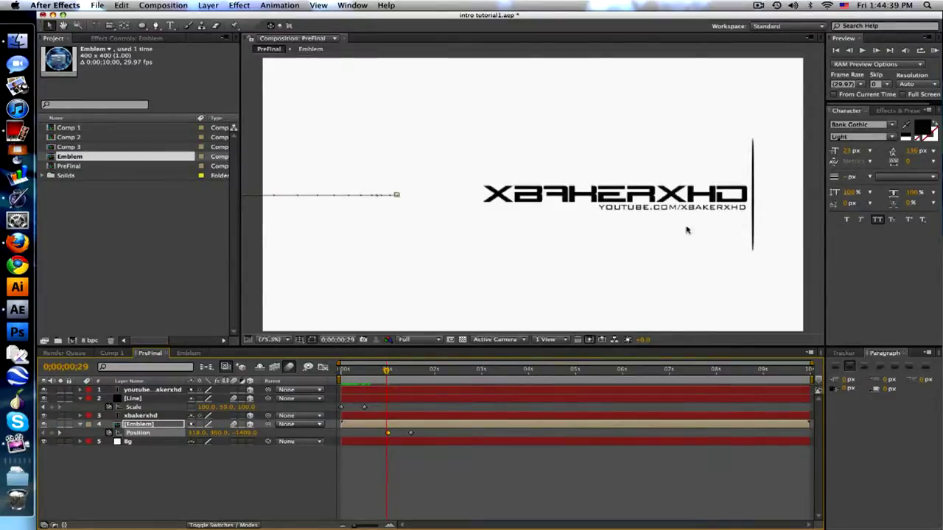
click(481, 480)
mouse_move(387, 369)
mouse_down()
mouse_move(413, 371)
mouse_move(388, 371)
mouse_up()
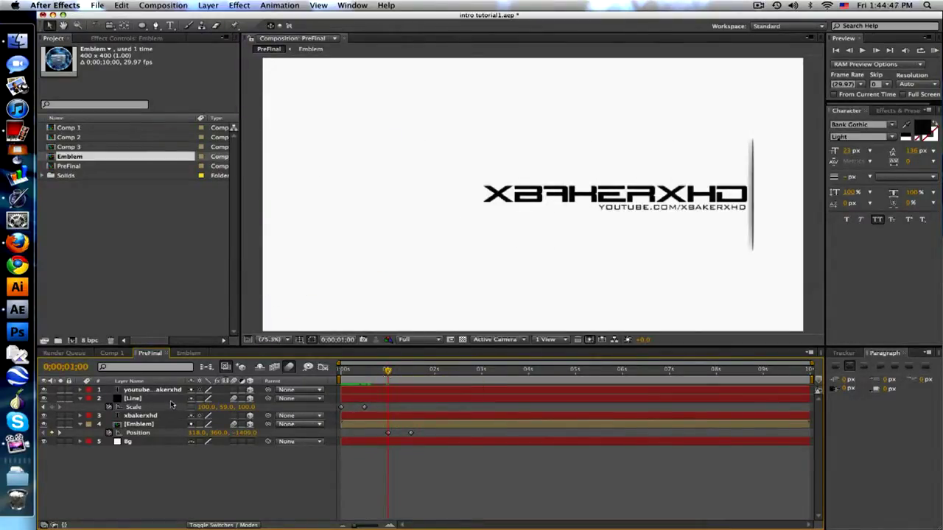
Create a comp-sized black solid and move it below the Line layer
click(203, 5)
mouse_move(208, 19)
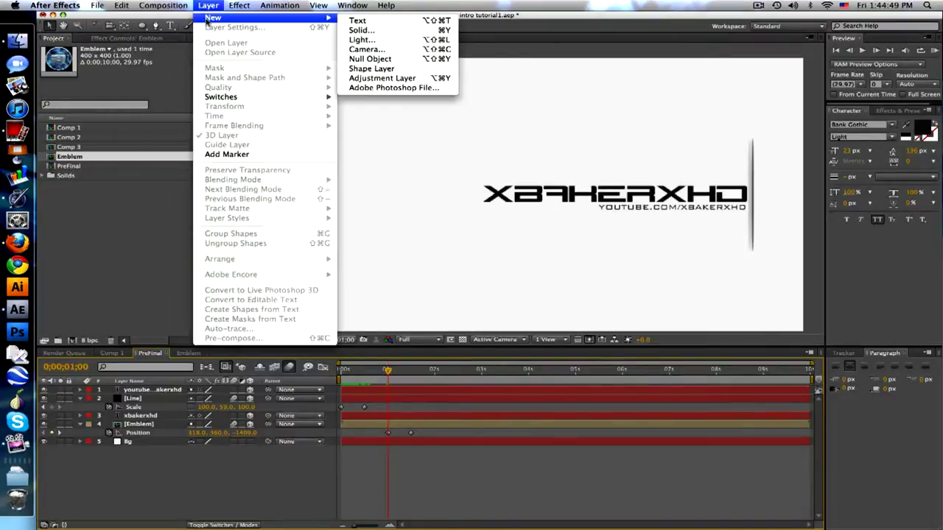
click(363, 29)
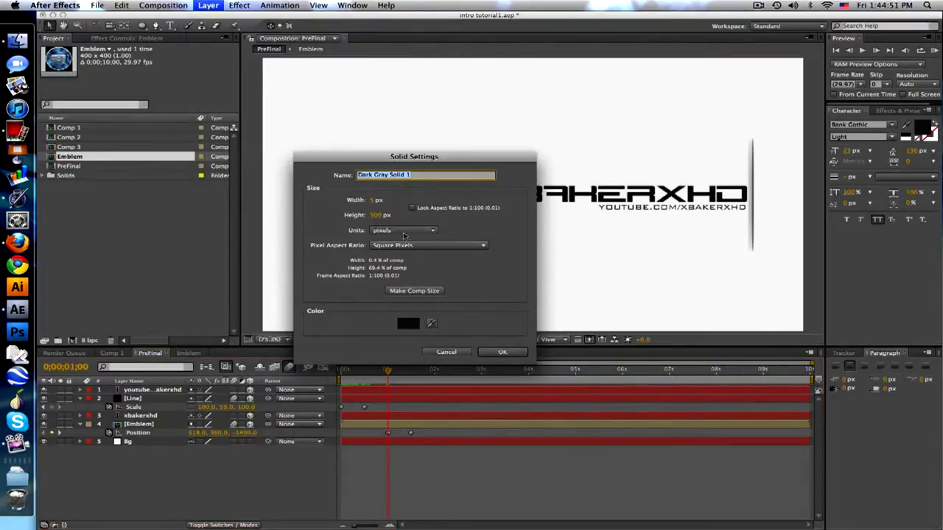
click(416, 291)
click(502, 352)
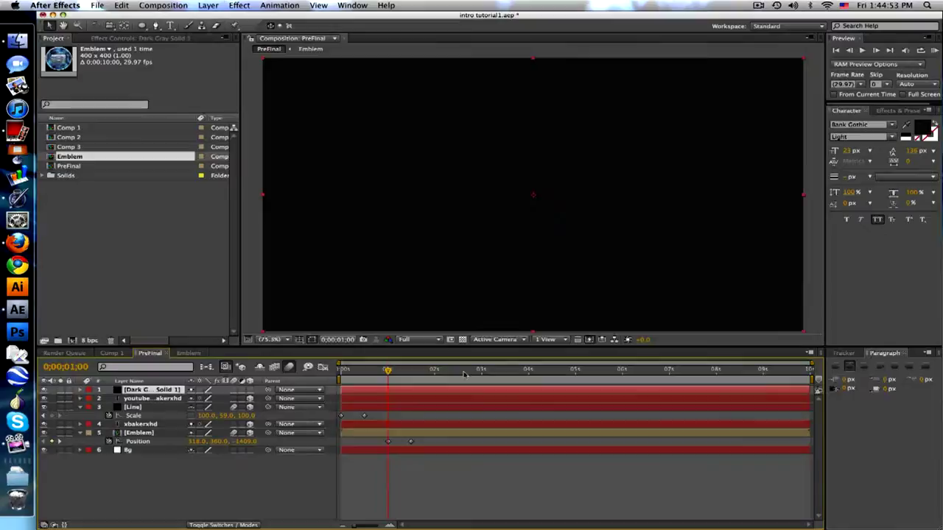
drag(168, 396, 158, 417)
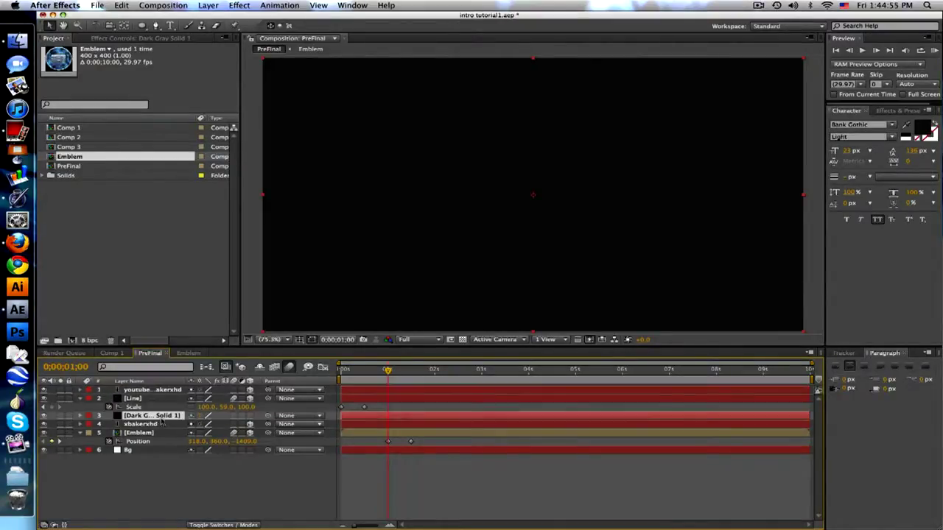
Rename the text layers Name and Url, and the solid Name Matte
click(156, 426)
text(Name)
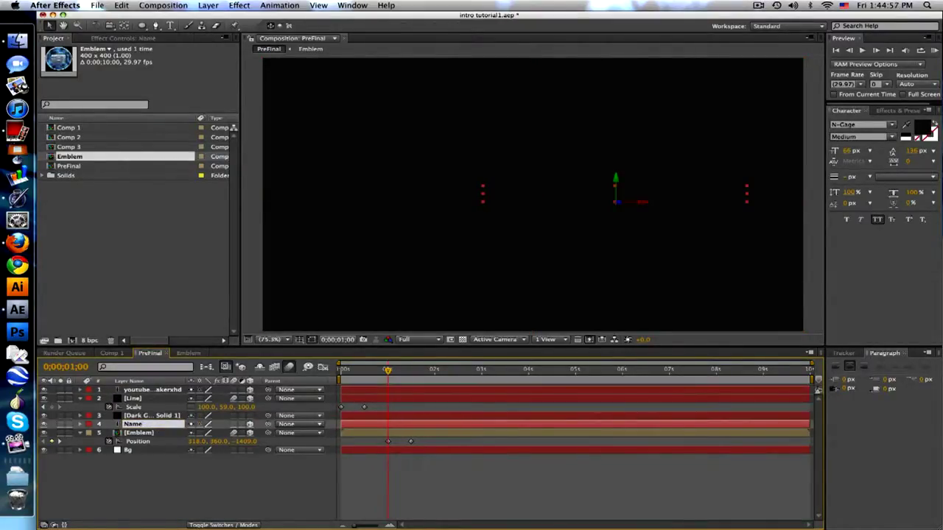
click(187, 391)
key(Return)
text(Url)
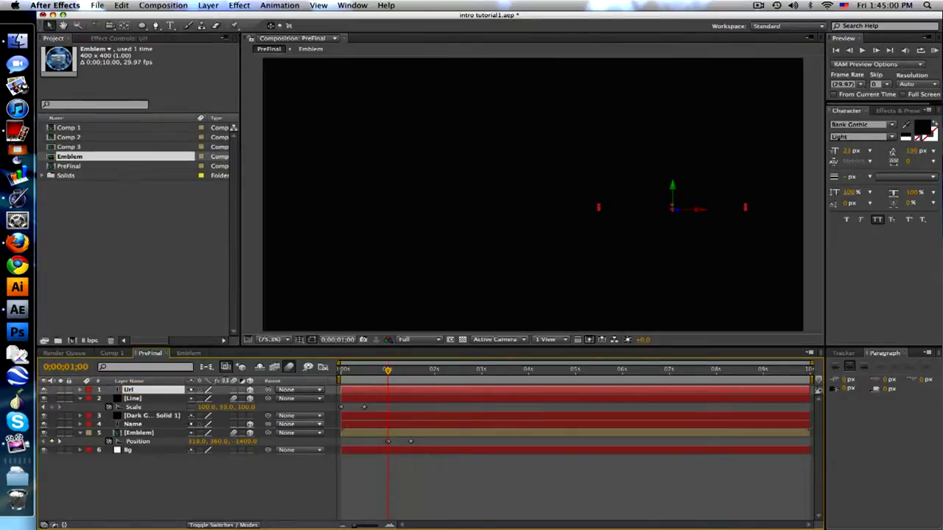
key(Return)
click(182, 417)
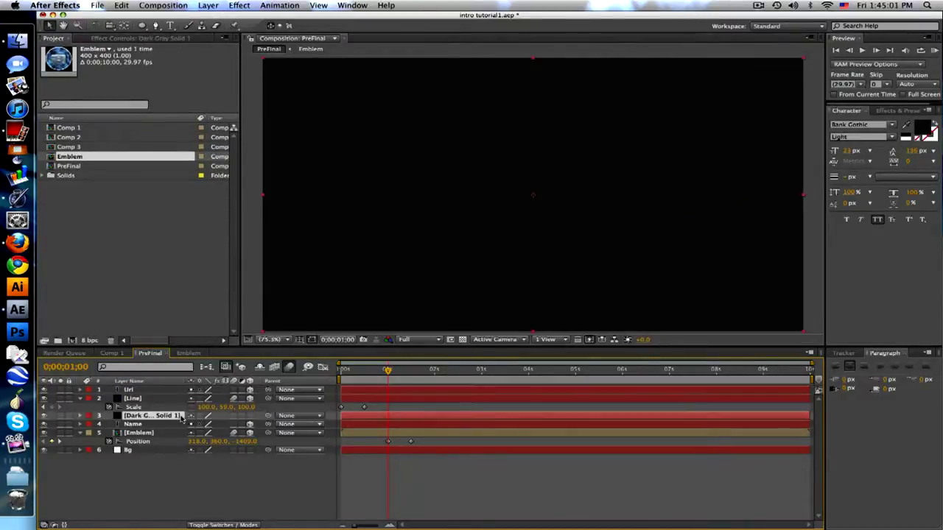
key(Return)
text(Name)
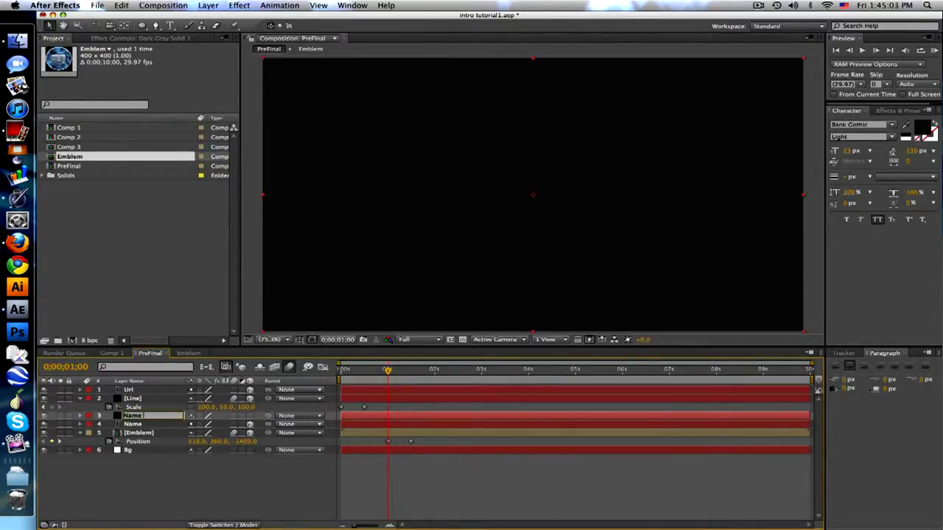
text( Matte)
key(Return)
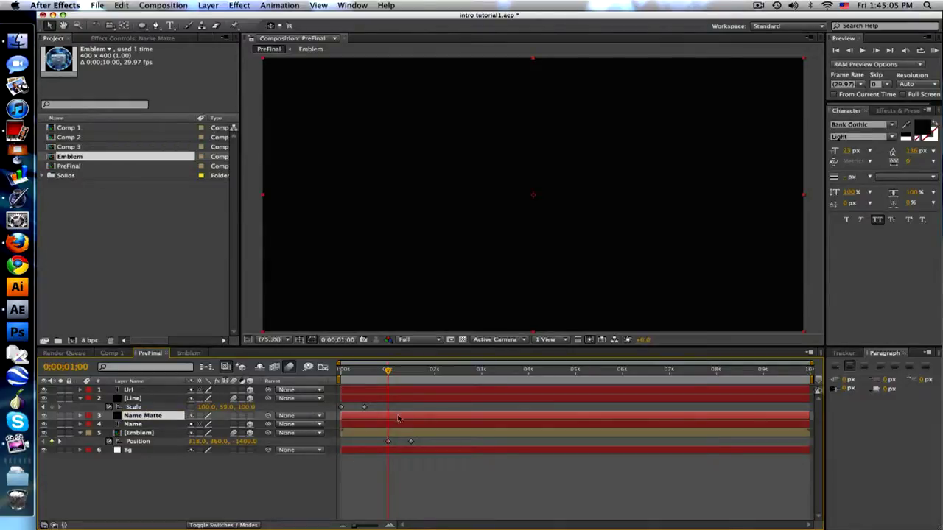
Hide Name Matte and draw a rectangular mask over the name area
click(44, 417)
drag(389, 371, 388, 371)
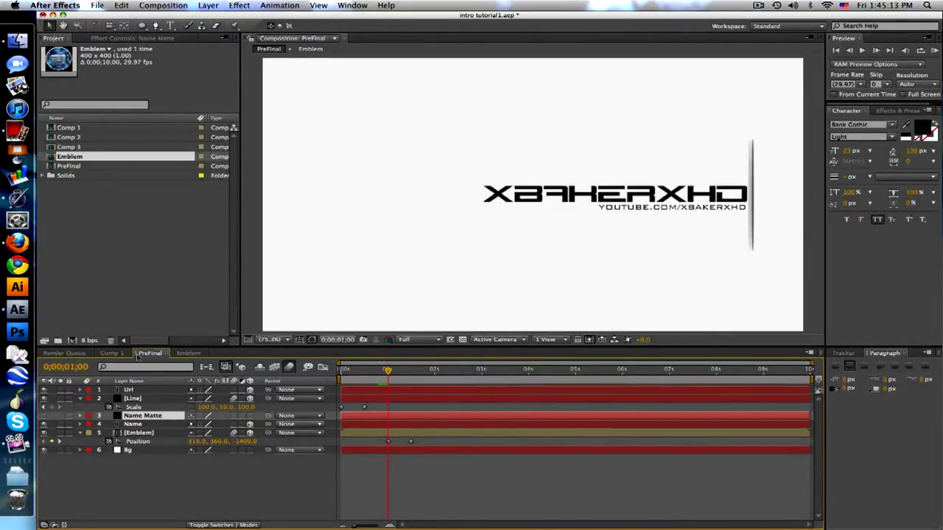
click(142, 25)
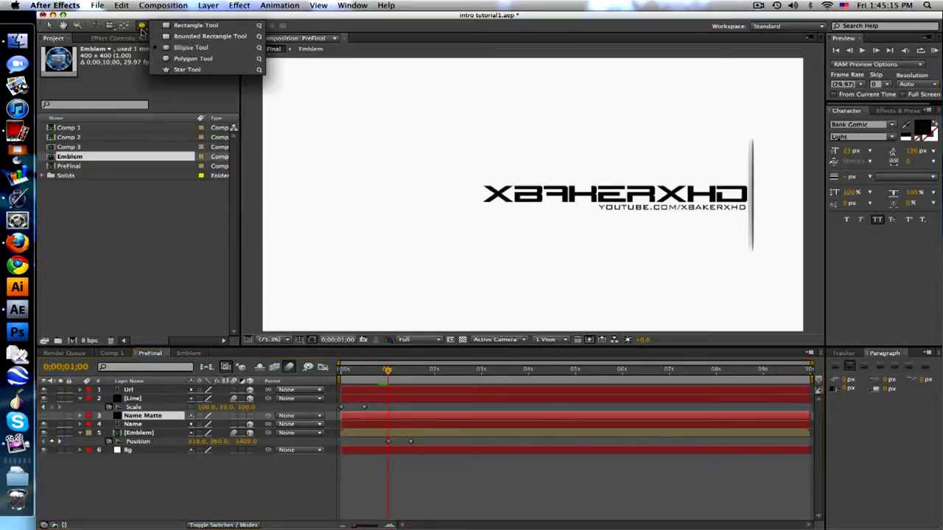
click(168, 34)
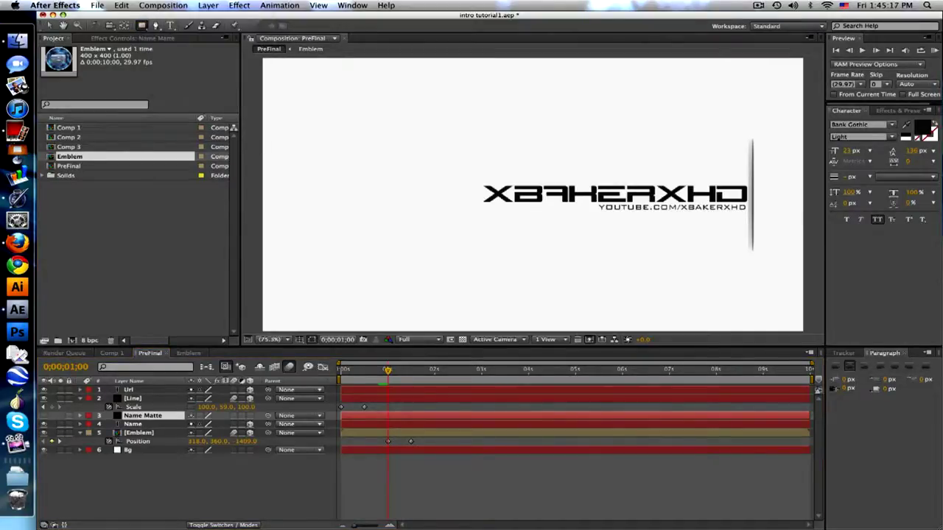
drag(247, 114, 754, 274)
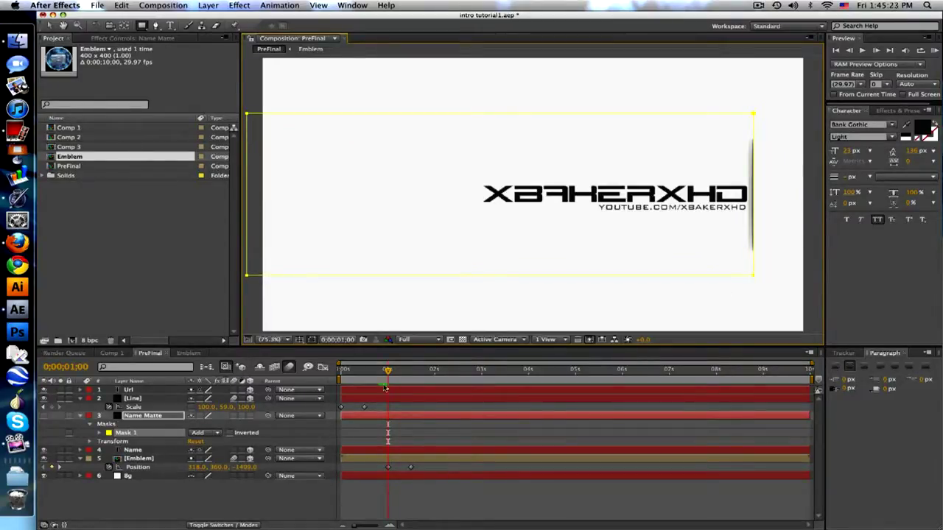
Animate the Mask Path so its right edge shrinks to the divider between 1;00 and 1;15
drag(387, 374, 412, 371)
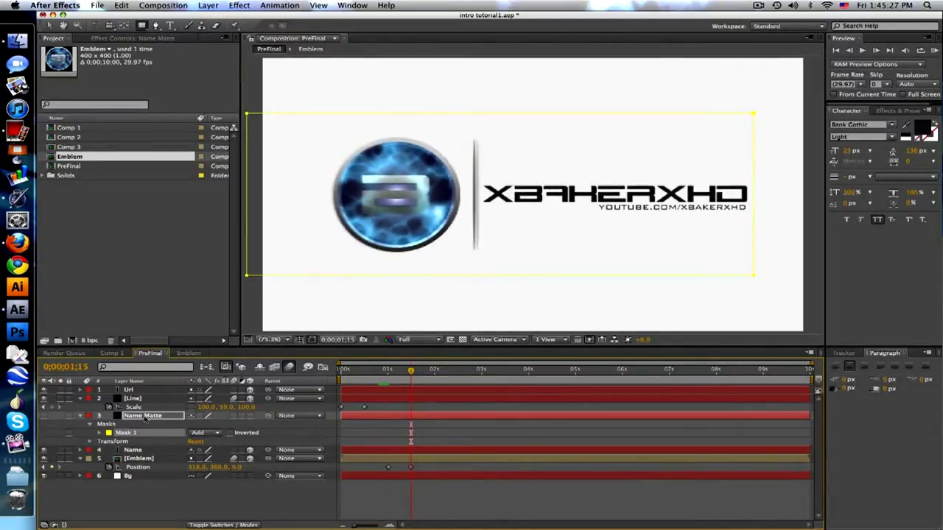
click(101, 433)
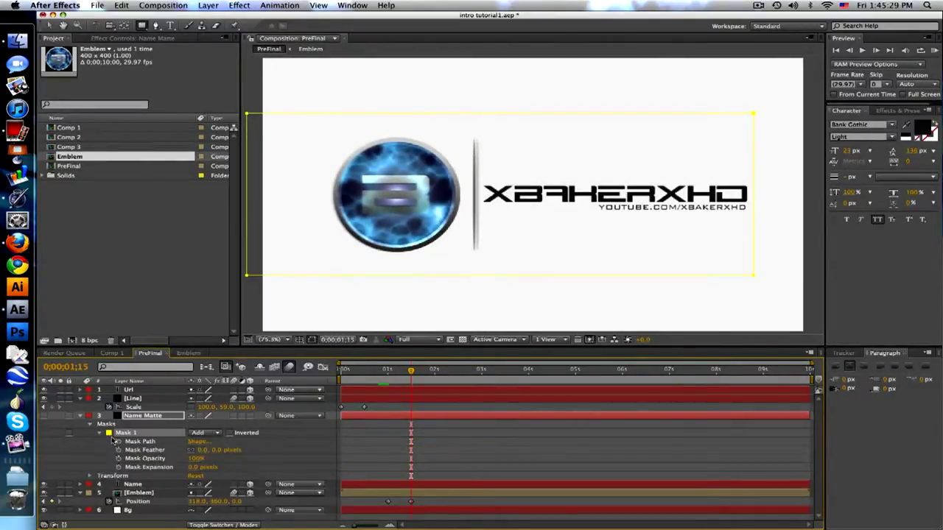
click(117, 441)
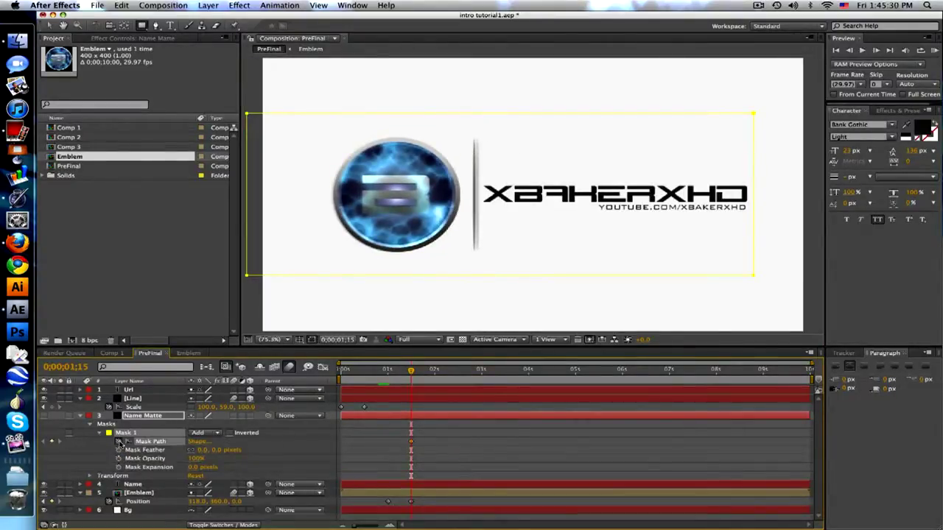
click(384, 371)
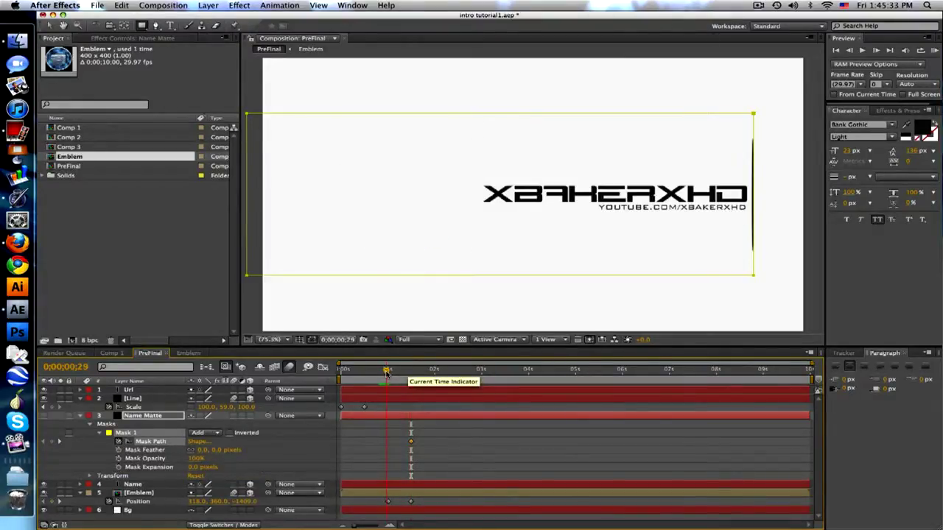
key(Page_Down)
click(52, 442)
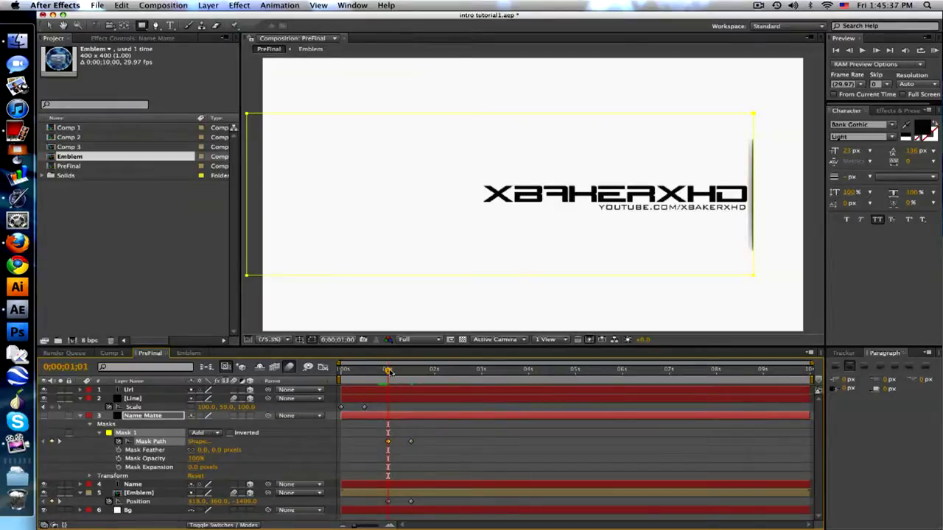
drag(389, 372, 411, 371)
click(49, 26)
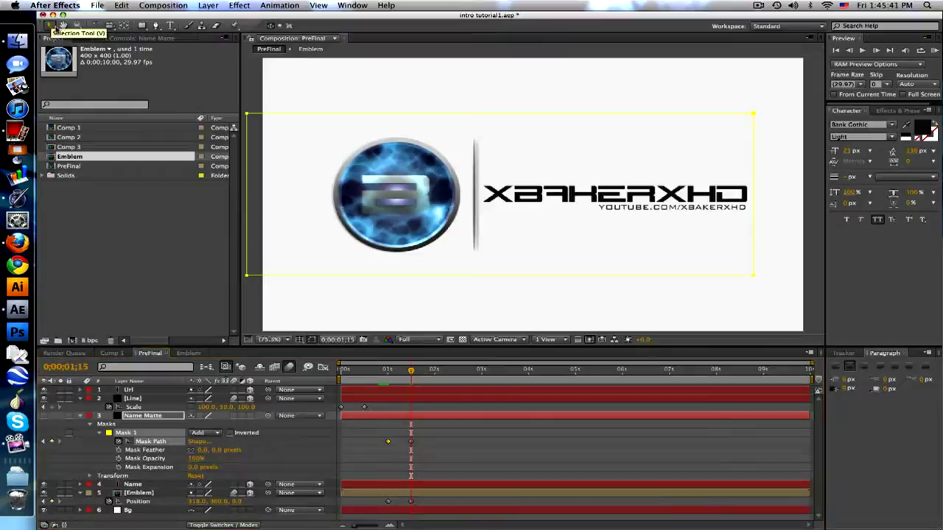
drag(753, 279, 475, 279)
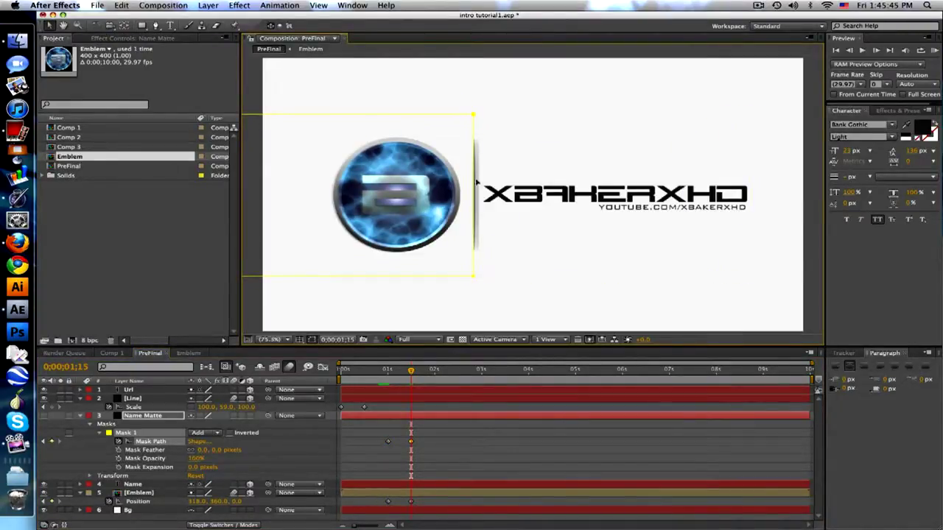
click(395, 372)
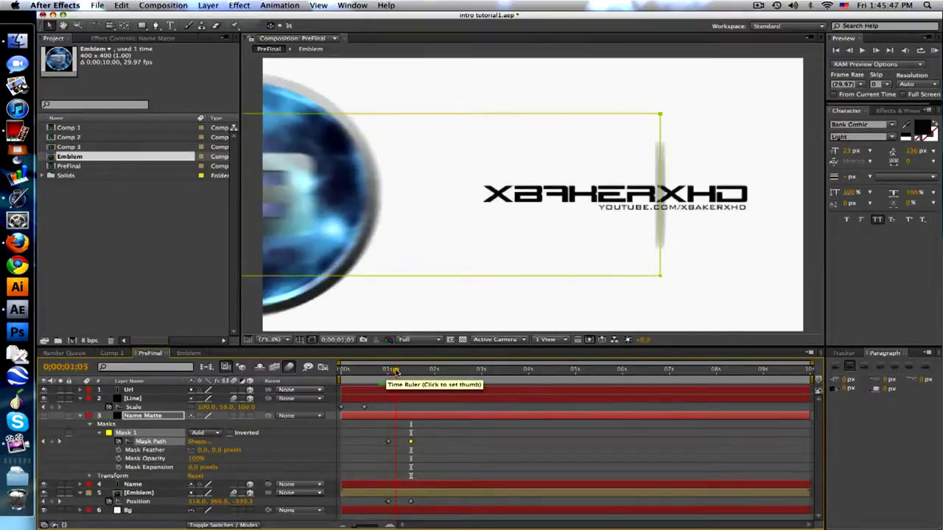
key(space)
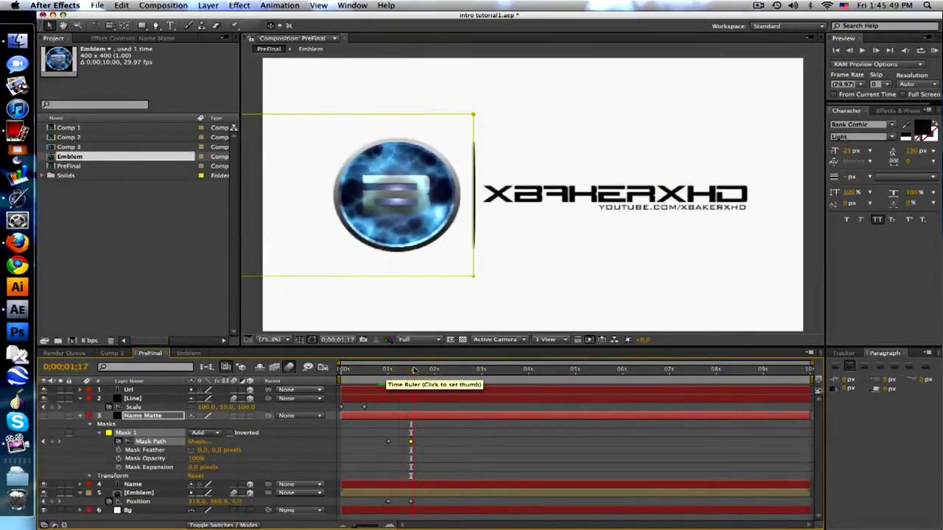
Set the Name layer's track matte to Alpha Inverted Matte 'Name Matte' and scrub the reveal
click(230, 486)
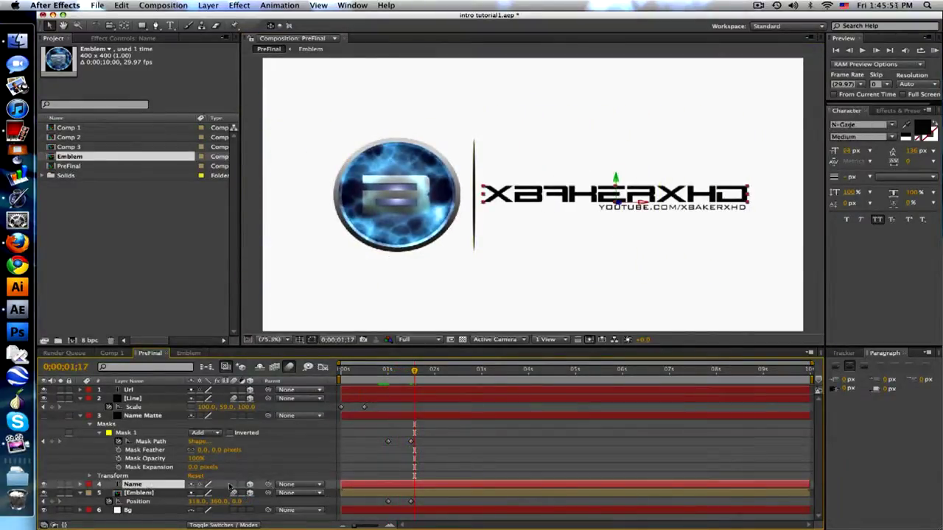
click(245, 526)
click(257, 484)
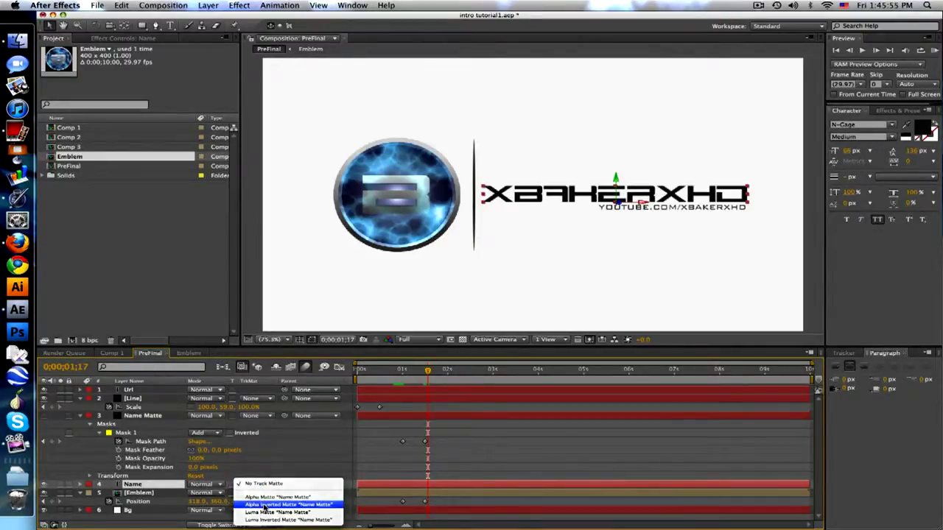
click(264, 505)
mouse_move(421, 375)
mouse_down()
mouse_move(400, 371)
mouse_move(416, 371)
mouse_up()
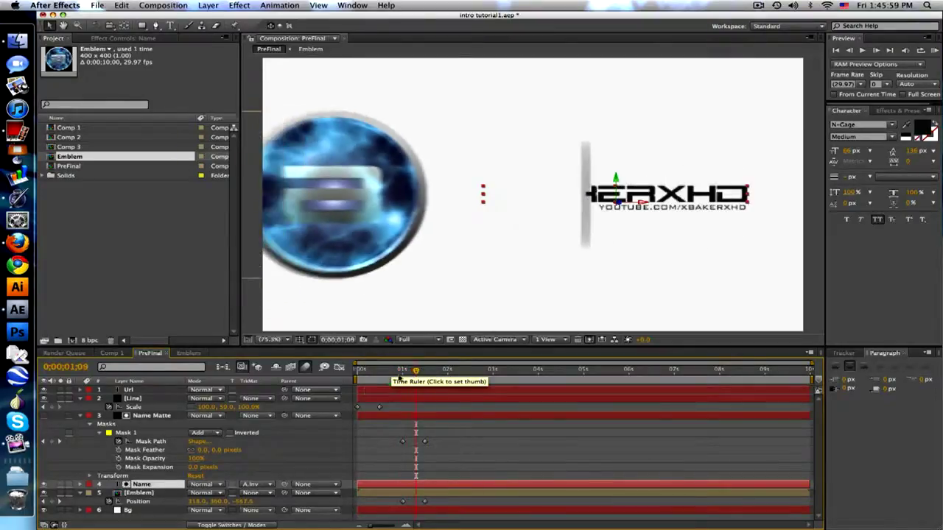
Check the Name Matte layer and preview the name reveal up to 0;00;01;18
click(166, 419)
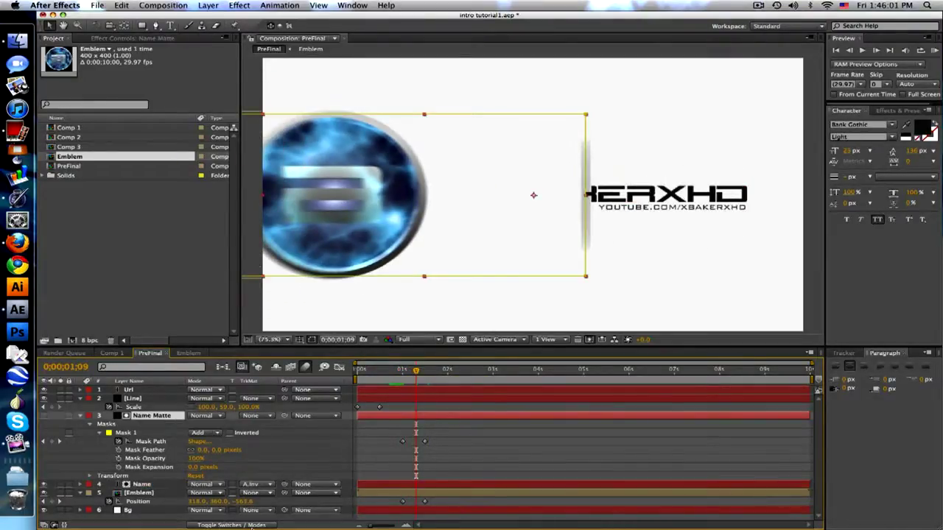
click(245, 525)
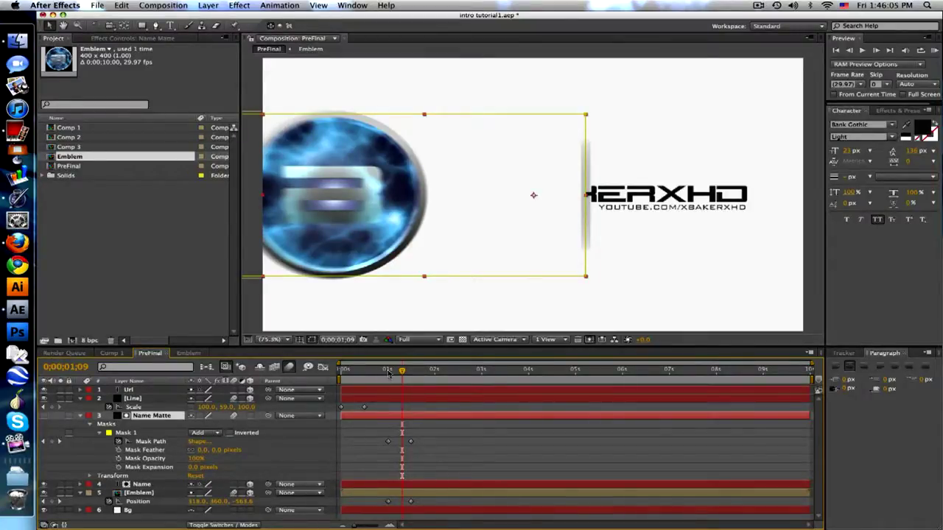
drag(388, 373, 417, 370)
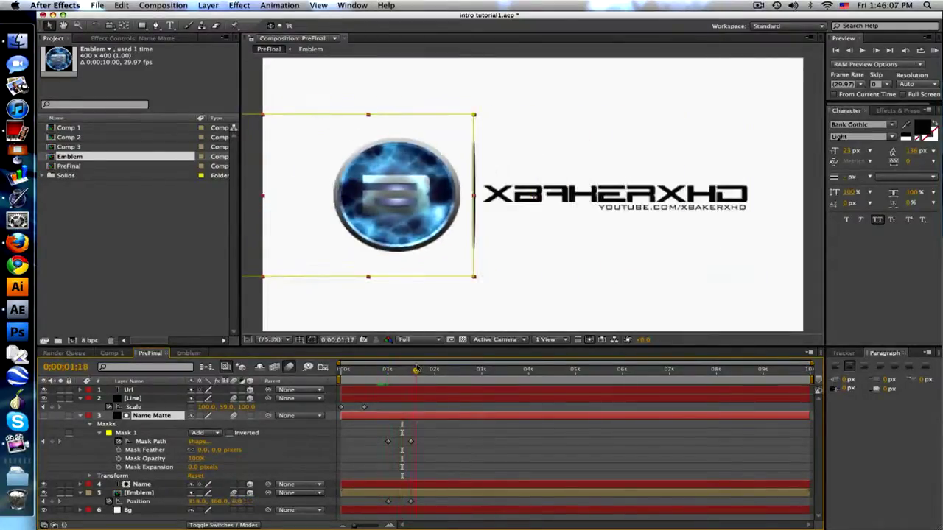
key(F2)
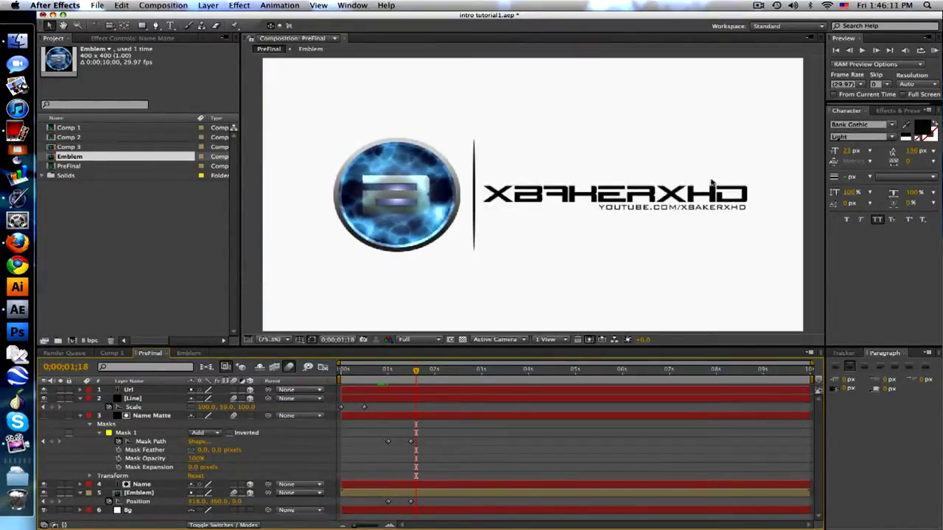
Collapse the Line, Name Matte and Emblem layers' properties
click(80, 398)
click(80, 408)
click(81, 424)
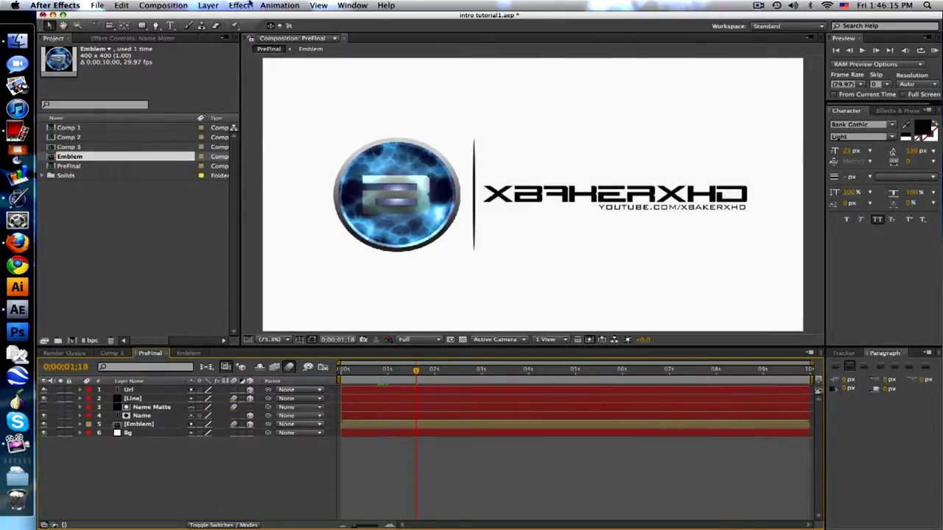
click(208, 5)
Add a black solid named Url Matte, hide it, and select the Url layer
mouse_move(221, 17)
click(372, 30)
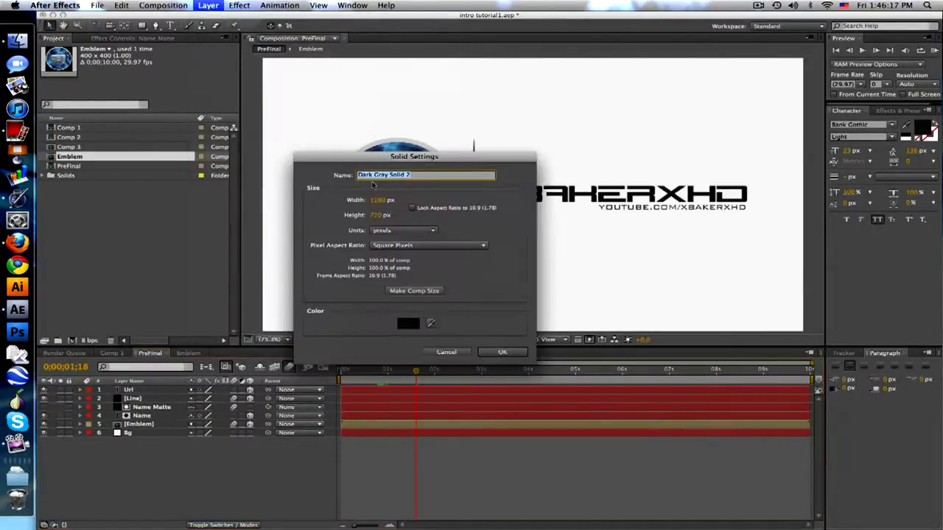
text(Url Matte)
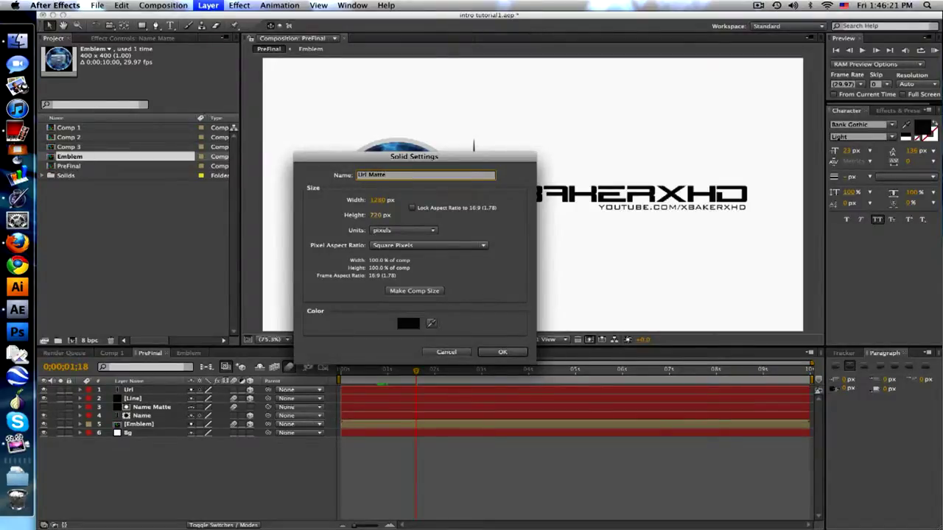
key(Return)
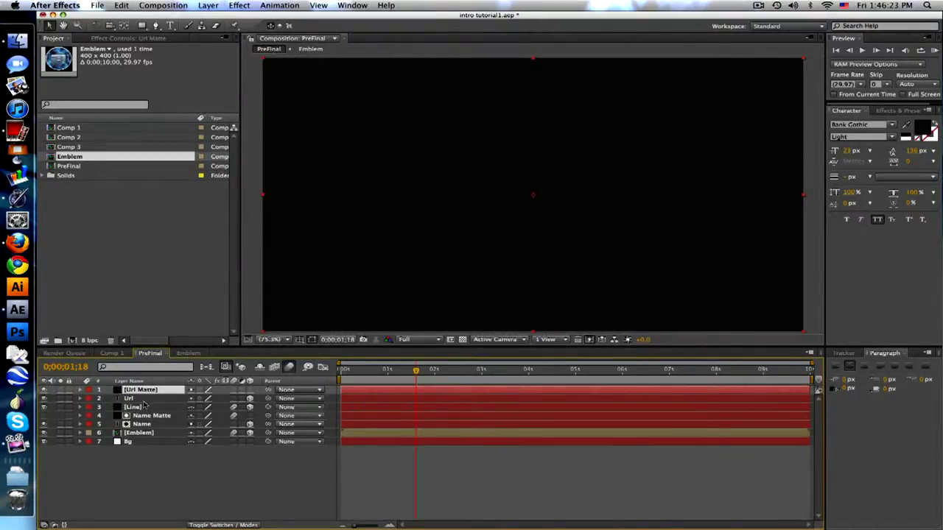
click(44, 390)
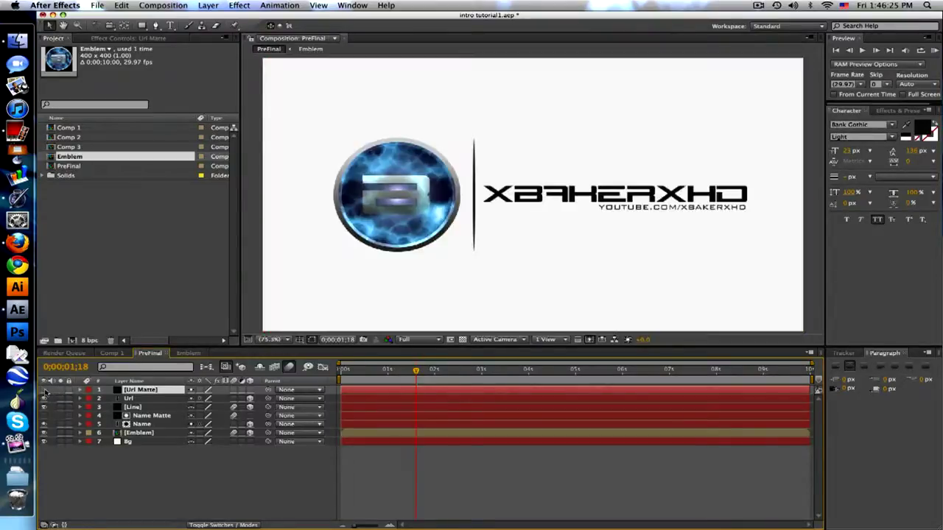
click(145, 399)
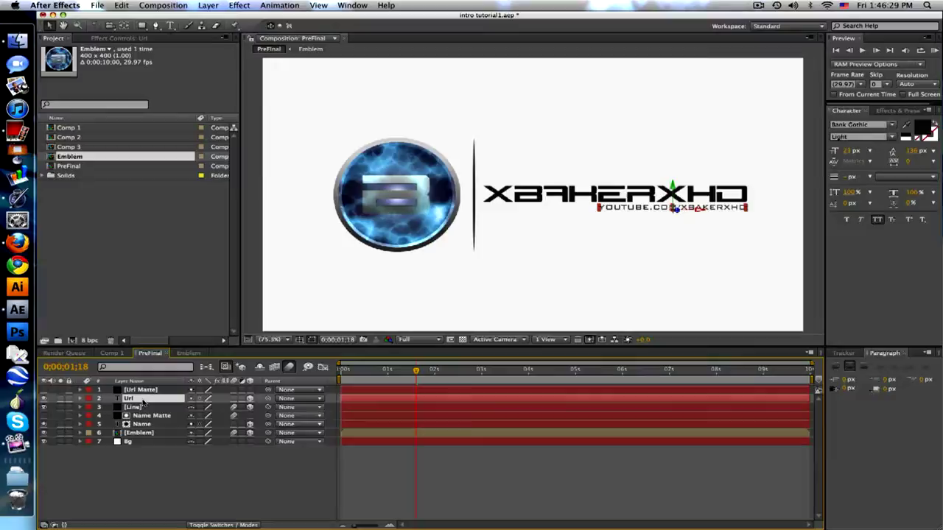
Keyframe Url's Position from 969.7, 374.5 at 2s to 969.7, 398.5 at 3s
key(p)
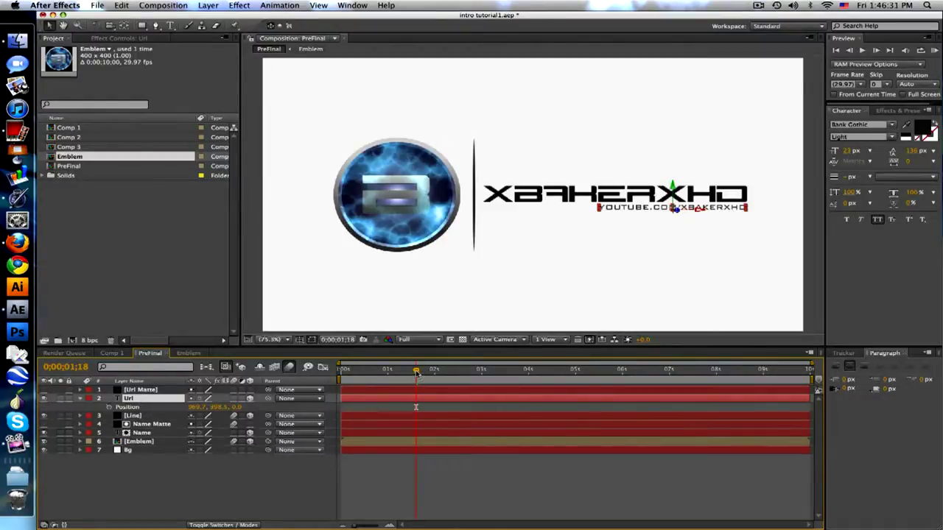
mouse_move(417, 374)
mouse_down()
mouse_move(390, 372)
mouse_move(435, 371)
mouse_up()
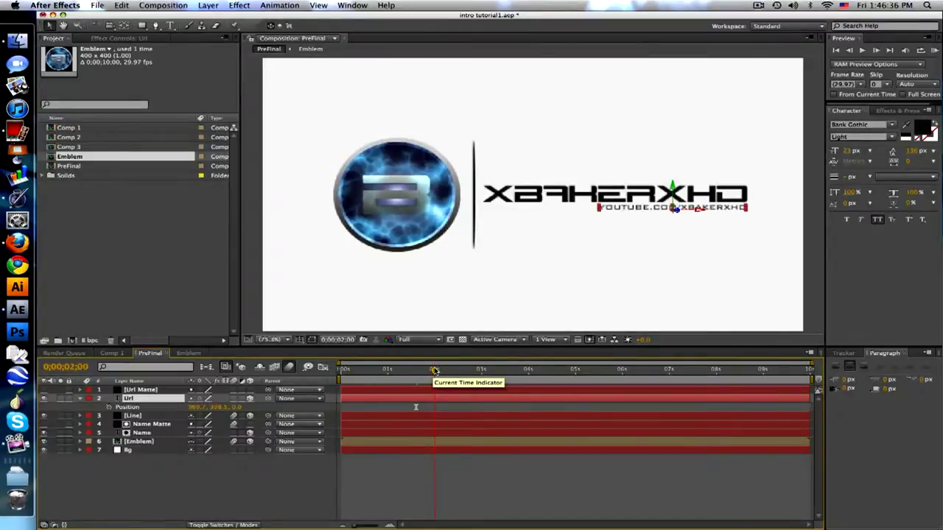
key(alt+shift+p)
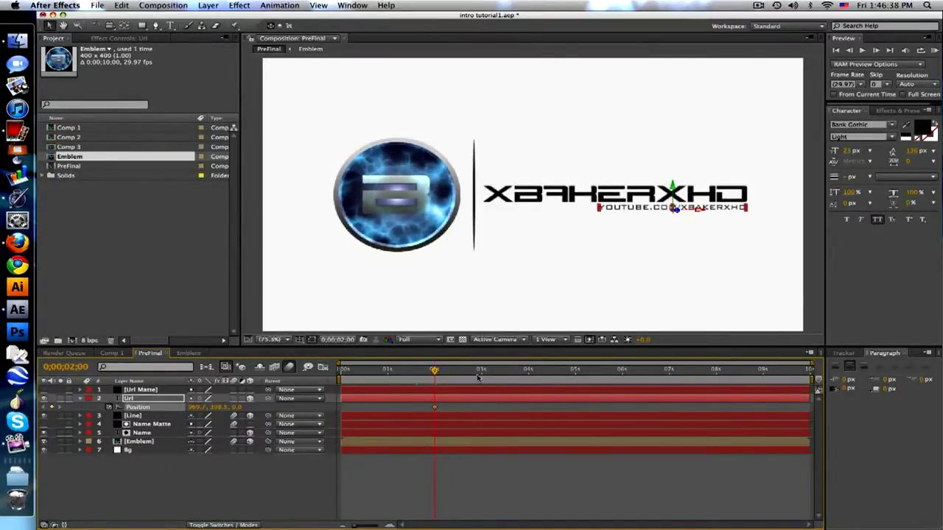
click(482, 376)
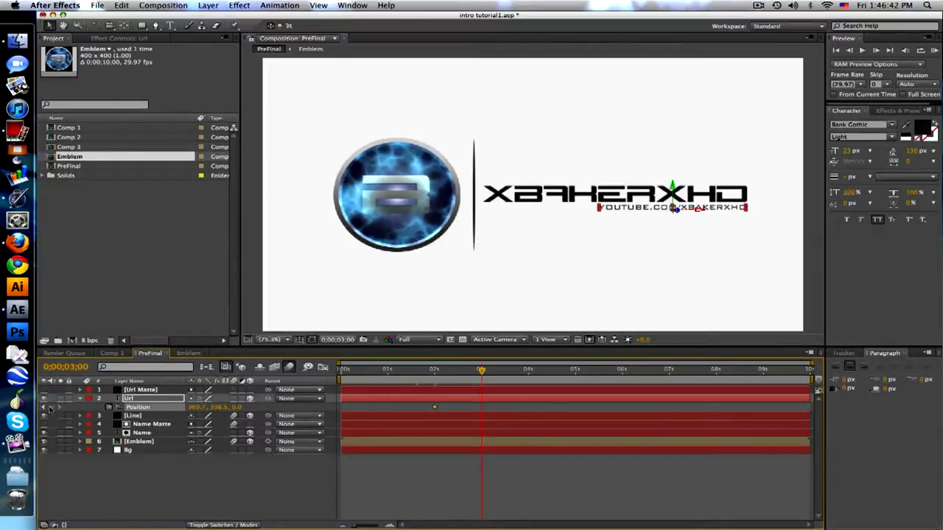
click(51, 407)
click(436, 370)
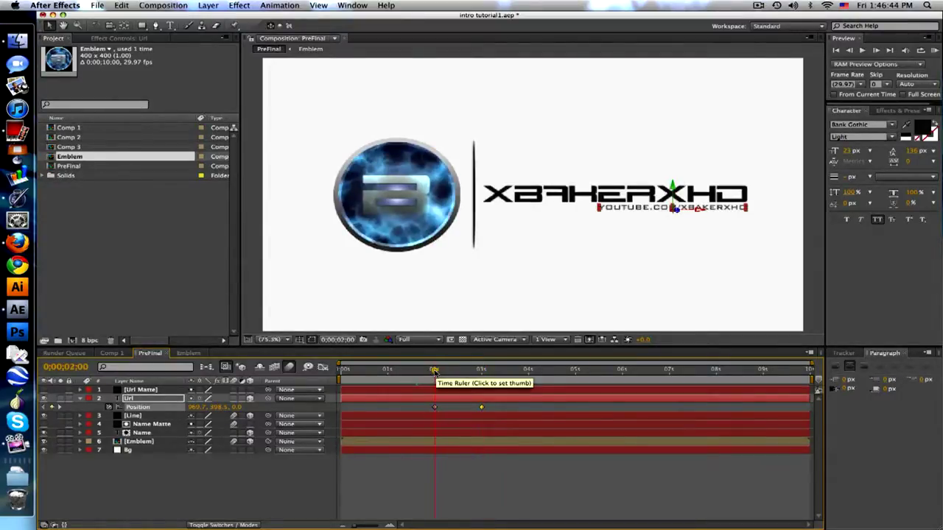
drag(673, 209, 672, 200)
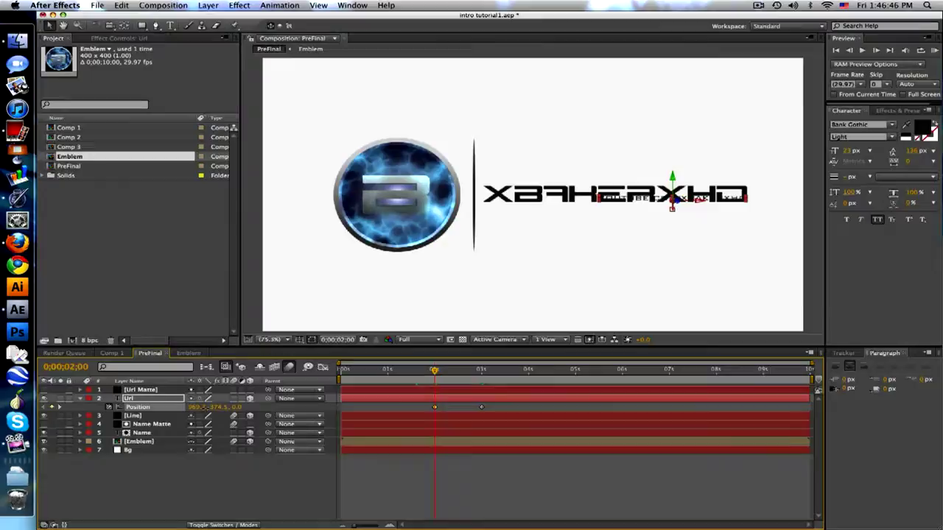
mouse_move(433, 371)
mouse_down()
mouse_move(480, 371)
mouse_move(435, 372)
mouse_up()
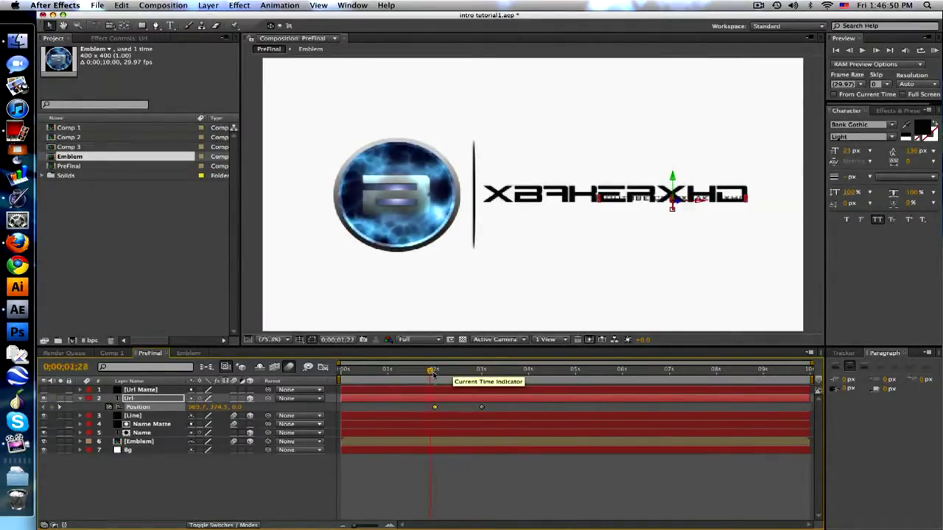
Draw a rectangular Mask 1 on Url Matte from the frame top to the title and keyframe its Mask Path at 2s
click(155, 390)
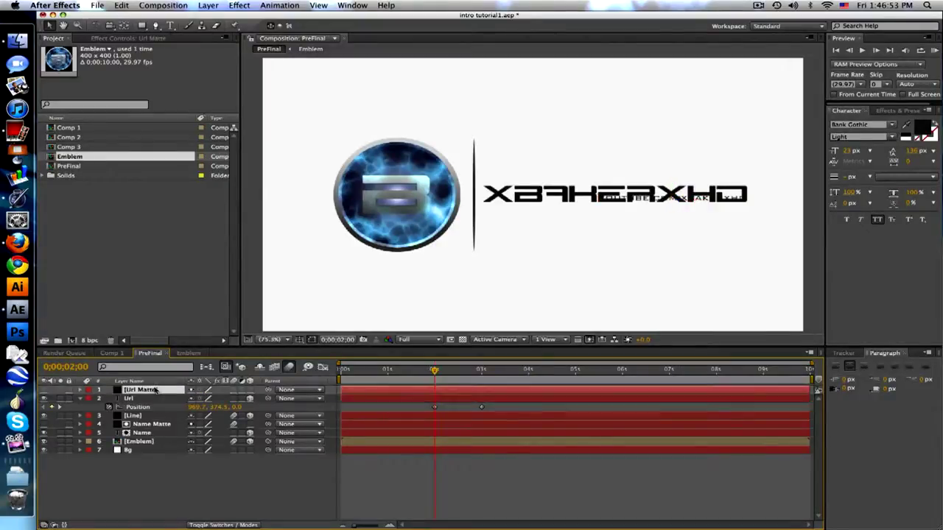
click(143, 25)
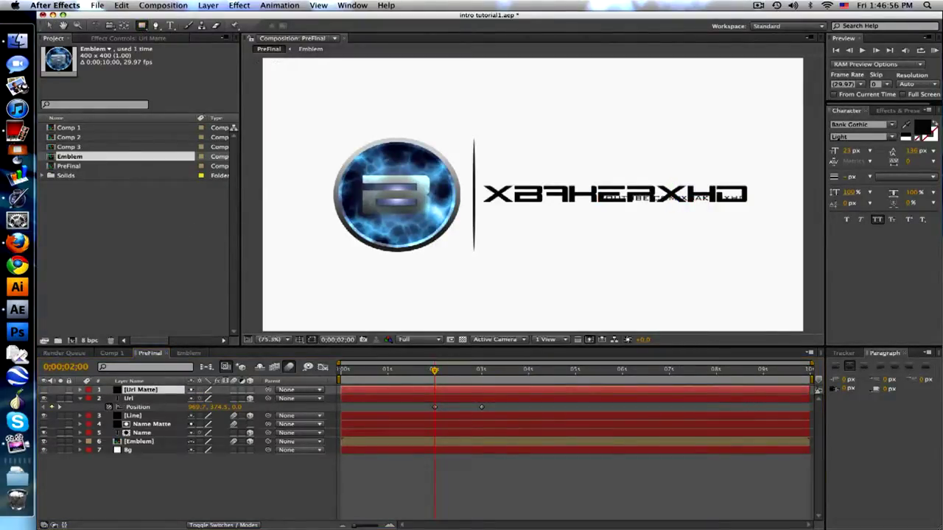
drag(256, 61, 804, 200)
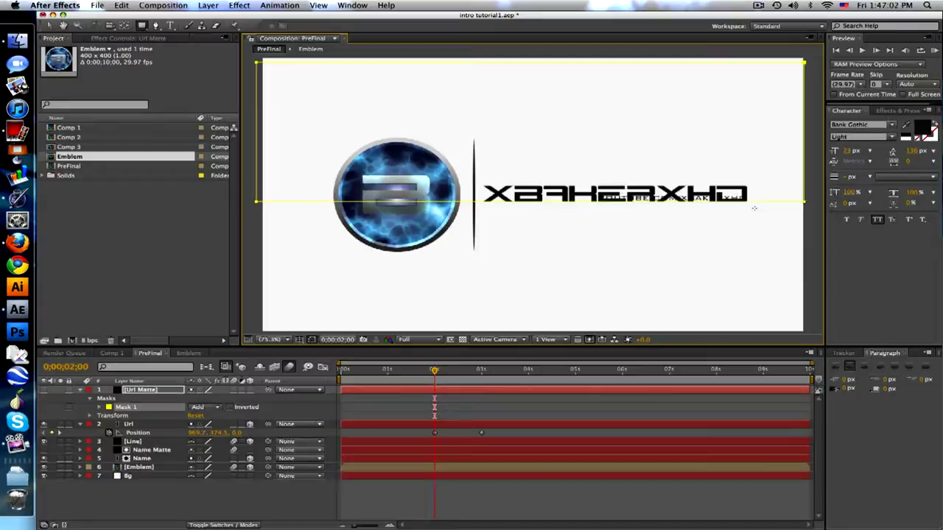
click(98, 408)
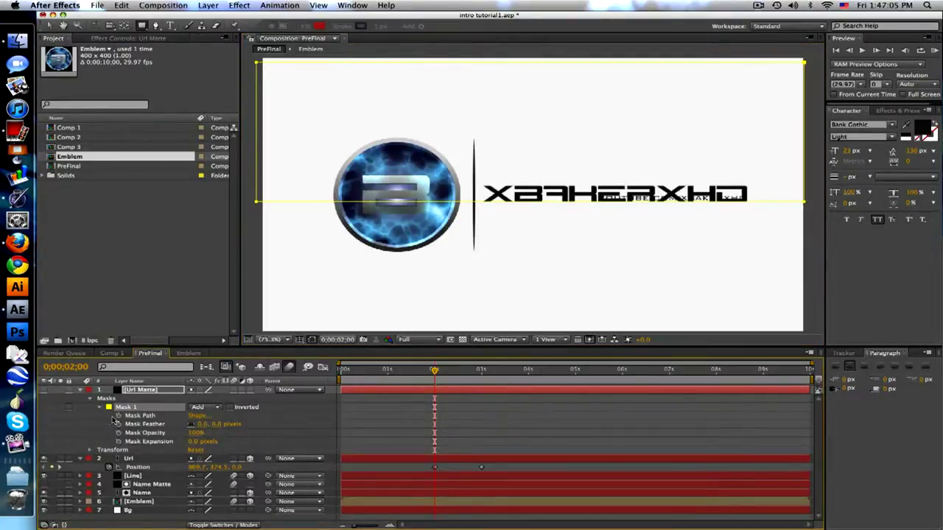
click(118, 416)
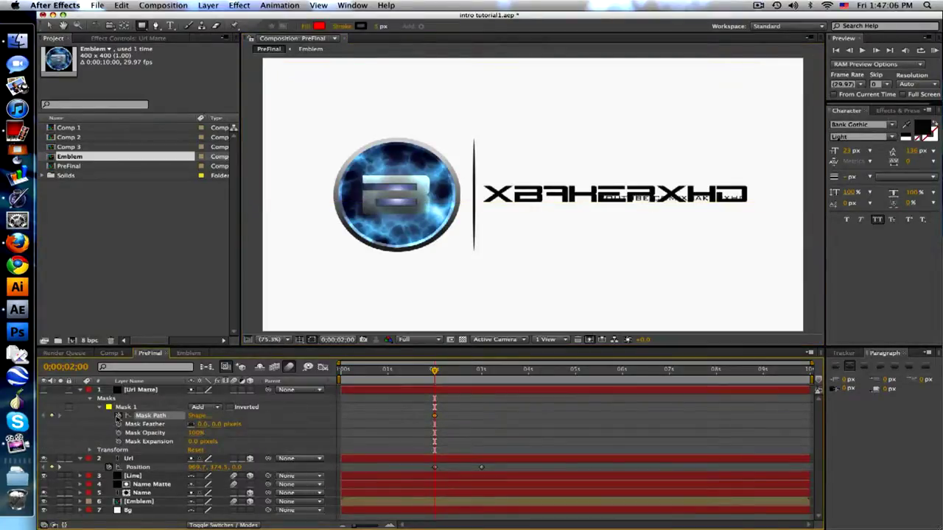
click(481, 371)
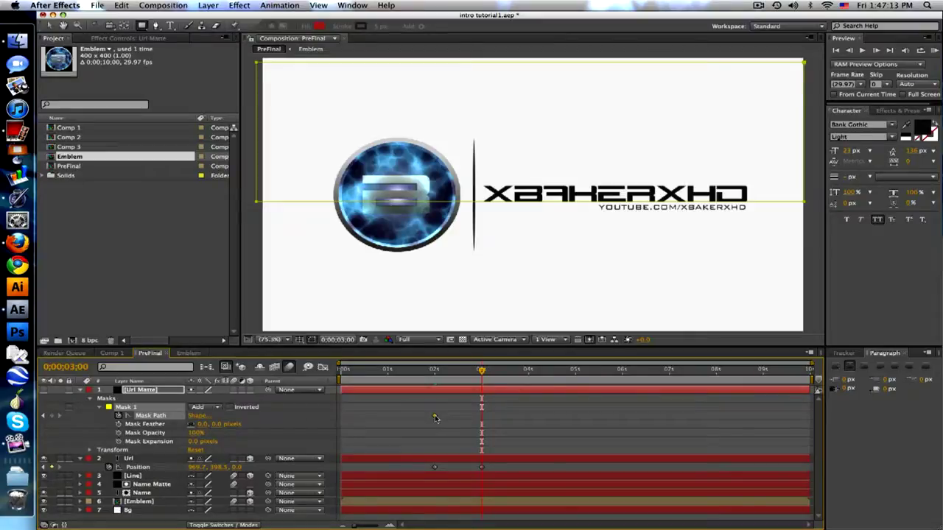
Set the Url layer's track matte to Alpha Inverted Matte 'Url Matte'
click(98, 407)
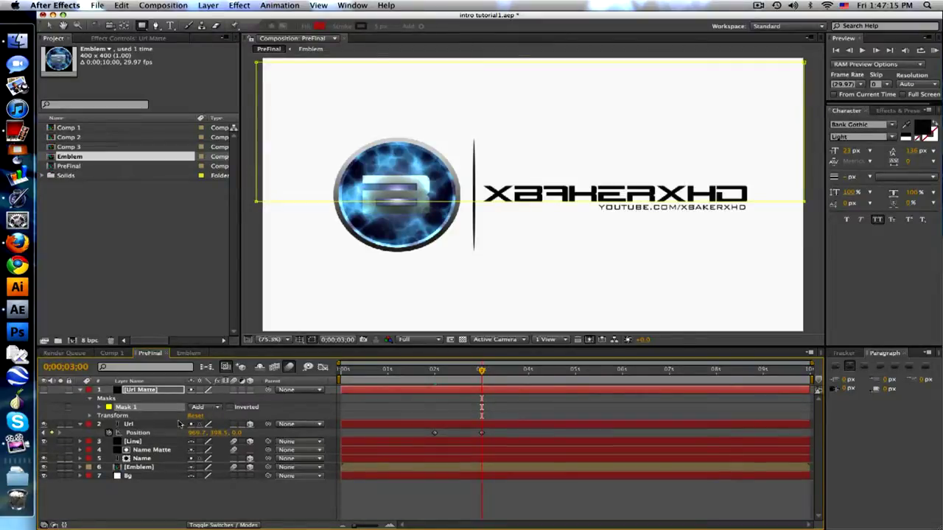
click(164, 425)
click(252, 525)
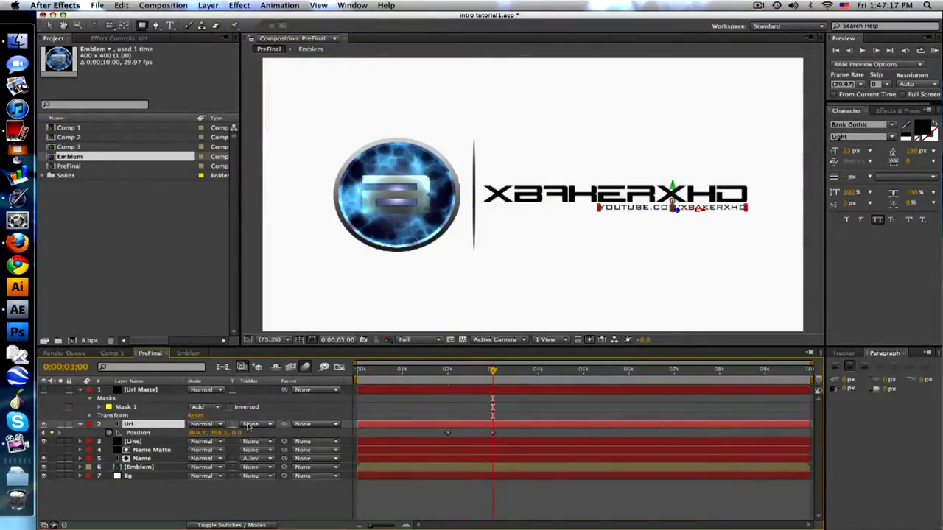
click(254, 424)
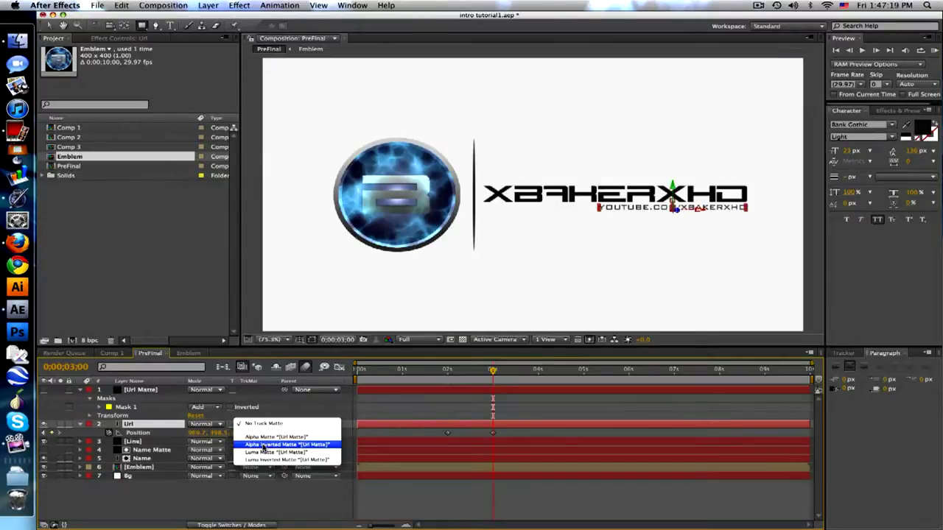
click(263, 446)
Preview the URL emerging beneath the title, then collapse the Url Matte and Url layers
click(461, 369)
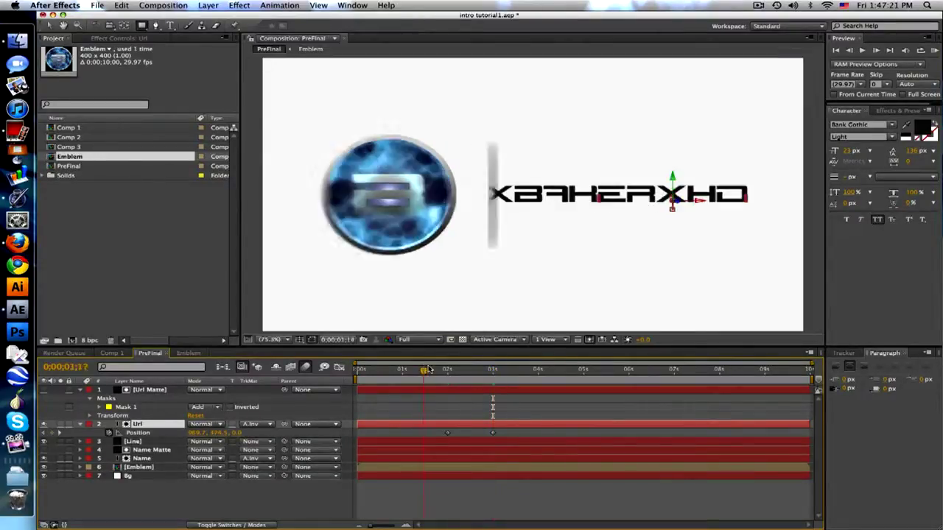
drag(461, 369, 558, 361)
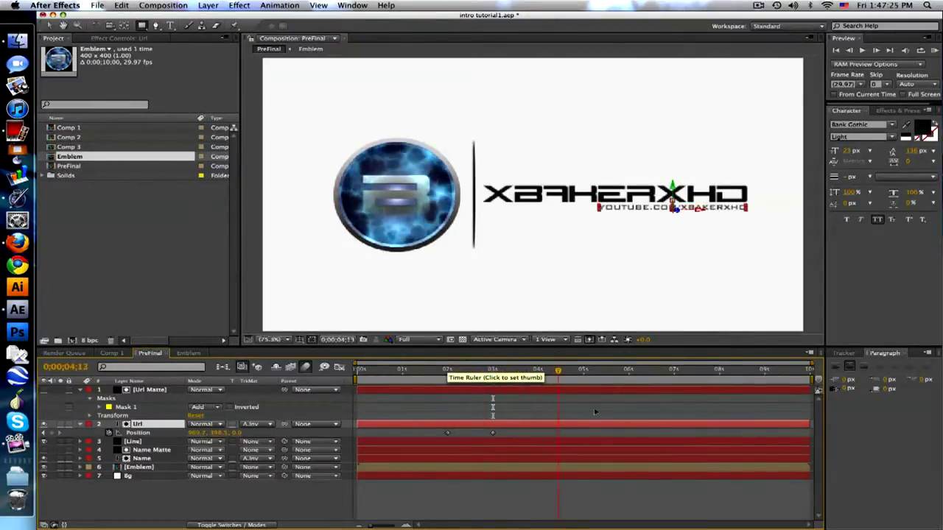
key(F2)
click(80, 391)
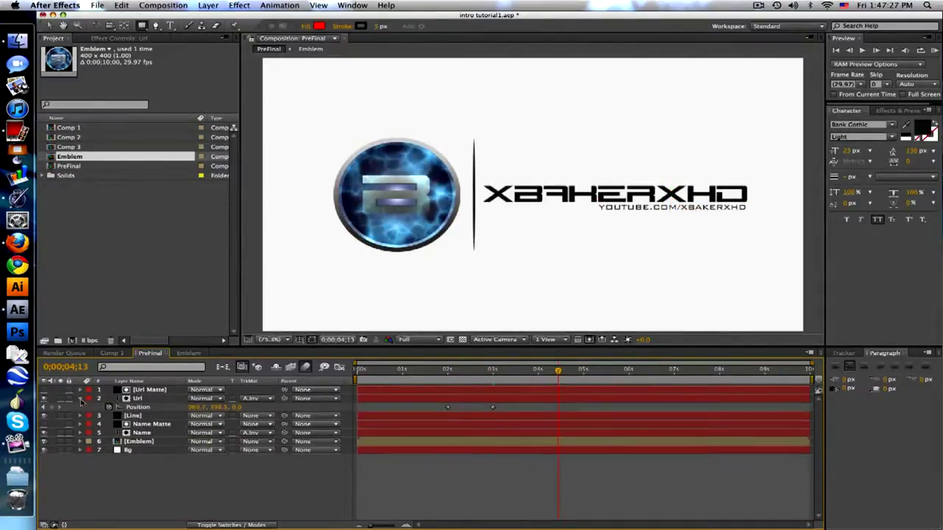
click(80, 398)
Add a 35mm Camera 1 to PreFinal
click(162, 6)
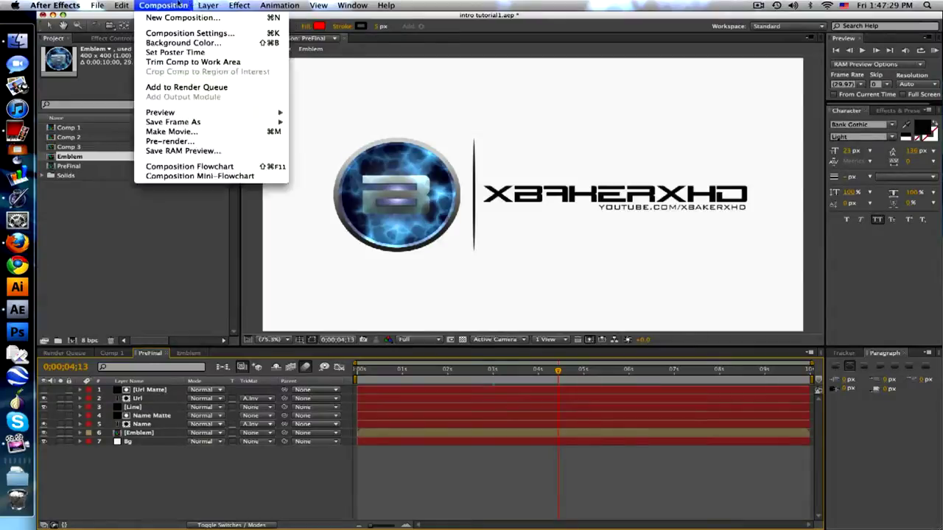
mouse_move(208, 5)
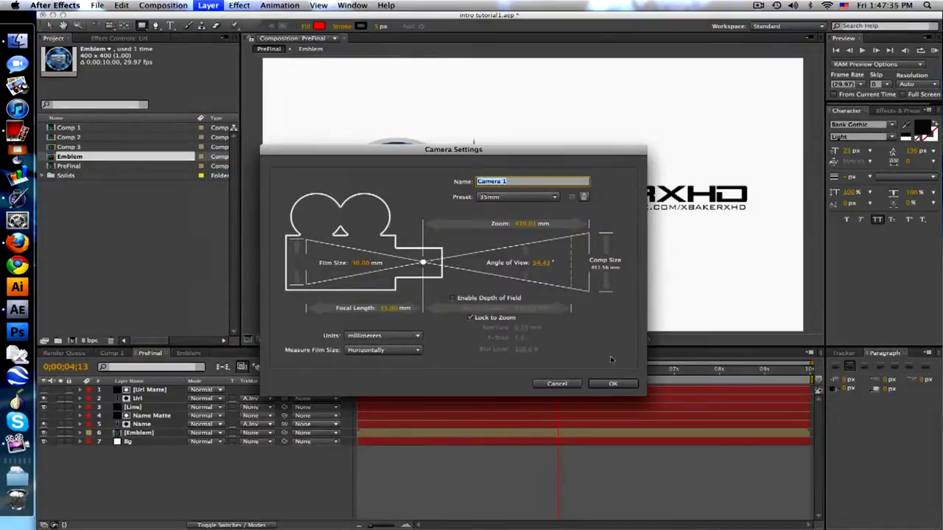
click(612, 384)
Add a Null 2 object and parent Camera 1 to it
click(208, 5)
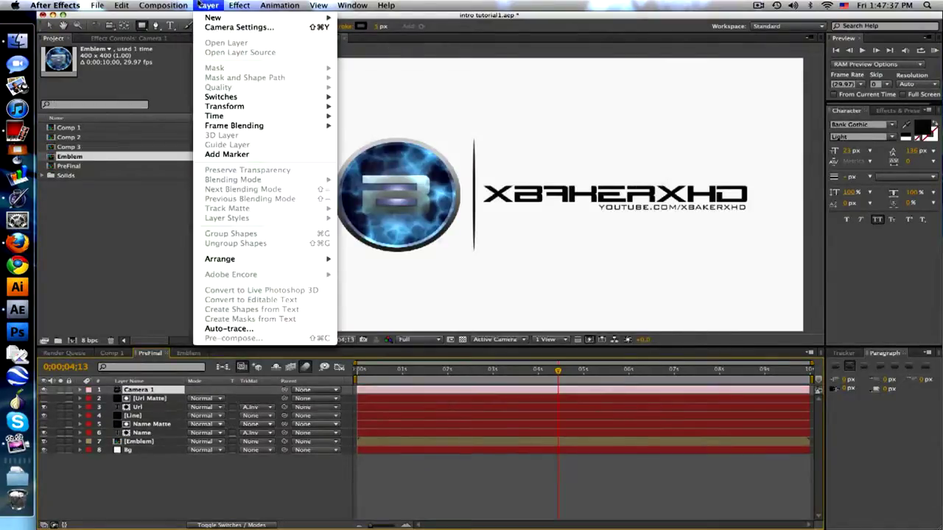
mouse_move(221, 17)
click(379, 58)
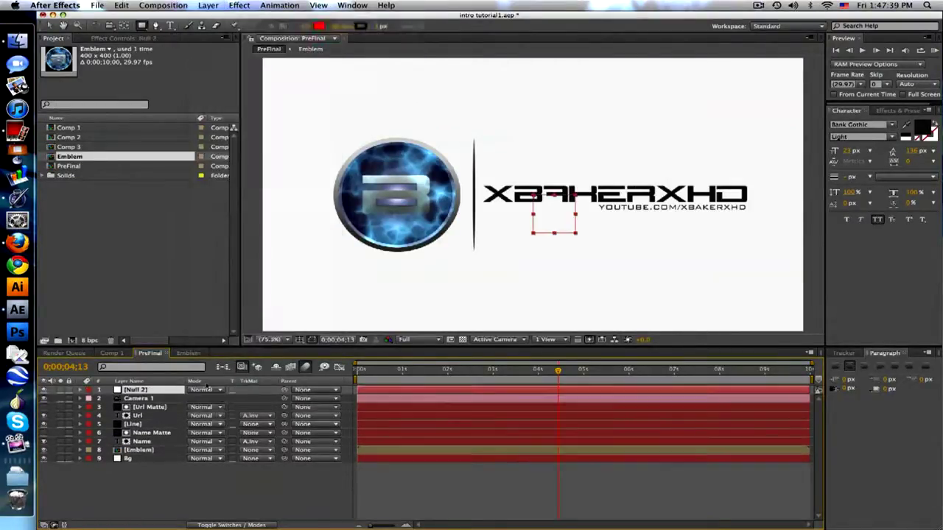
click(170, 400)
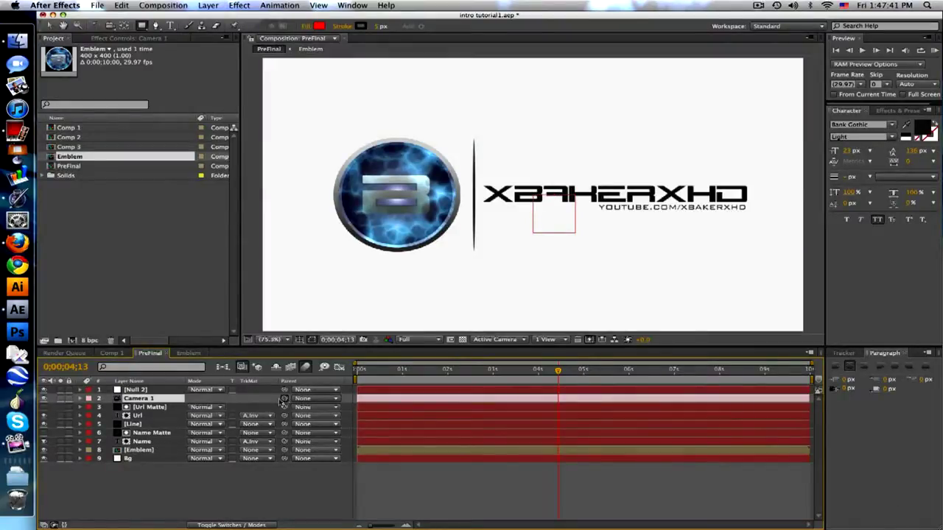
drag(283, 400, 163, 392)
click(148, 390)
Make Null 2 a 3D layer and keyframe its Position at 5 seconds
key(p)
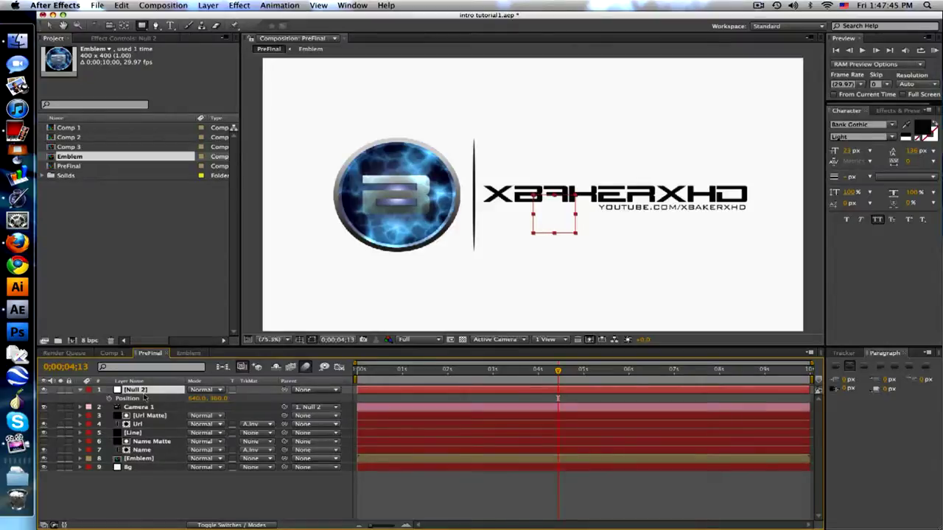
click(258, 525)
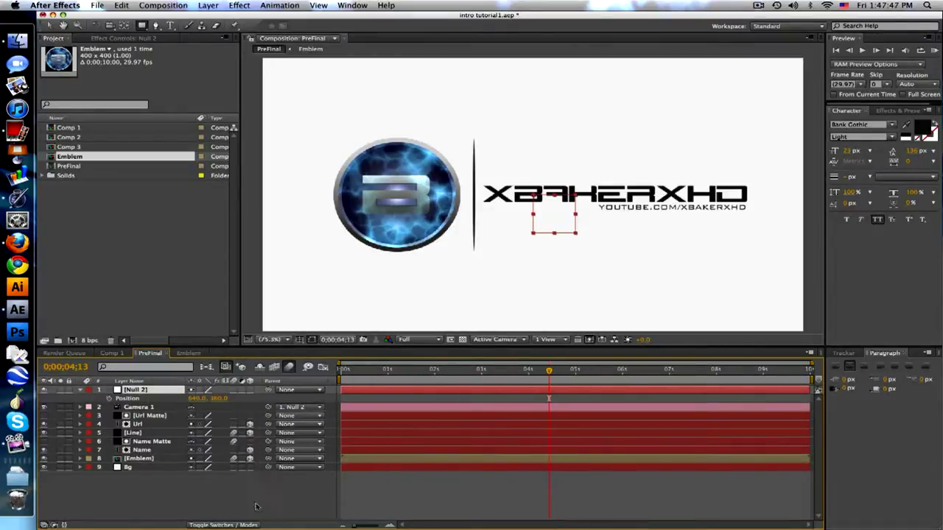
click(250, 389)
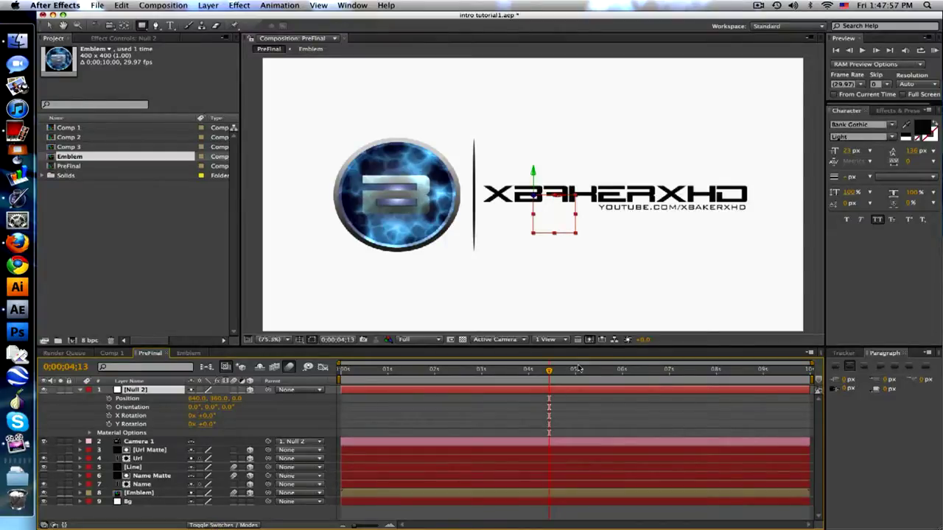
drag(549, 372, 575, 370)
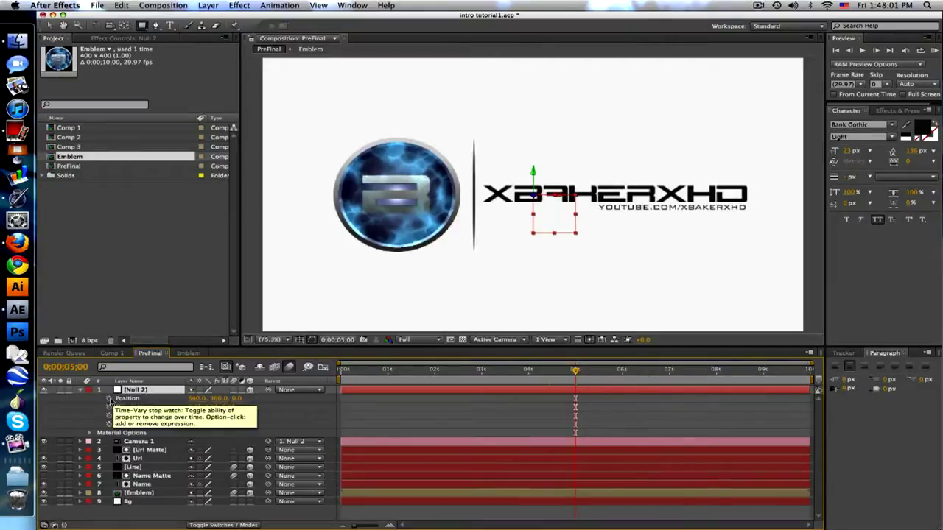
click(109, 399)
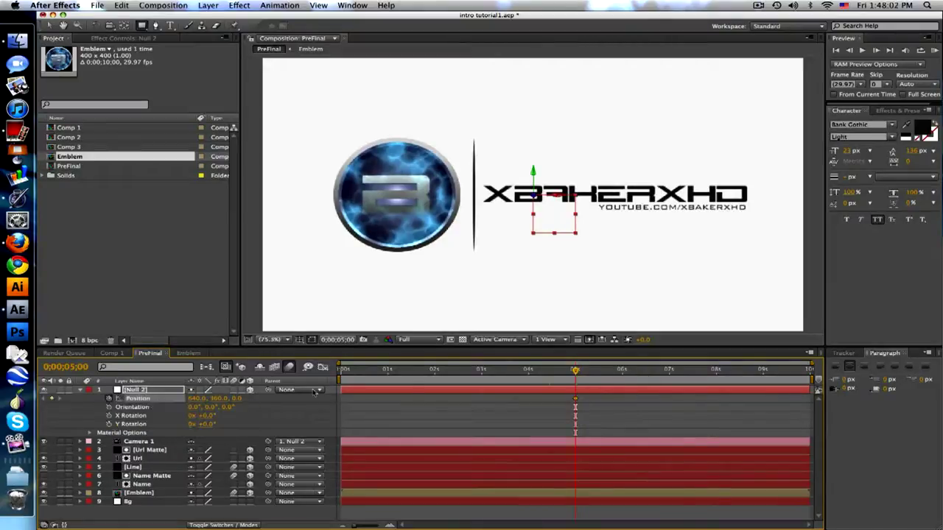
At 6 seconds push the null's Z to 1268 and enable motion blur on layers 3–7
click(622, 374)
drag(236, 399, 560, 398)
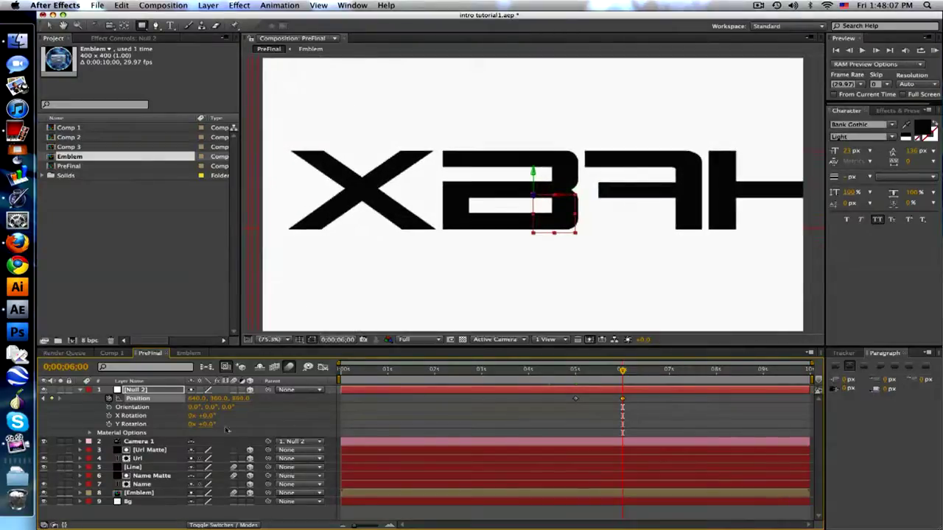
drag(236, 452, 237, 489)
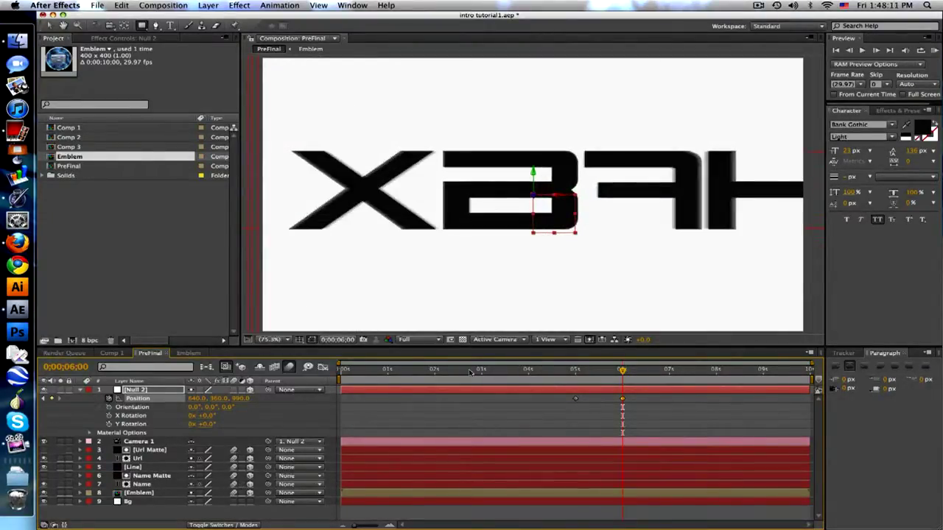
drag(241, 399, 372, 380)
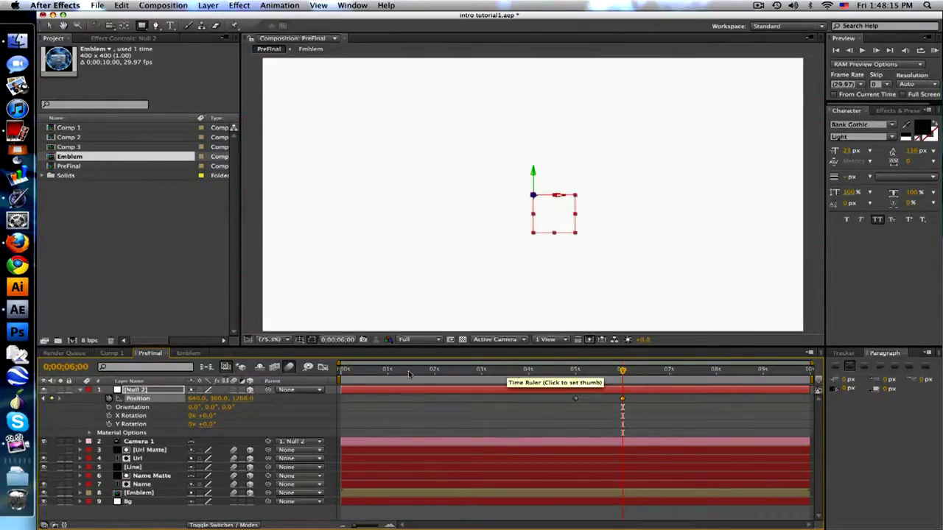
Return to the start and preview the camera push around the first second
key(Home)
click(364, 371)
click(412, 394)
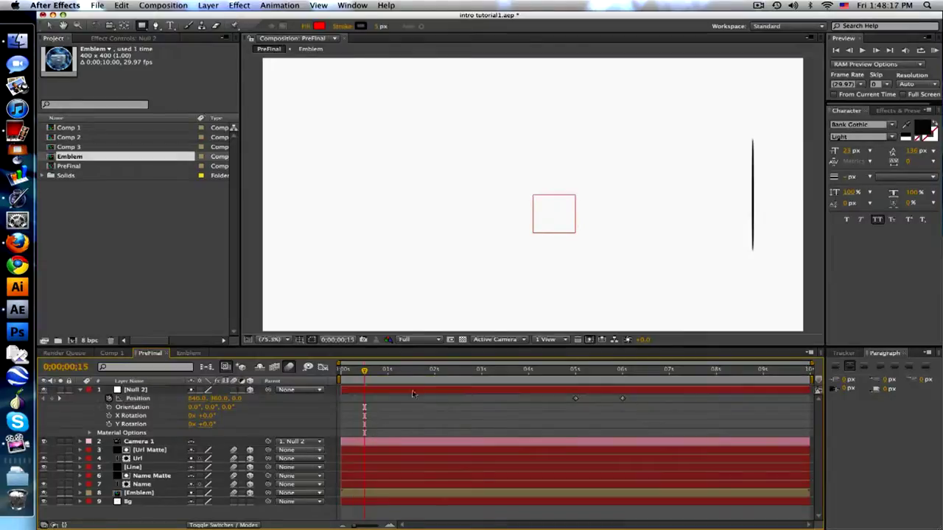
drag(366, 372, 308, 372)
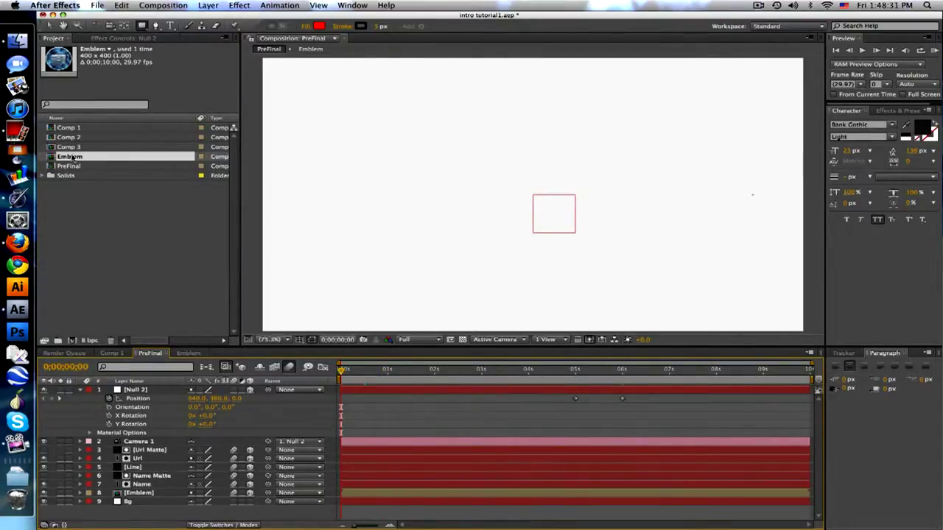
Nest PreFinal into a new composition renamed Final, then select its layer at 0;00;03;06
drag(71, 169, 73, 344)
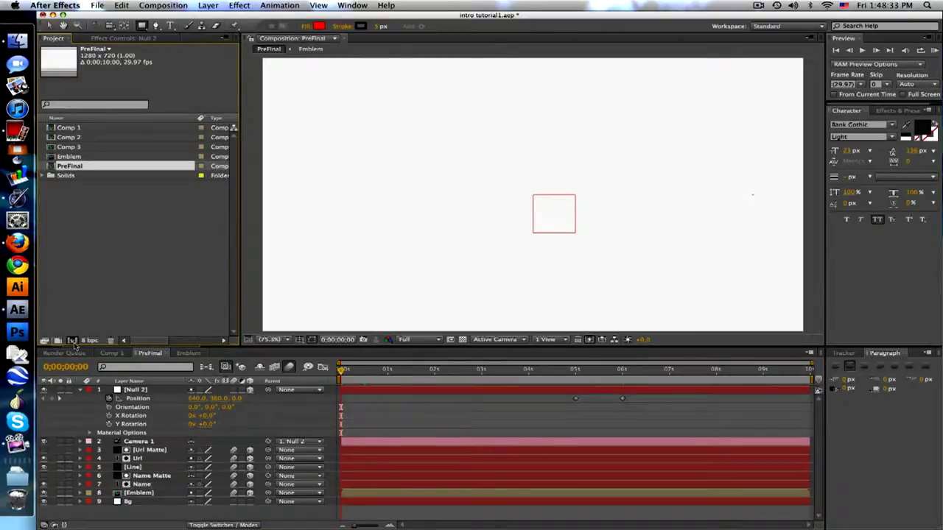
click(163, 5)
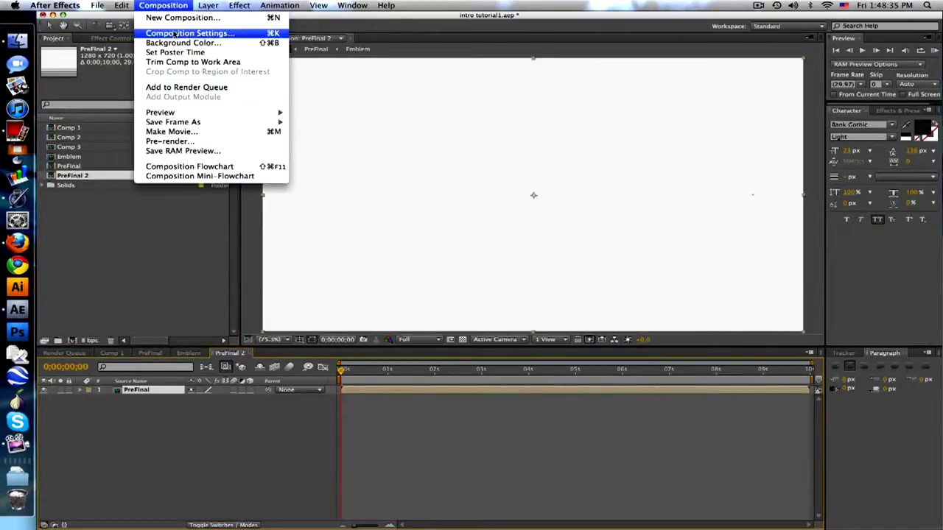
click(177, 31)
click(451, 214)
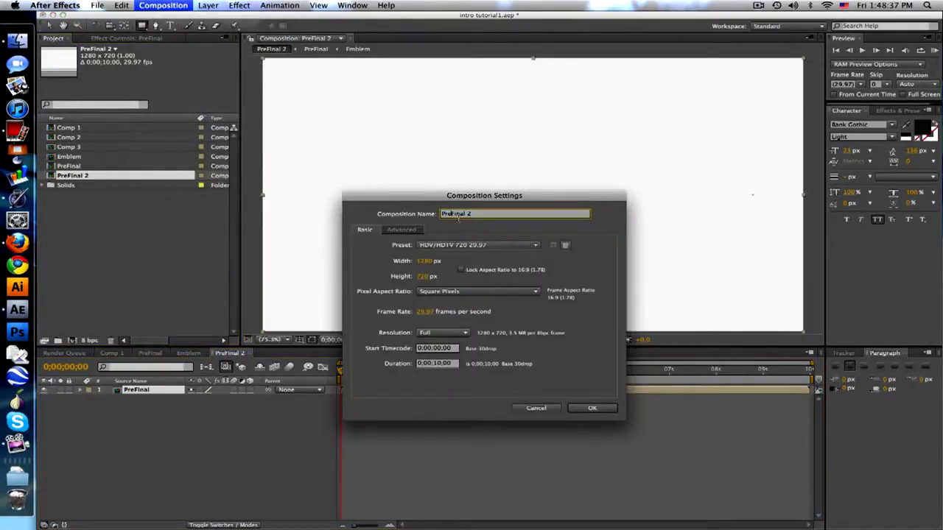
key(BackSpace)
key(BackSpace)
key(BackSpace)
drag(442, 214, 477, 214)
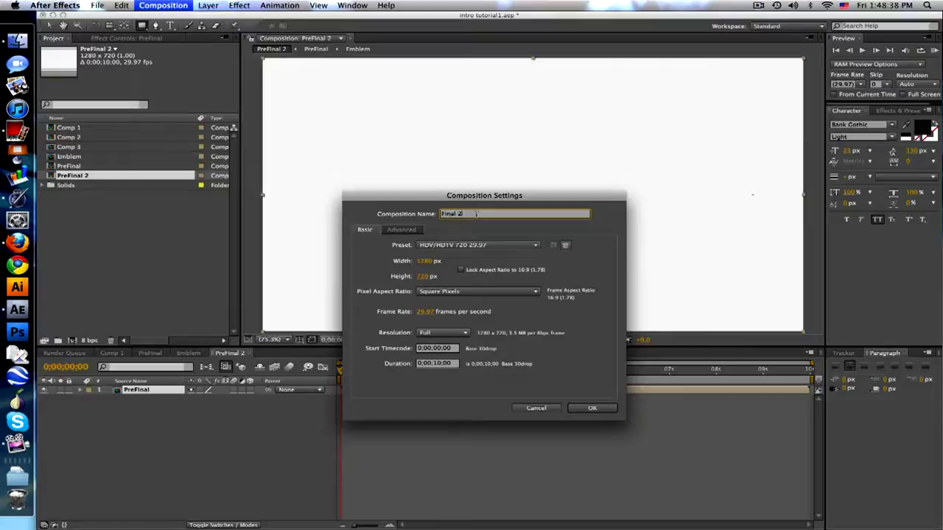
click(593, 408)
drag(335, 372, 490, 365)
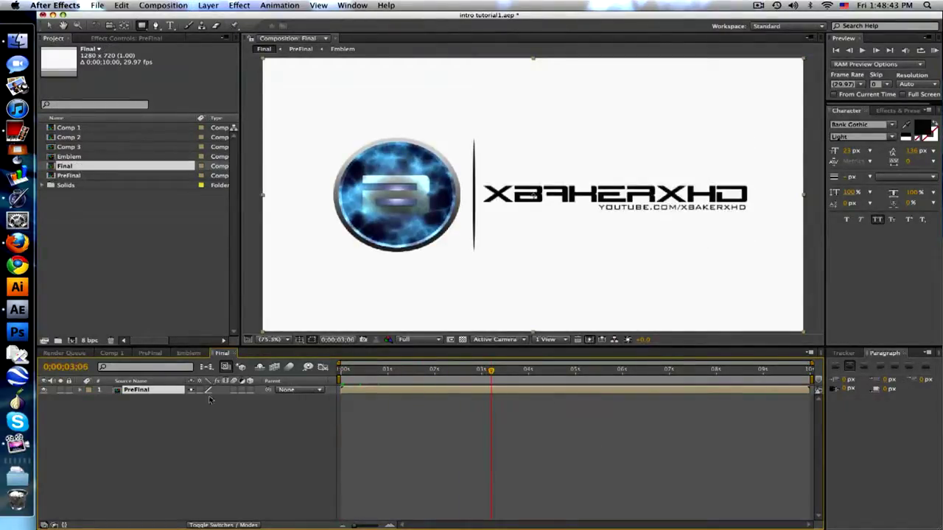
click(152, 395)
Duplicate PreFinal, make both copies 3D, and flip the top copy 180° on X Rotation
key(super+d)
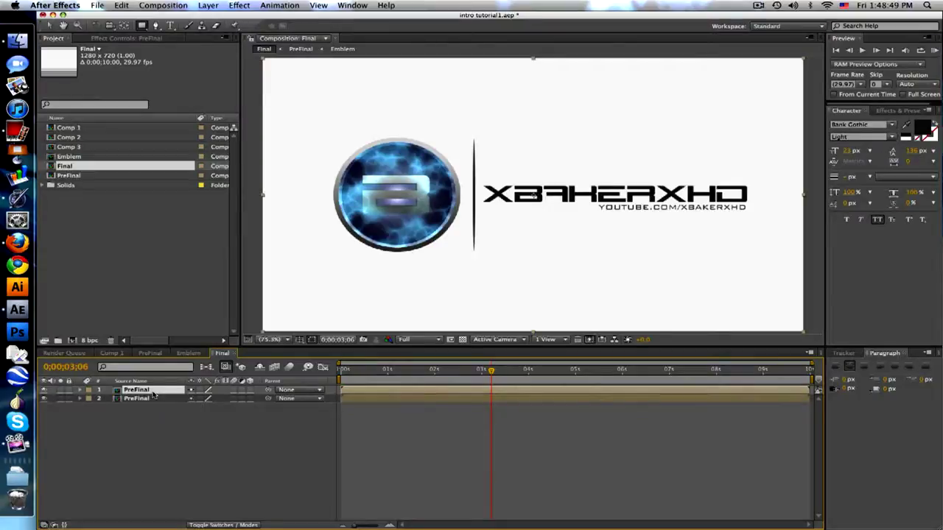
drag(249, 391, 249, 399)
key(r)
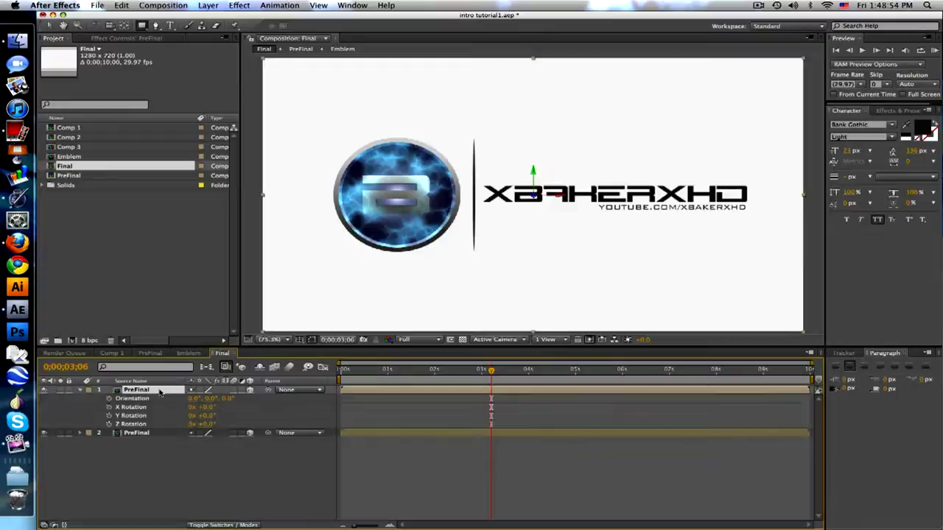
drag(208, 408, 257, 405)
click(209, 408)
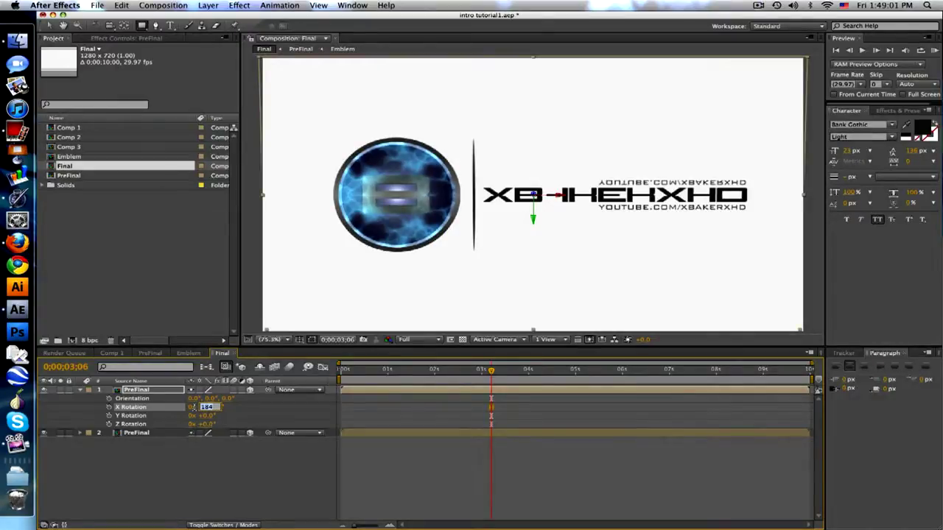
key(Return)
Set the flipped copy's Opacity to 50%
click(138, 392)
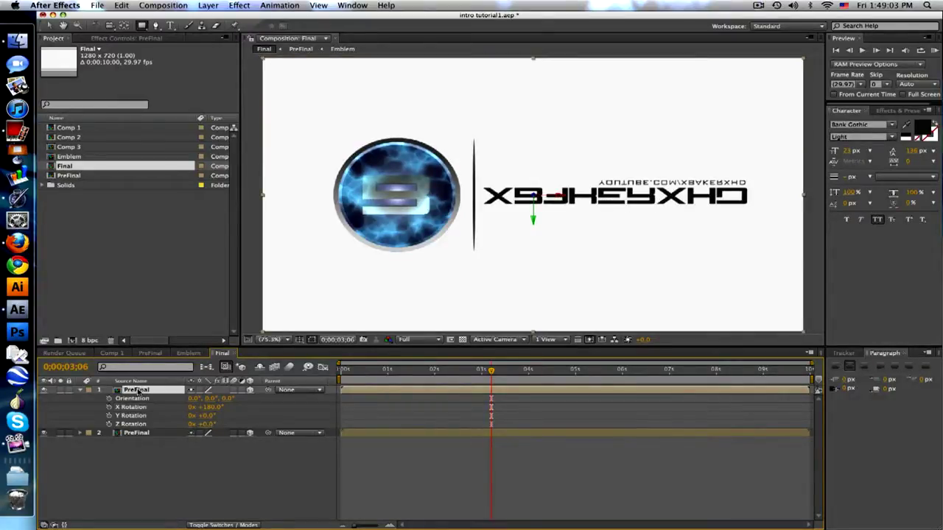
key(t)
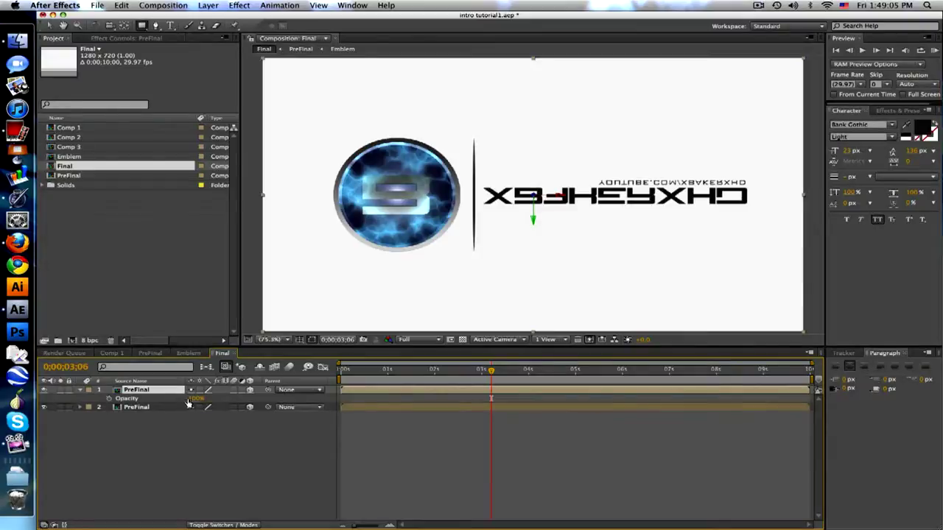
click(196, 398)
text(50)
key(Return)
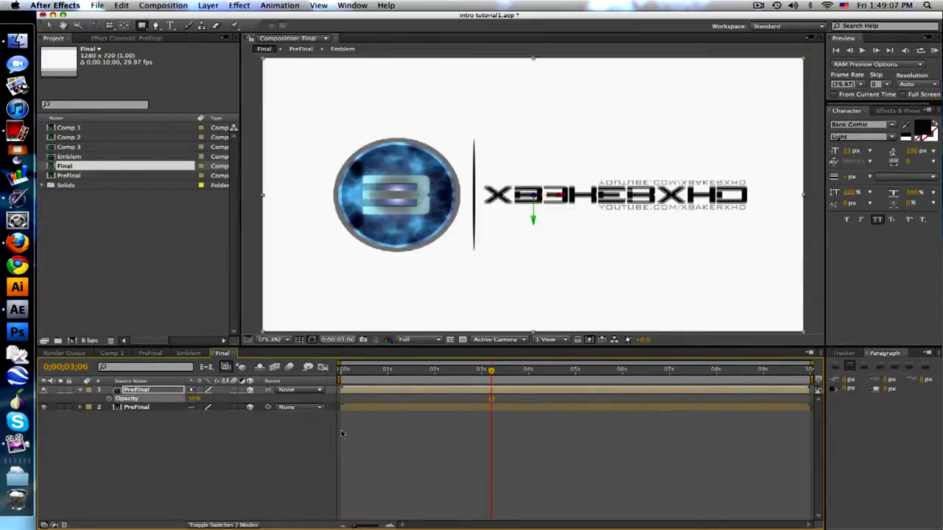
Move the flipped copy down to position 640, 689 below the title
click(251, 426)
click(160, 391)
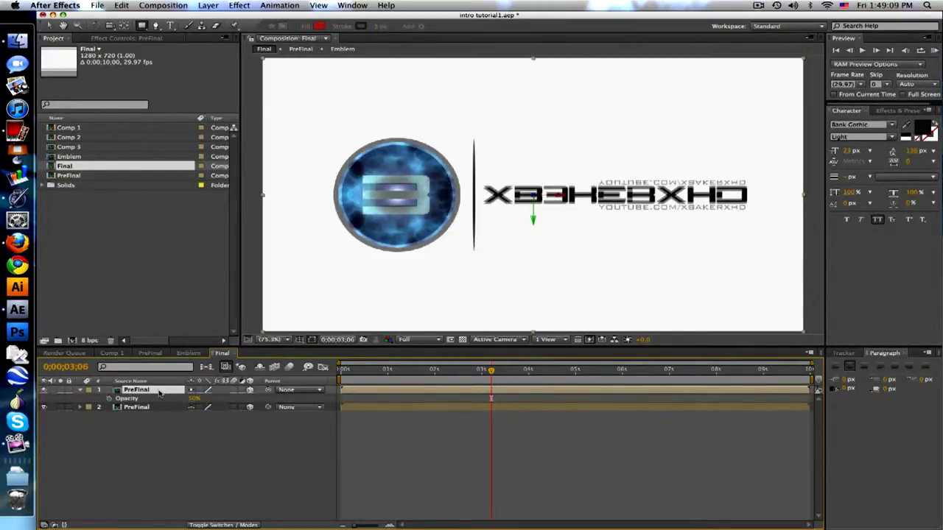
key(p)
drag(218, 398, 431, 376)
click(631, 430)
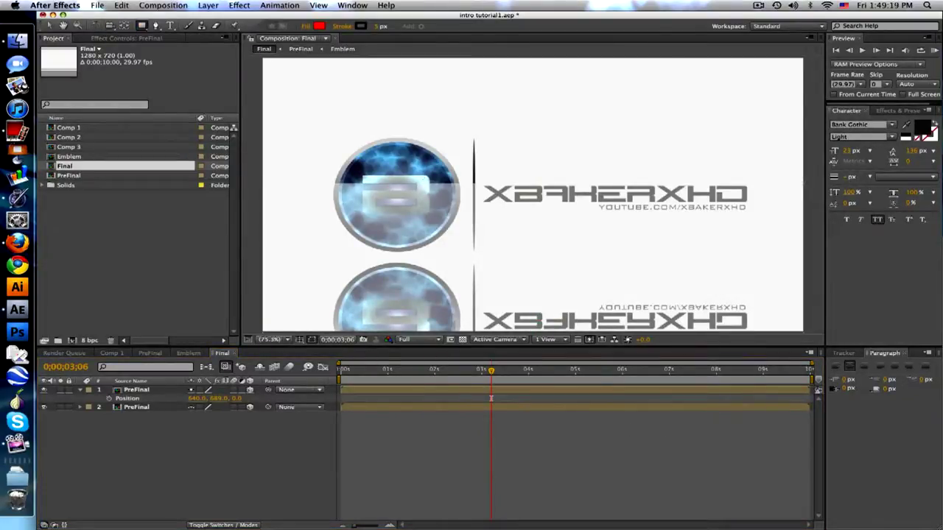
Draw a rectangular Mask 1 on the reflection layer and set its mode to Subtract
drag(263, 93, 710, 278)
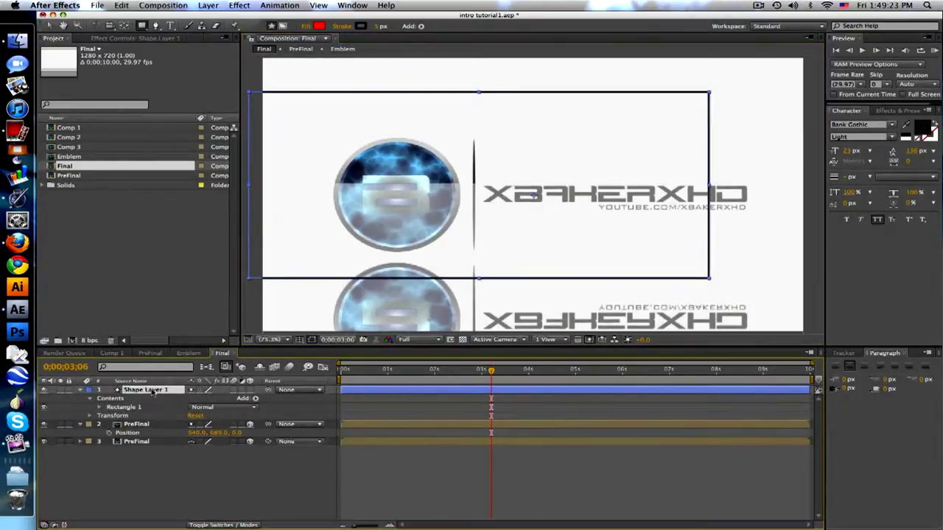
key(Delete)
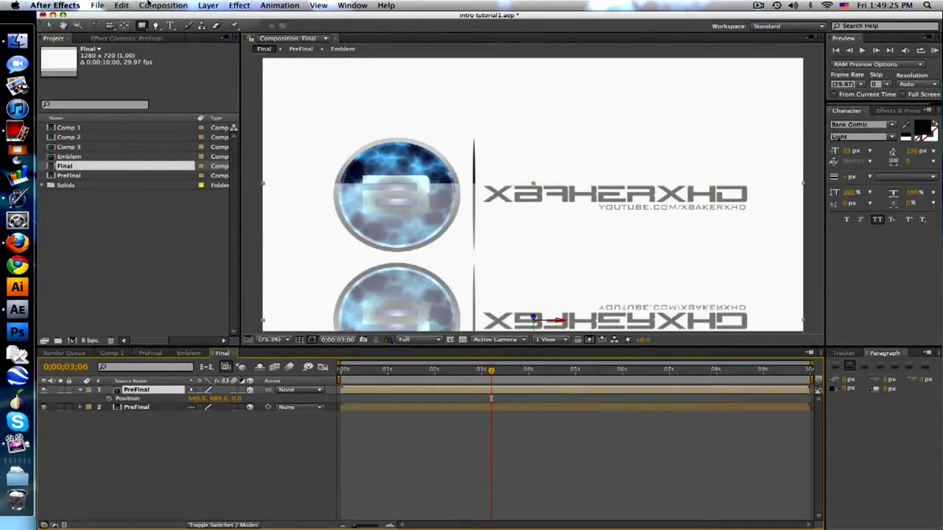
drag(256, 61, 810, 313)
click(211, 410)
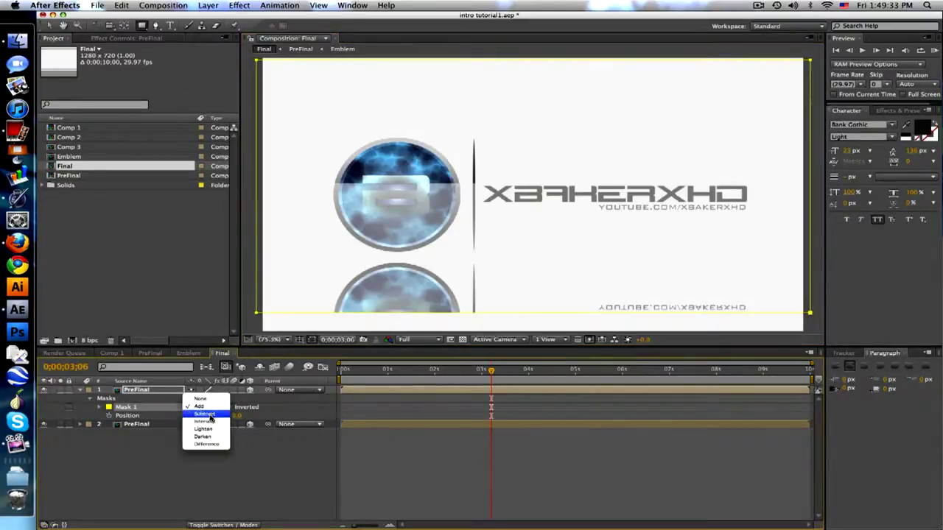
click(211, 417)
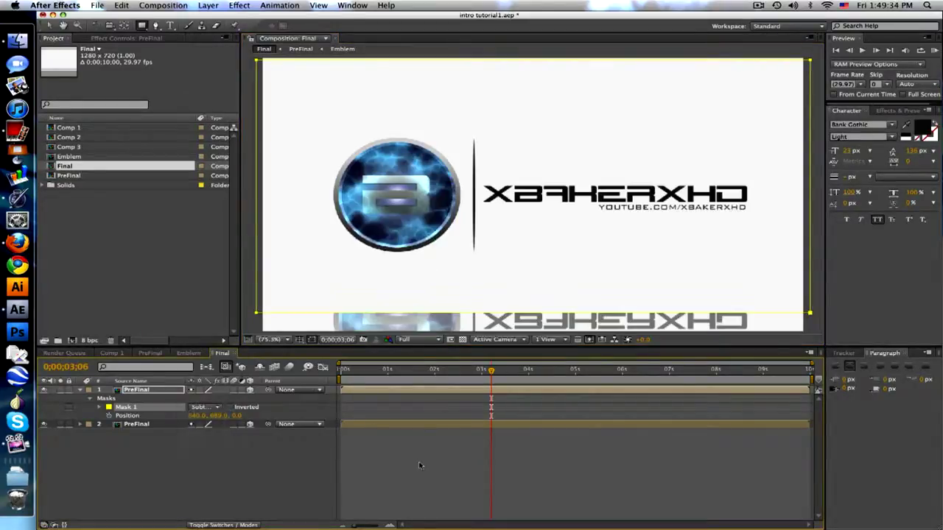
Feather Mask 1 to 150 pixels, trying 100 first, and preview the fade
click(100, 408)
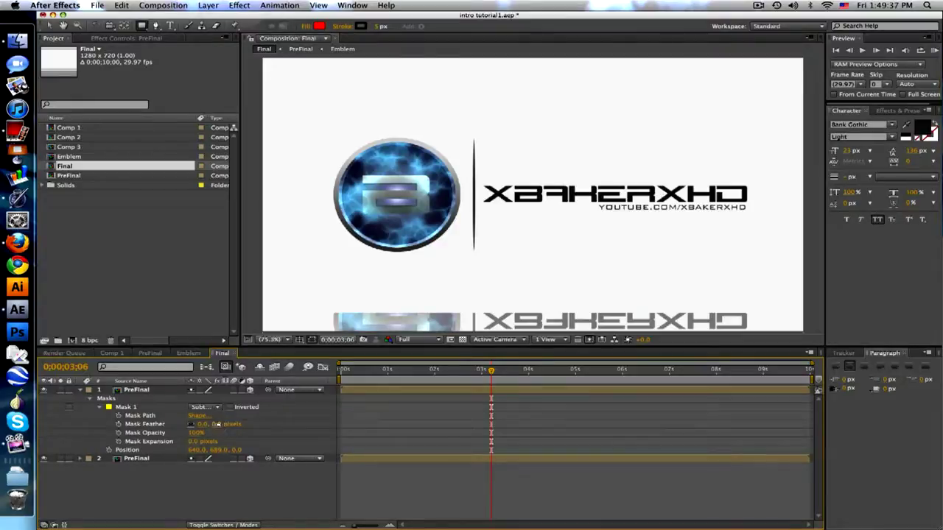
click(222, 425)
text(100)
key(Return)
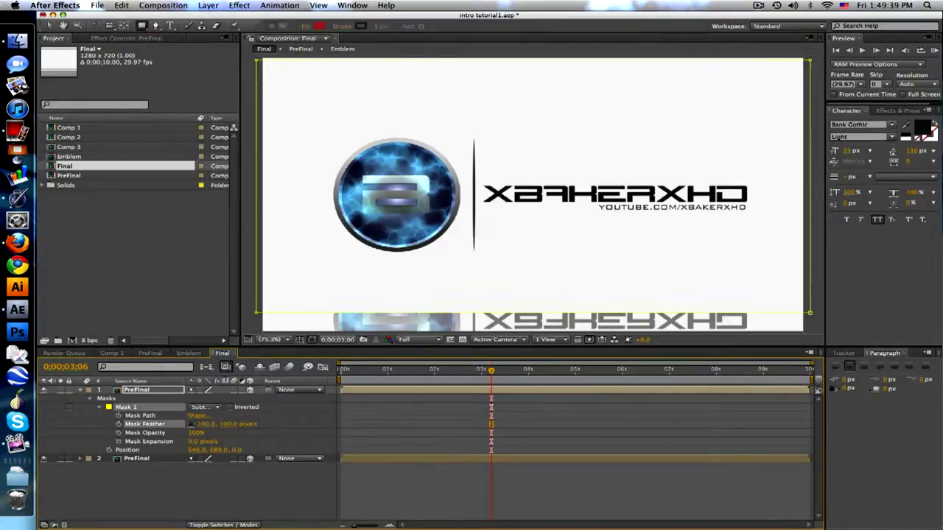
click(518, 486)
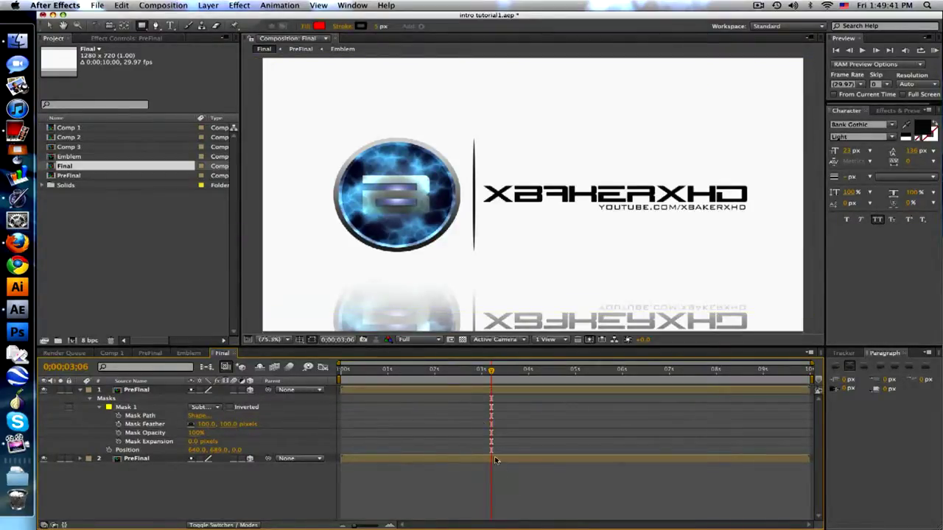
click(221, 425)
text(150)
key(Return)
click(559, 483)
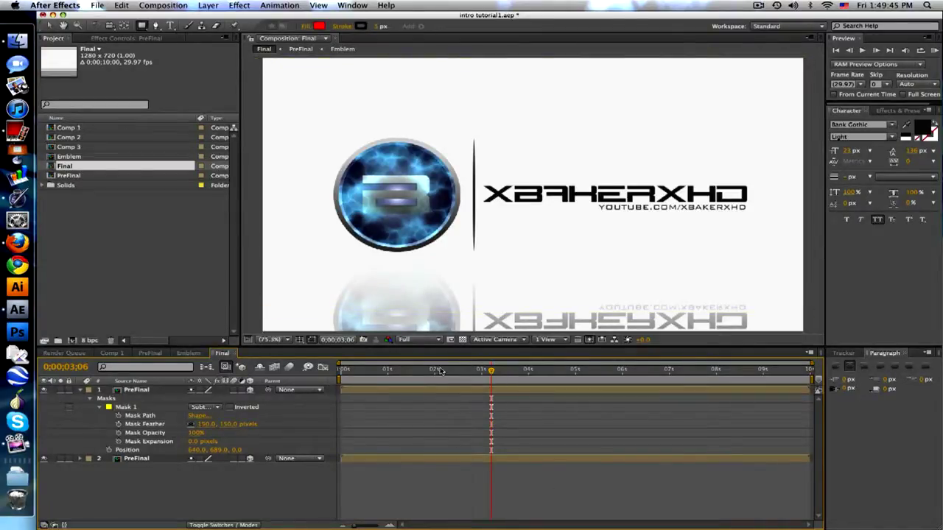
drag(440, 371, 504, 369)
Apply Fast Blur with Blurriness 5.0 to the top PreFinal reflection layer
click(696, 227)
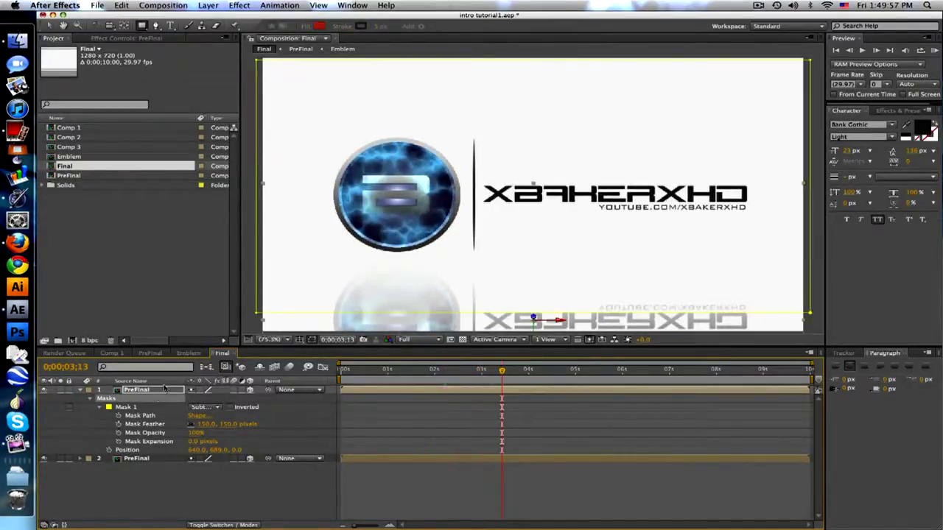
key(super+5)
text(lens)
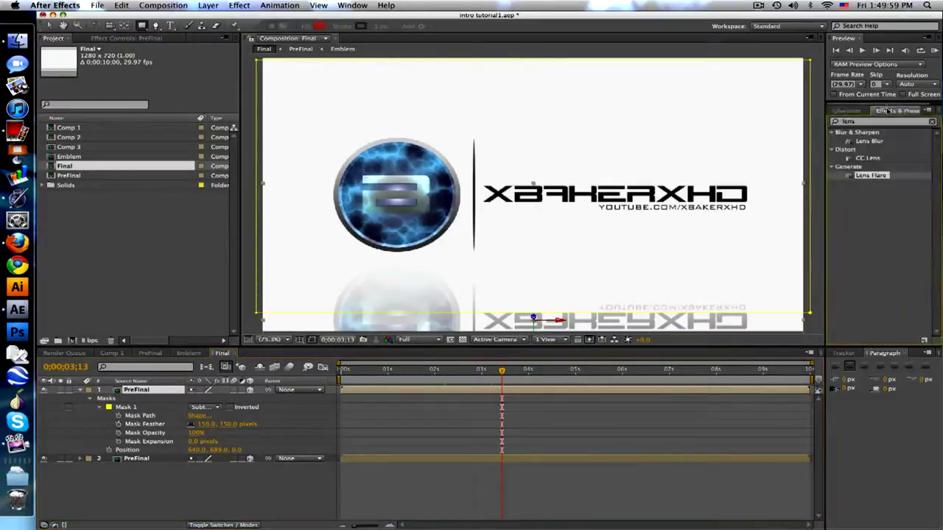
text(fast)
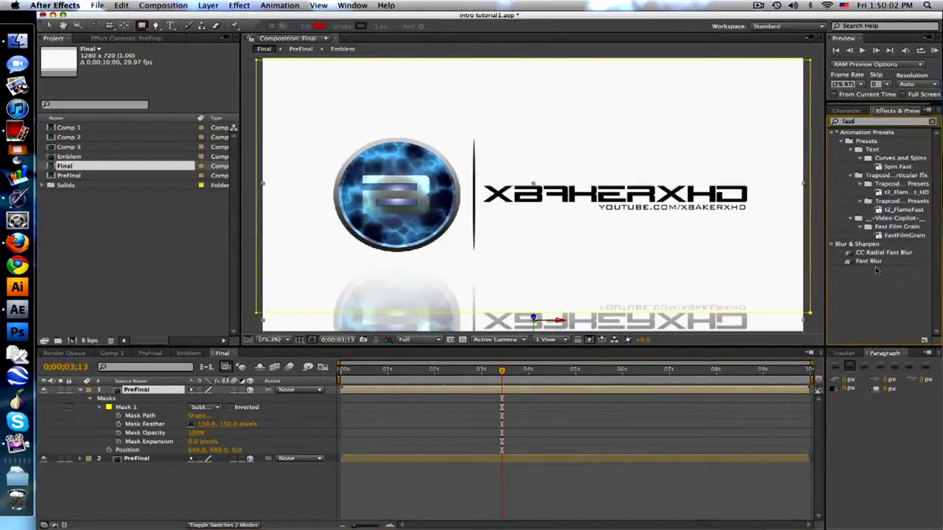
drag(876, 270, 202, 401)
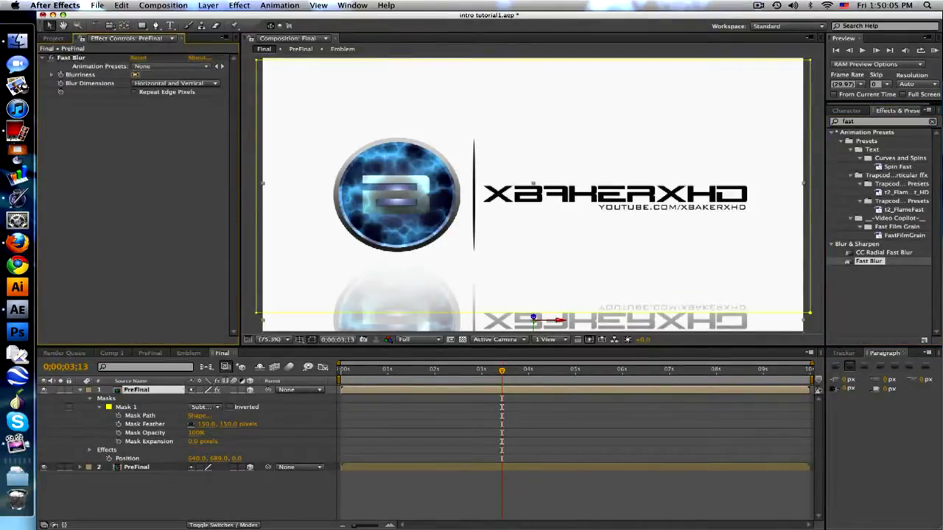
click(136, 75)
text(5)
key(Return)
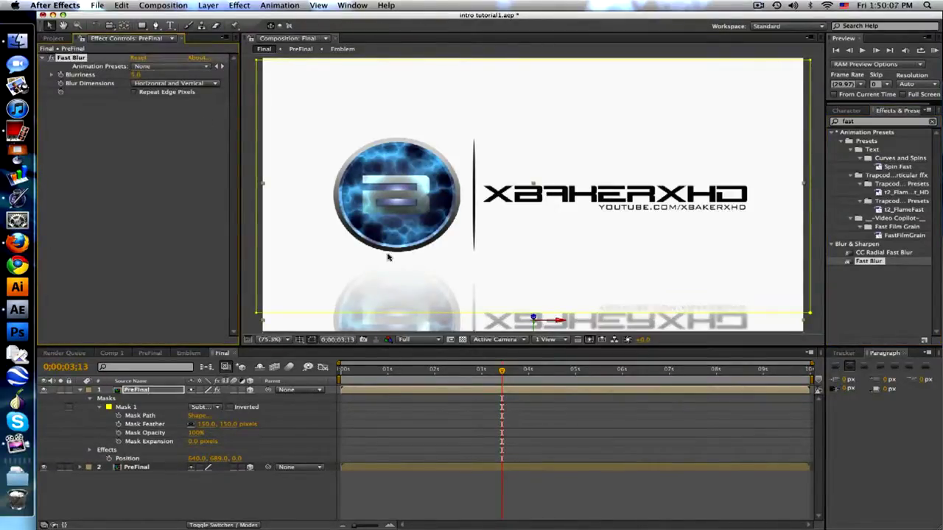
Check the frame with the full logo and collapse the reflection layer's properties
click(600, 479)
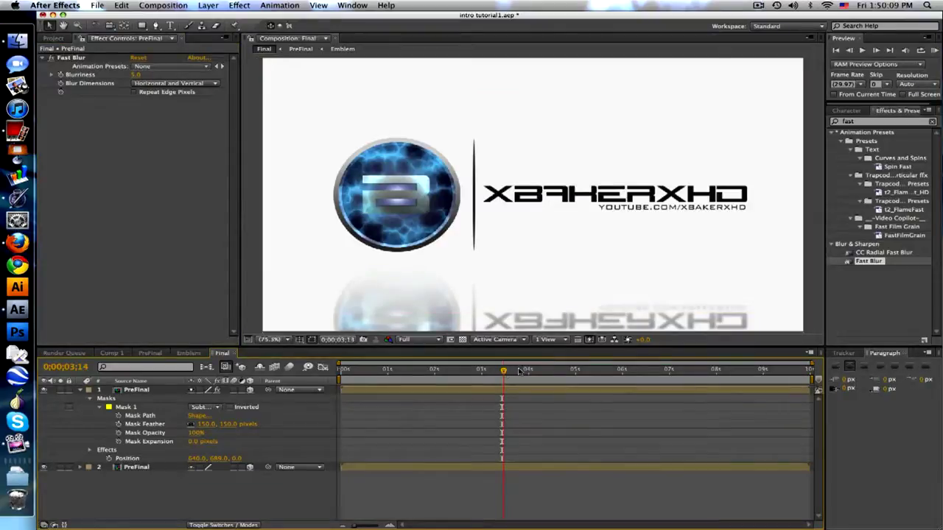
click(563, 372)
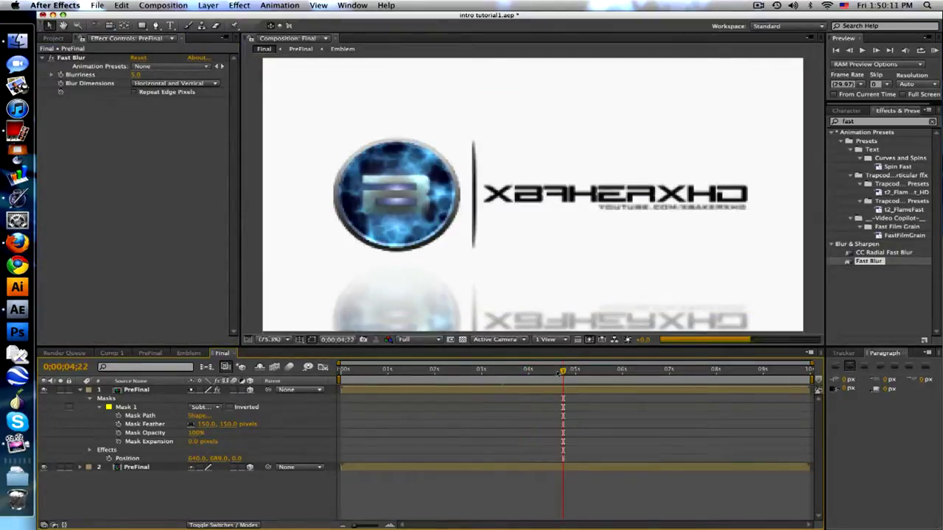
click(81, 390)
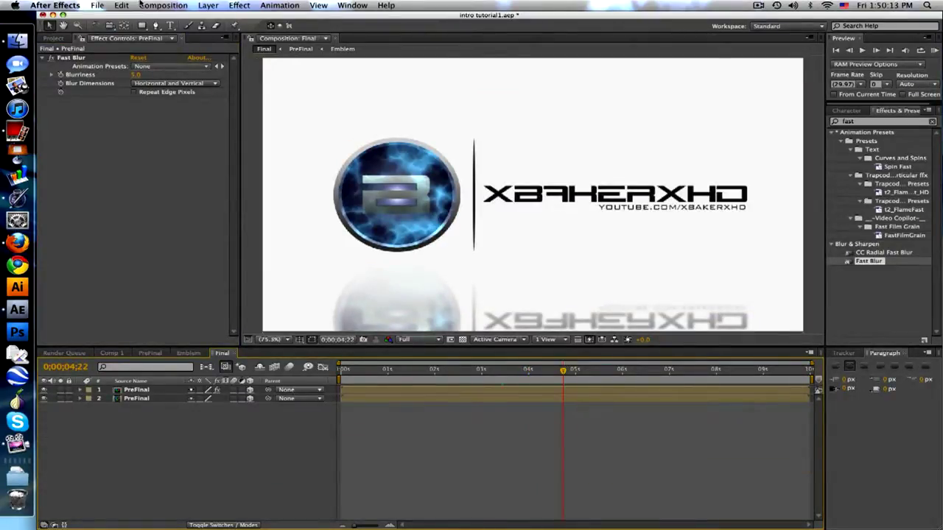
Create a new full-frame black solid layer
click(206, 5)
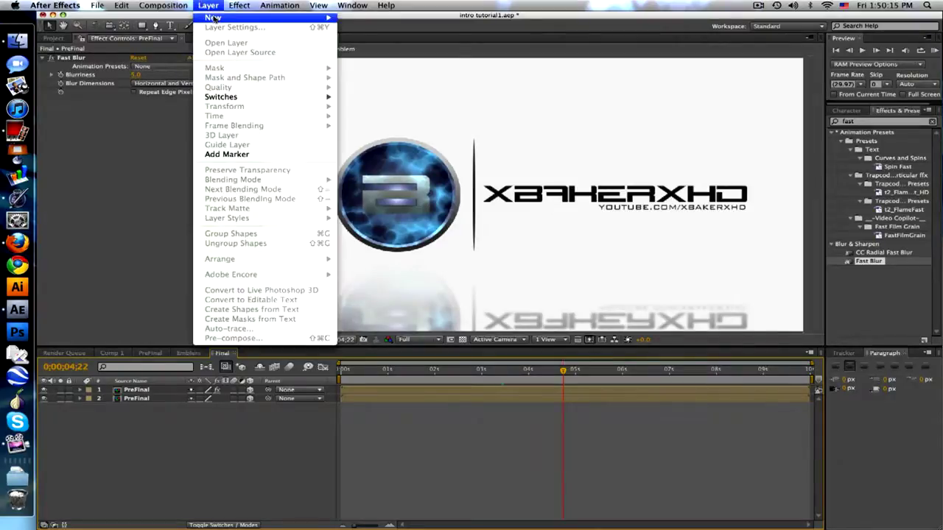
mouse_move(278, 17)
click(361, 30)
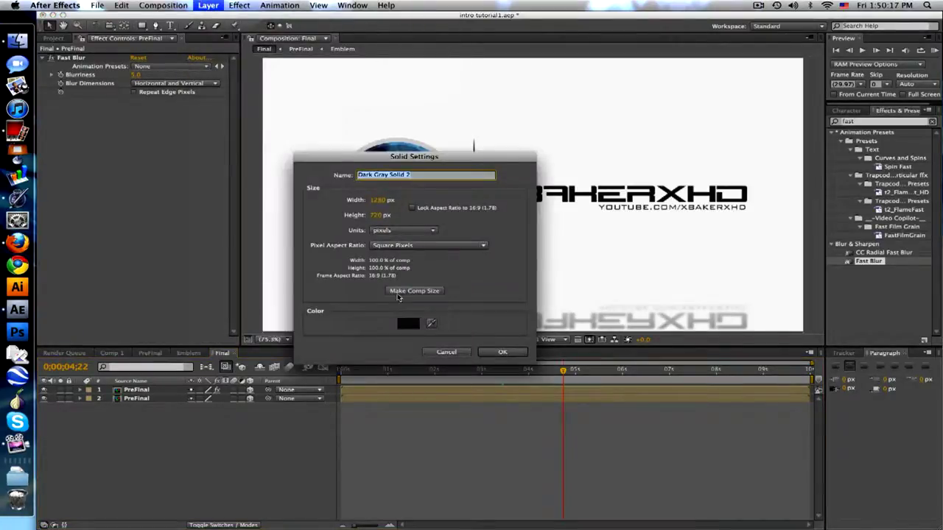
click(413, 327)
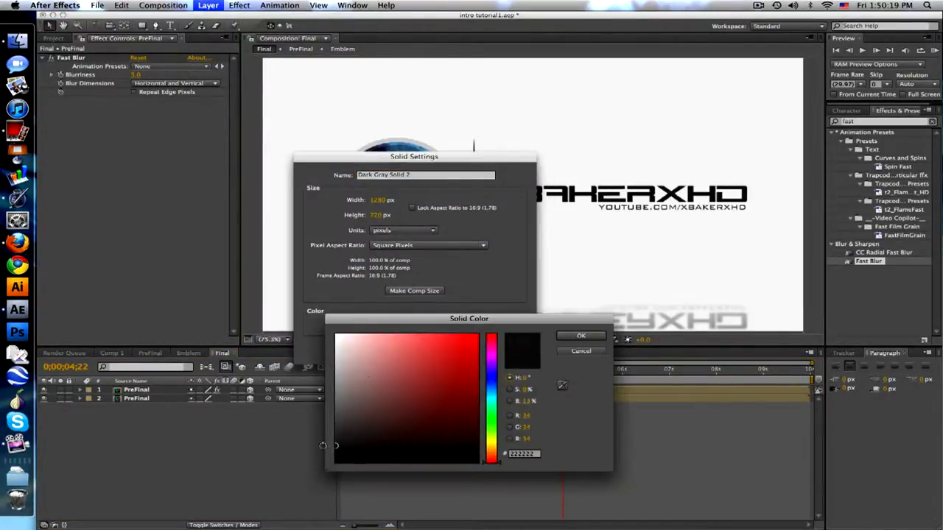
click(581, 336)
click(495, 355)
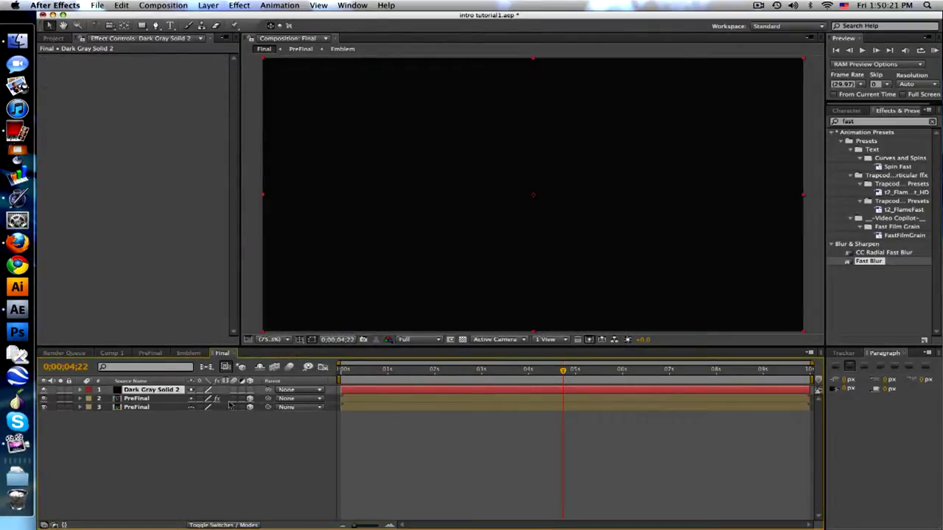
Add a full-frame ellipse mask to the solid, set to Subtract with 300 px feather
drag(142, 25, 177, 46)
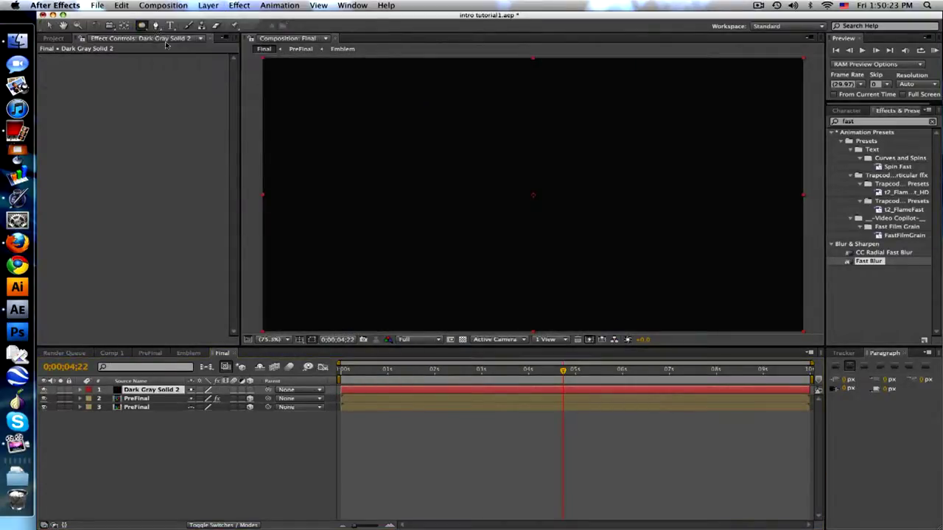
double_click(140, 26)
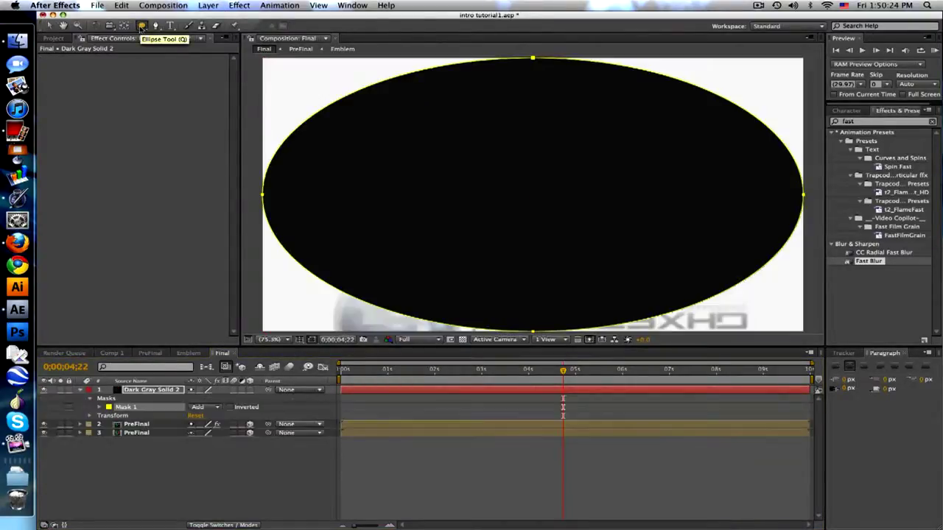
click(100, 407)
click(206, 407)
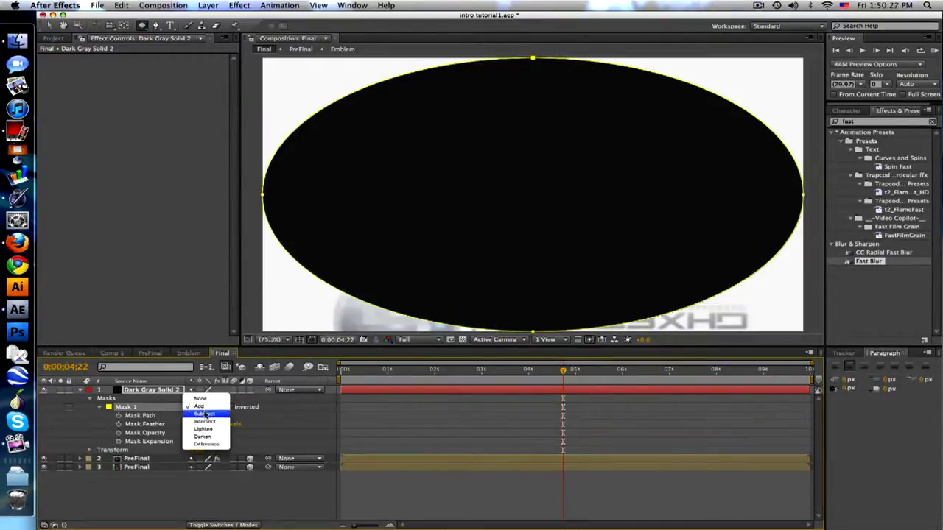
click(202, 415)
click(221, 424)
text(30)
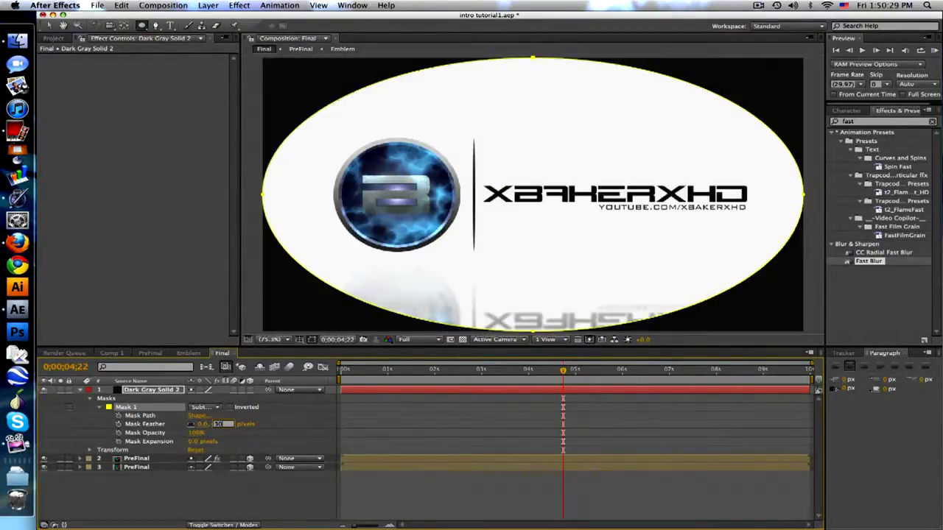
text(0)
key(Return)
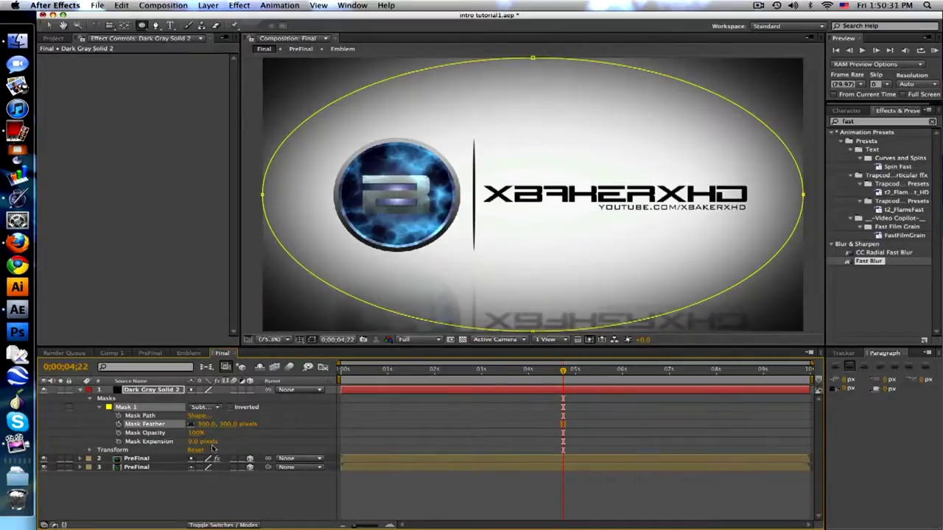
Set the vignette solid's opacity to 25%
key(t)
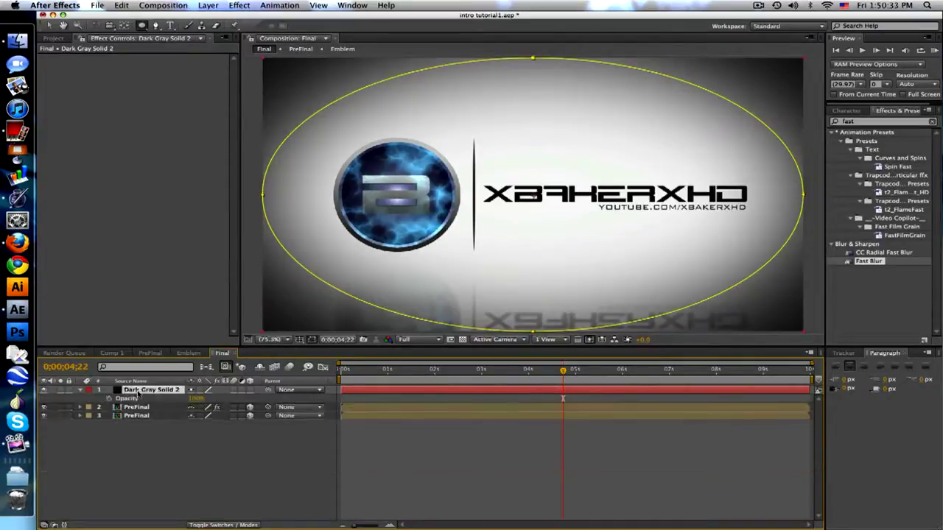
click(196, 399)
text(25)
key(Return)
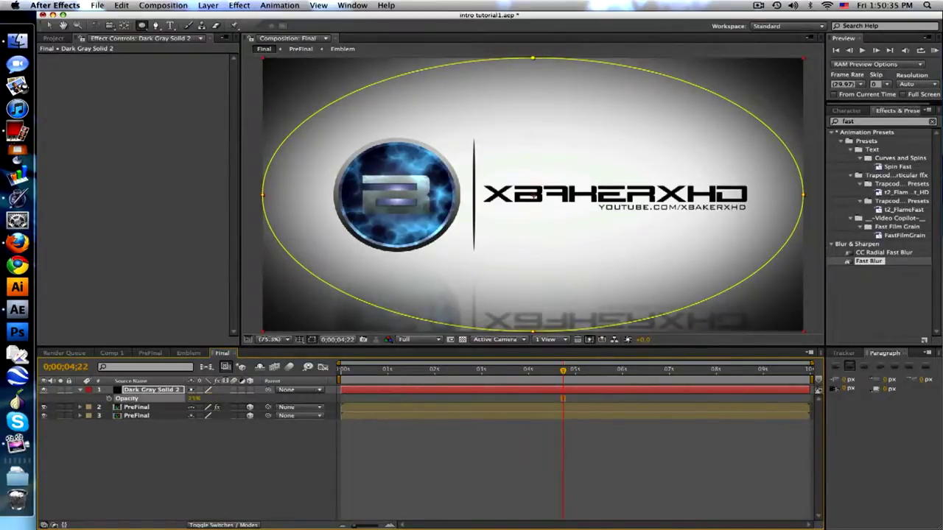
key(F2)
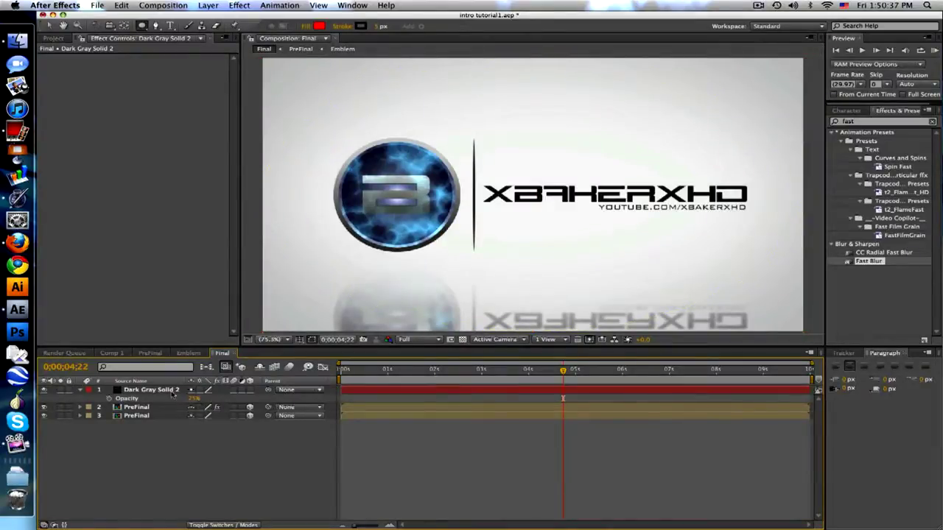
click(195, 398)
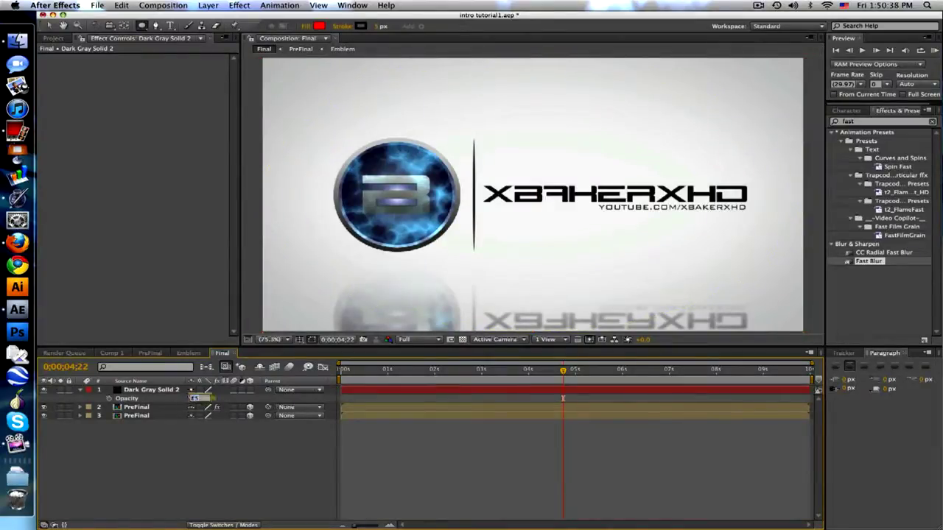
Add a new adjustment layer at the top of the Final comp
click(406, 454)
click(207, 6)
mouse_move(221, 17)
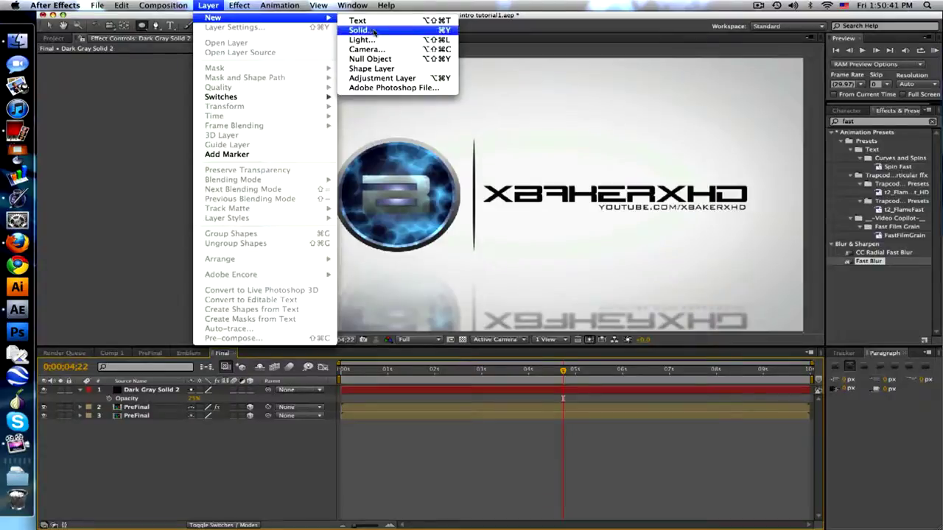
click(383, 78)
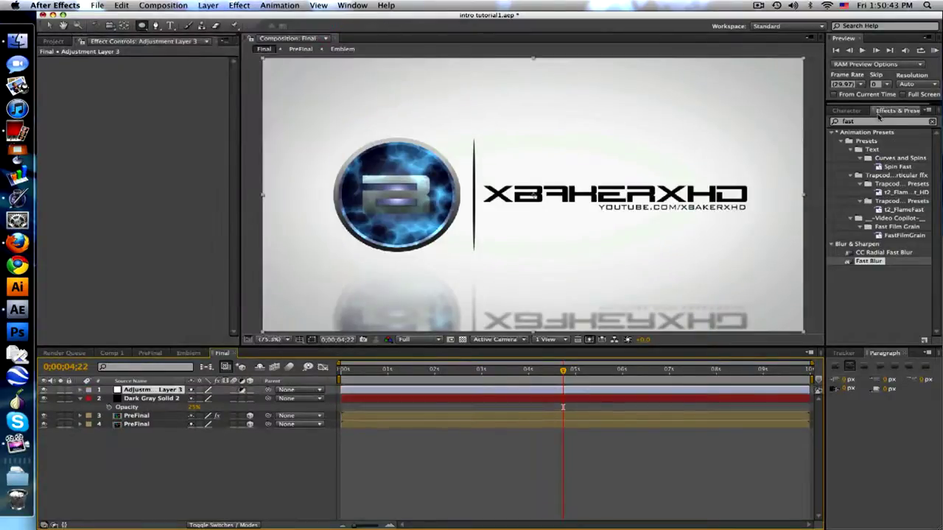
Apply the Cinematic preset to the adjustment layer, keeping only its Curves effect
double_click(849, 121)
text(cinem)
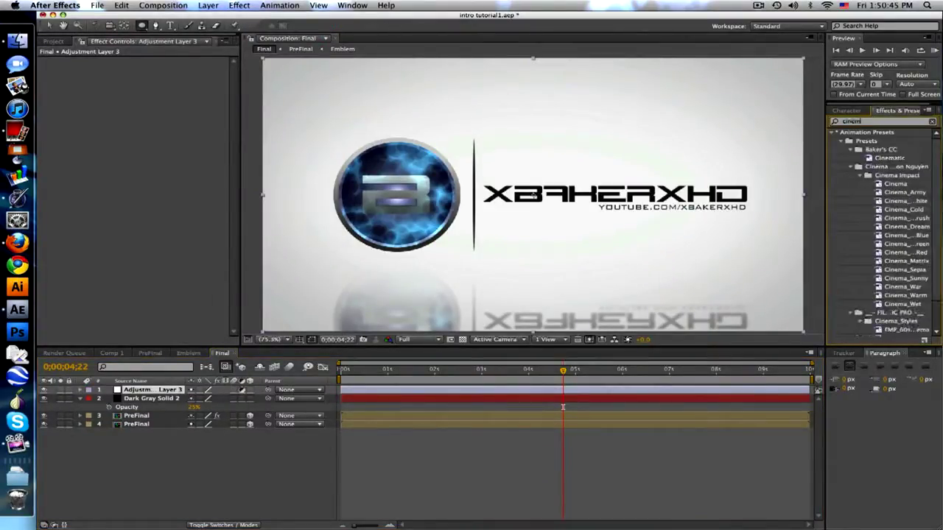
drag(889, 157, 161, 390)
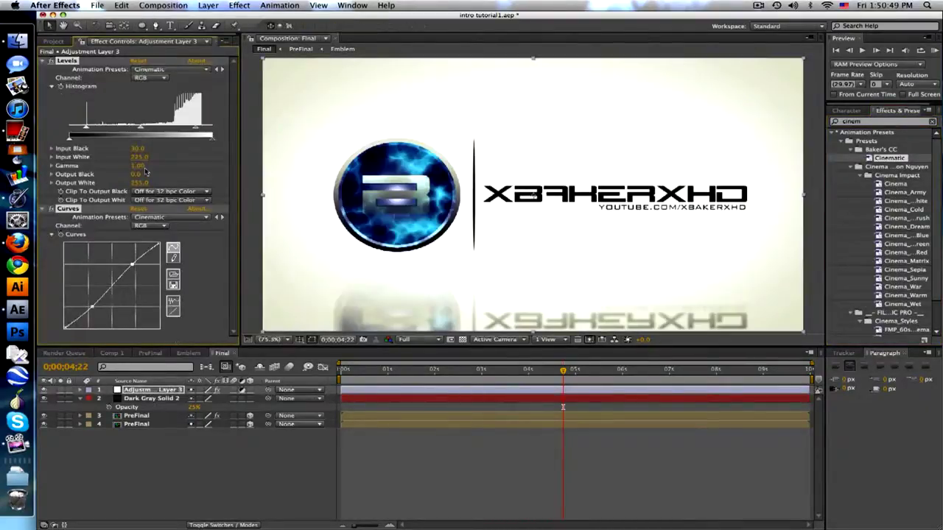
click(43, 61)
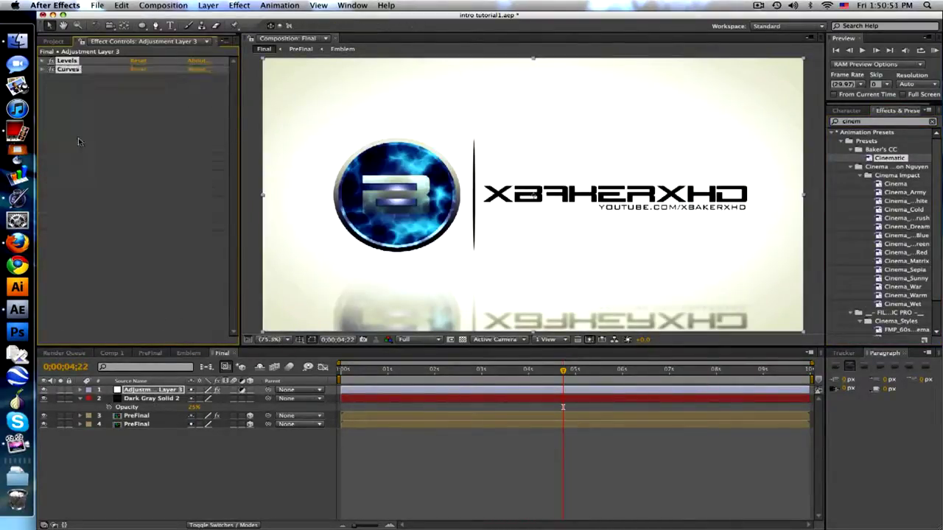
click(74, 63)
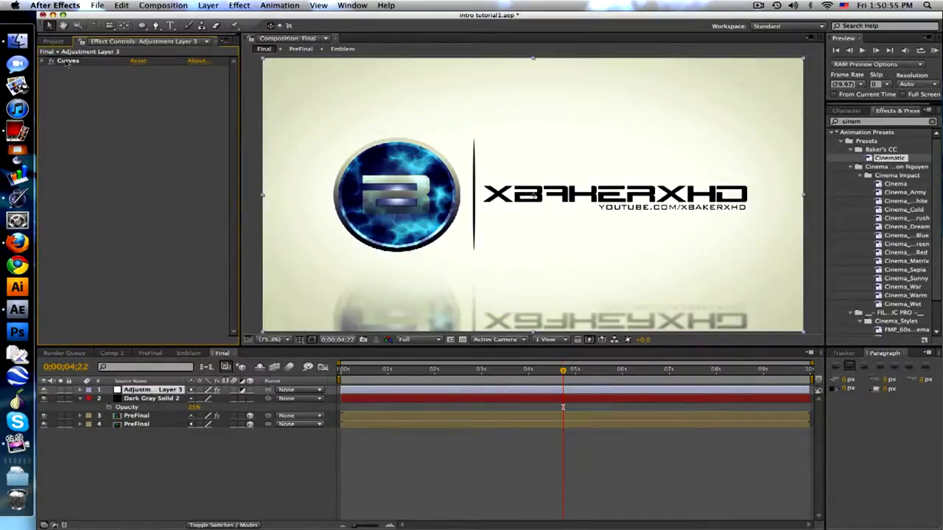
click(67, 61)
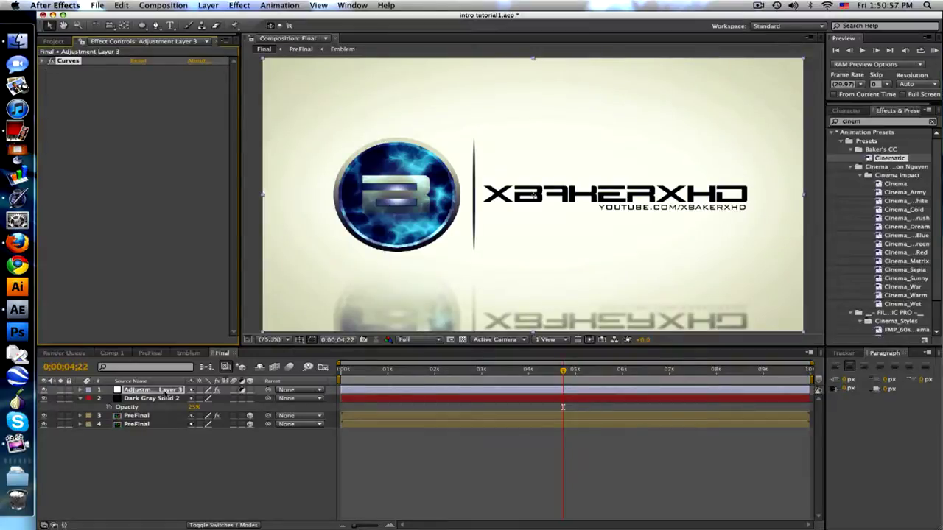
Set the adjustment layer's opacity to 50%
click(166, 392)
key(t)
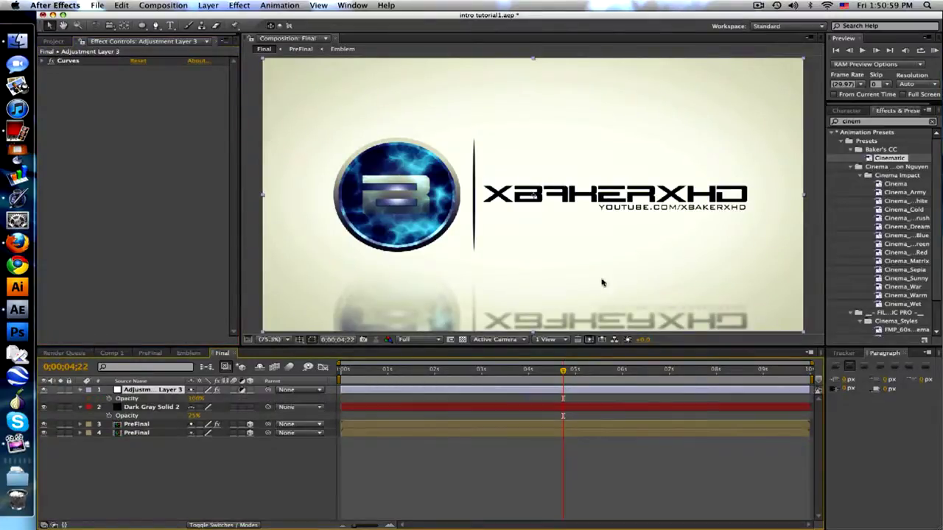
click(197, 398)
text(50)
key(Return)
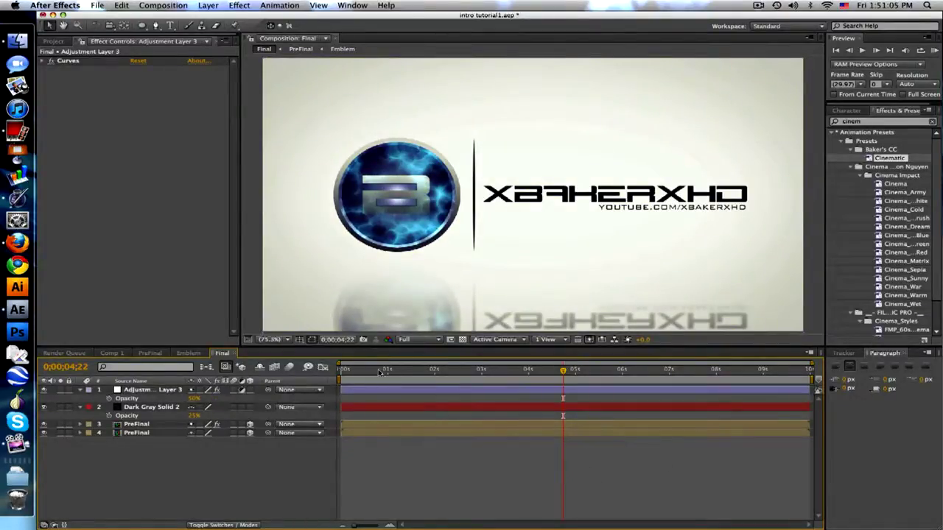
drag(380, 370, 602, 370)
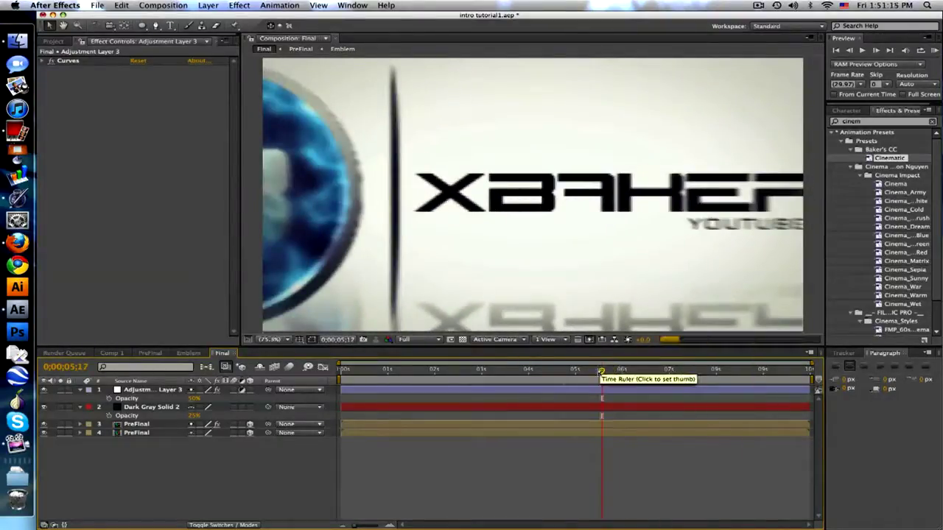
click(583, 371)
drag(583, 372, 519, 368)
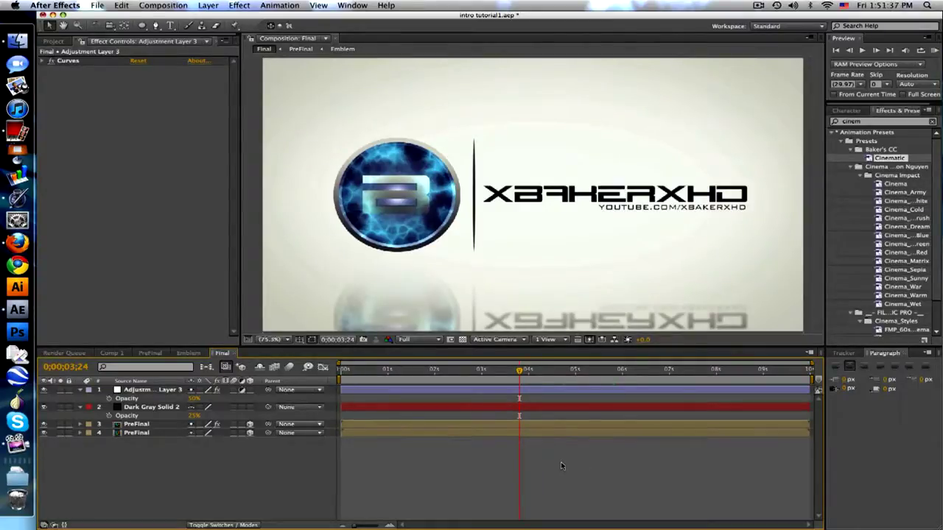
click(81, 391)
click(80, 398)
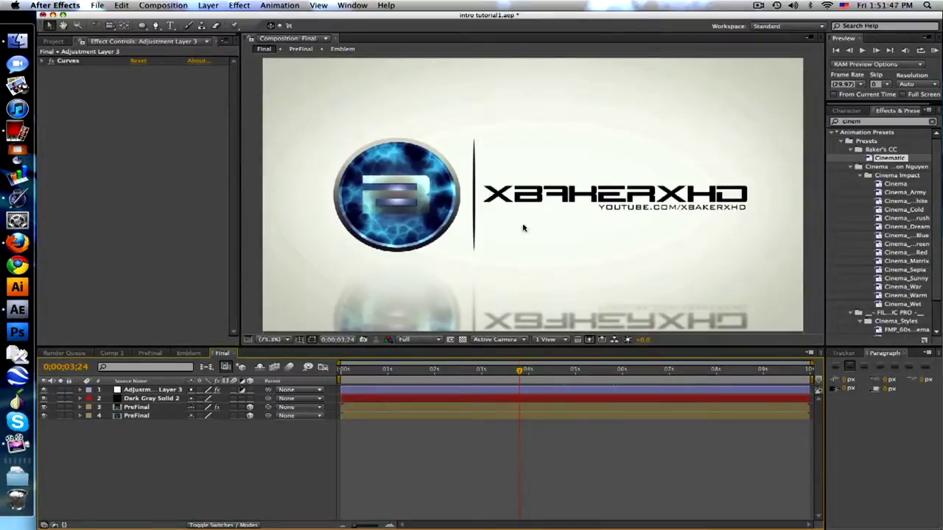
key(period)
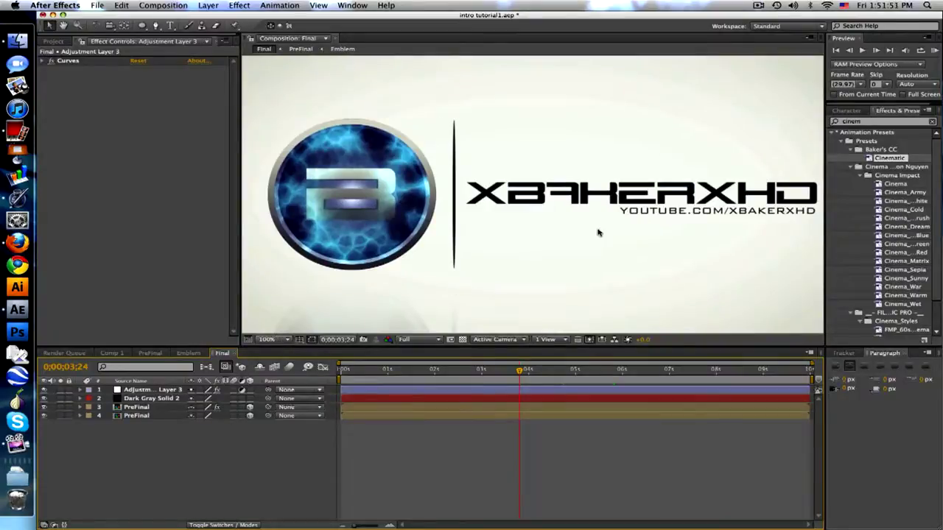
drag(471, 201, 543, 238)
key(v)
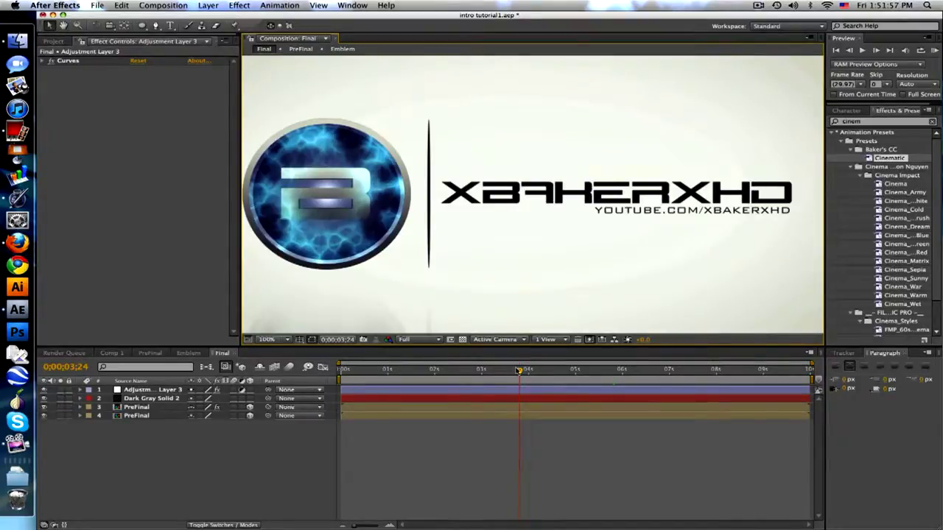
drag(519, 370, 566, 371)
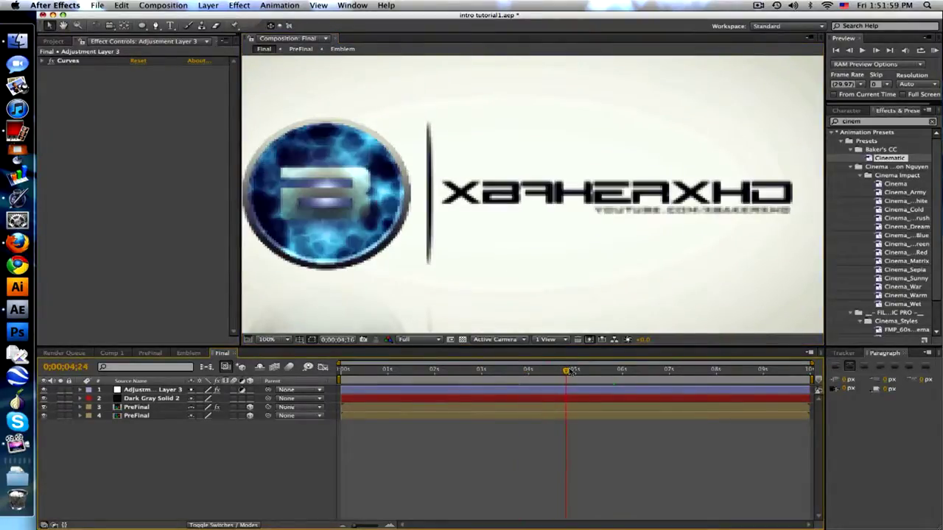
drag(643, 369, 722, 370)
click(492, 372)
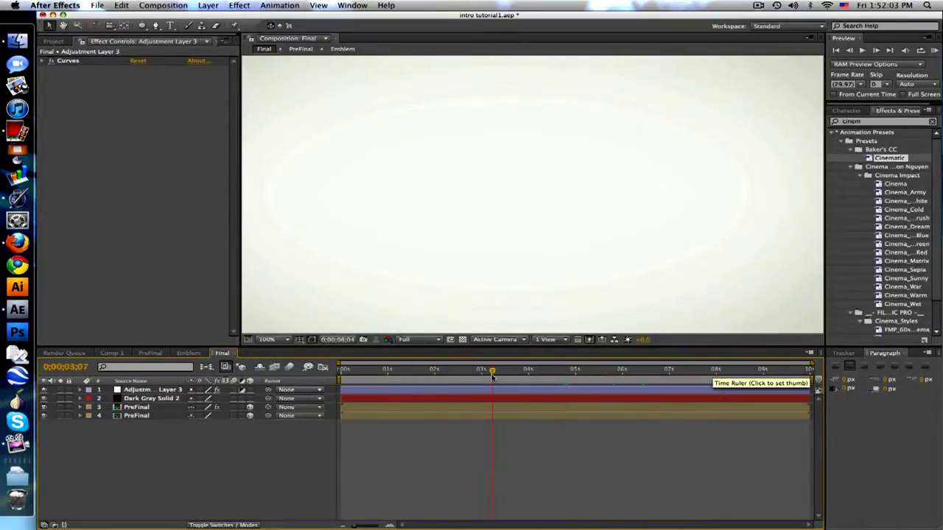
click(392, 372)
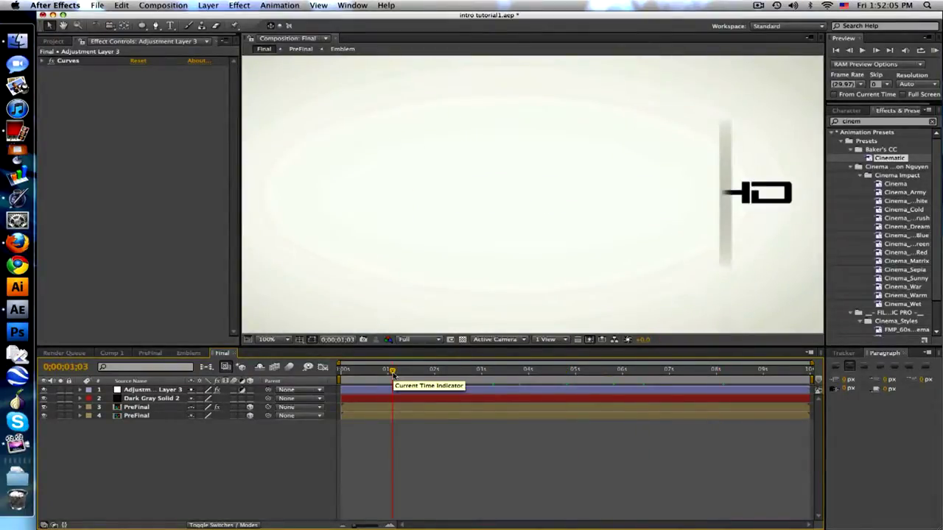